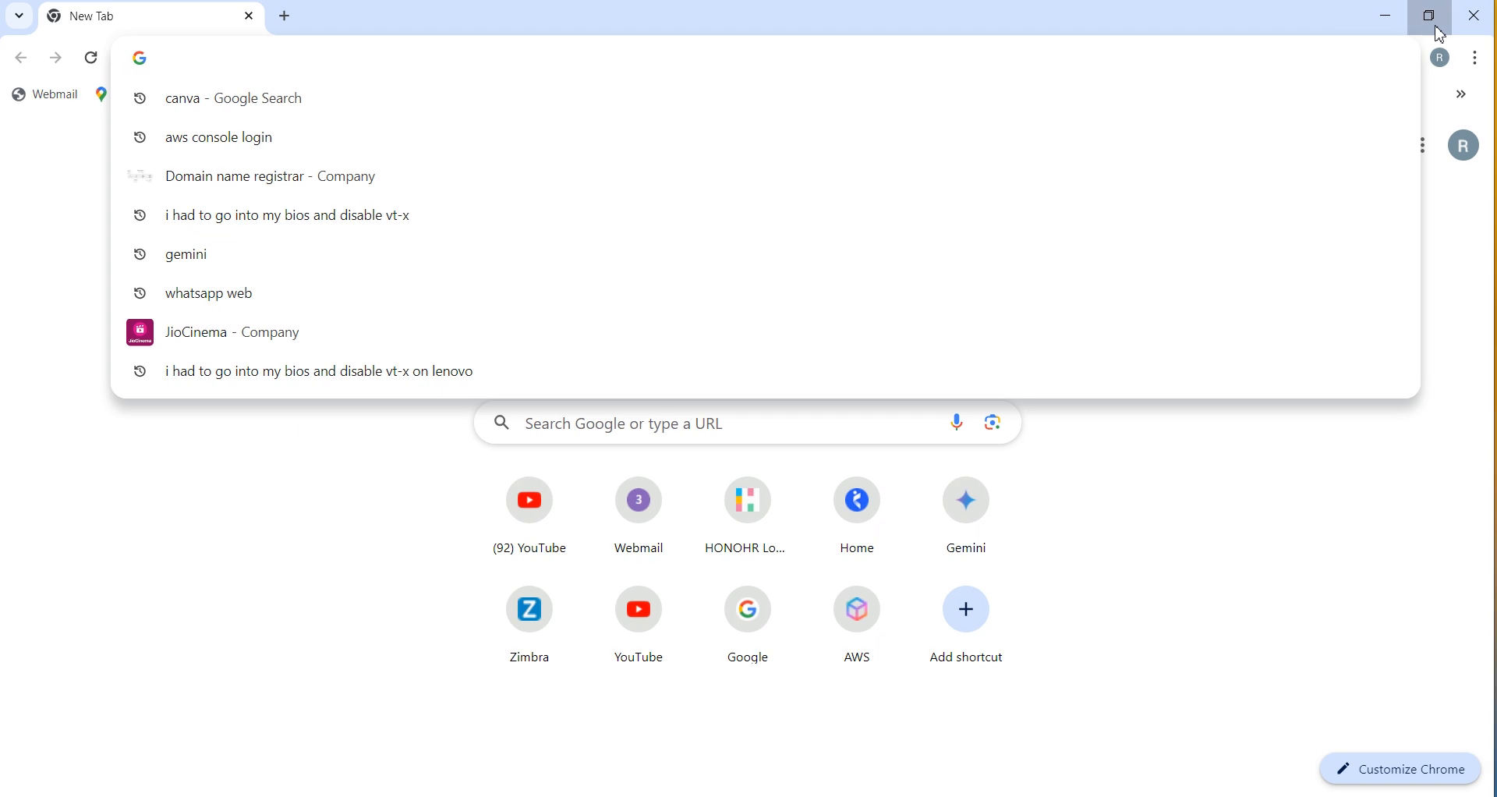
Step: Google 'aws console login', open the AWS Management Console result, and sign in to the console
left_click(644, 60)
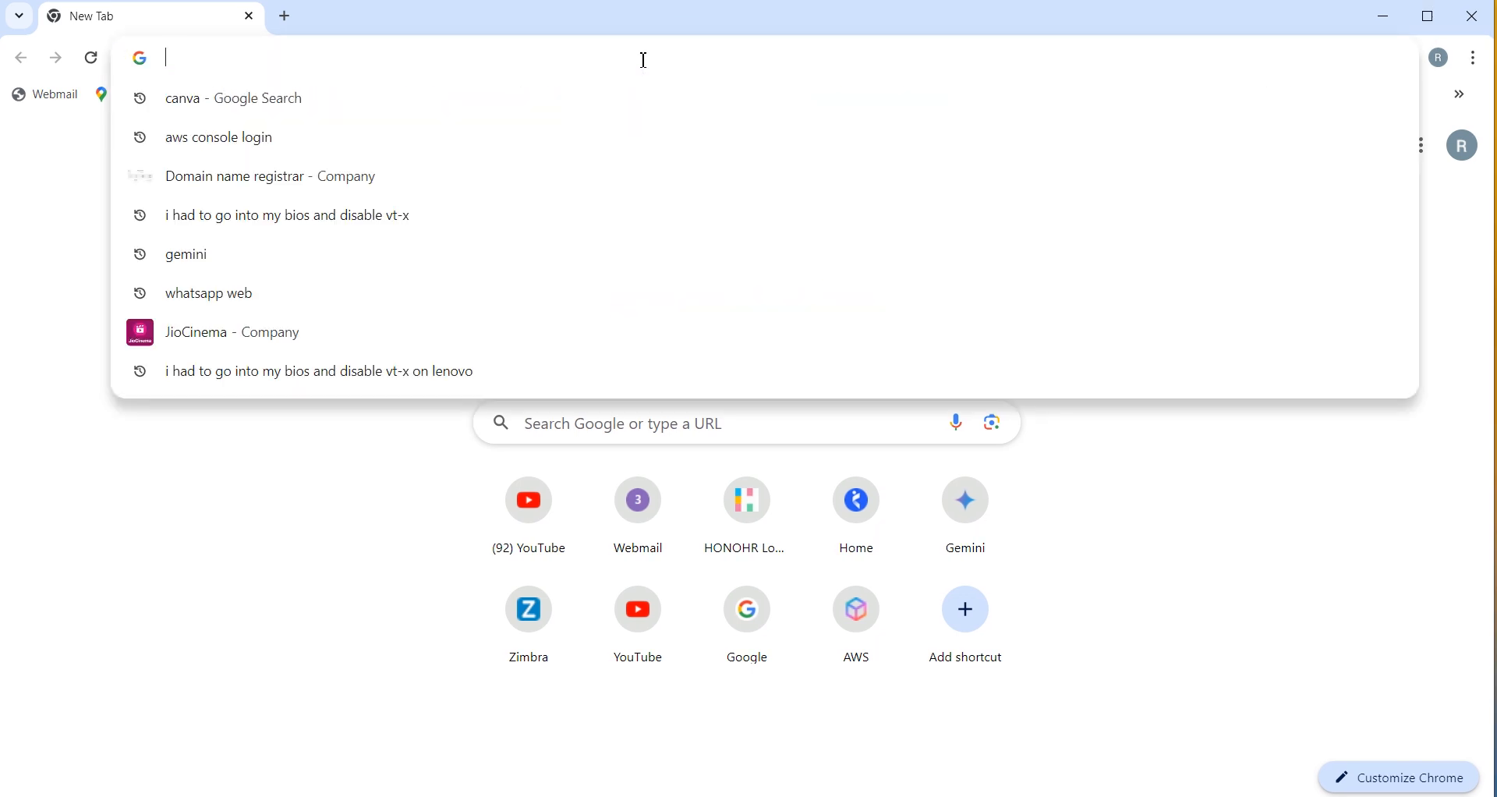
type("aws")
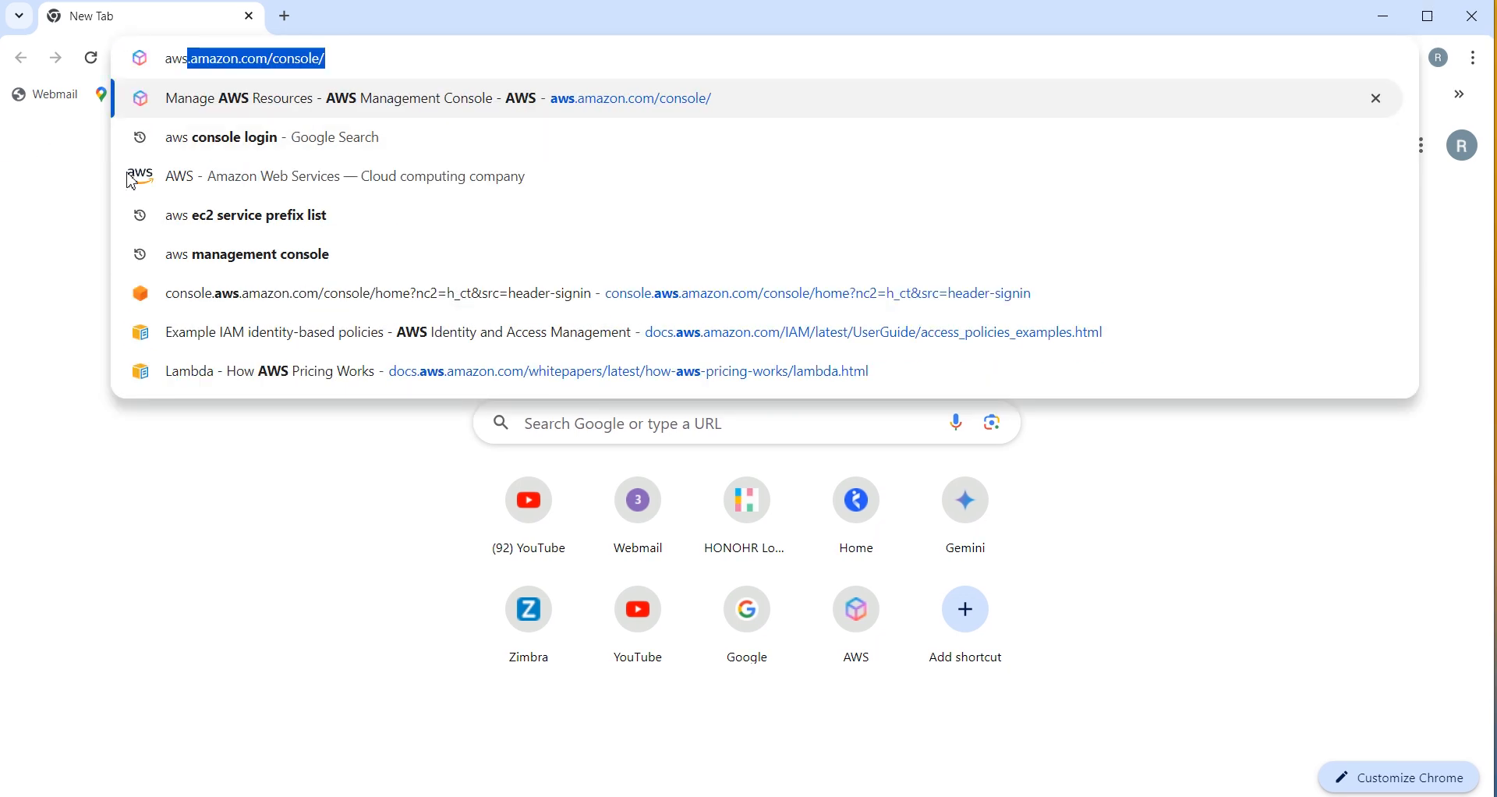
left_click(199, 141)
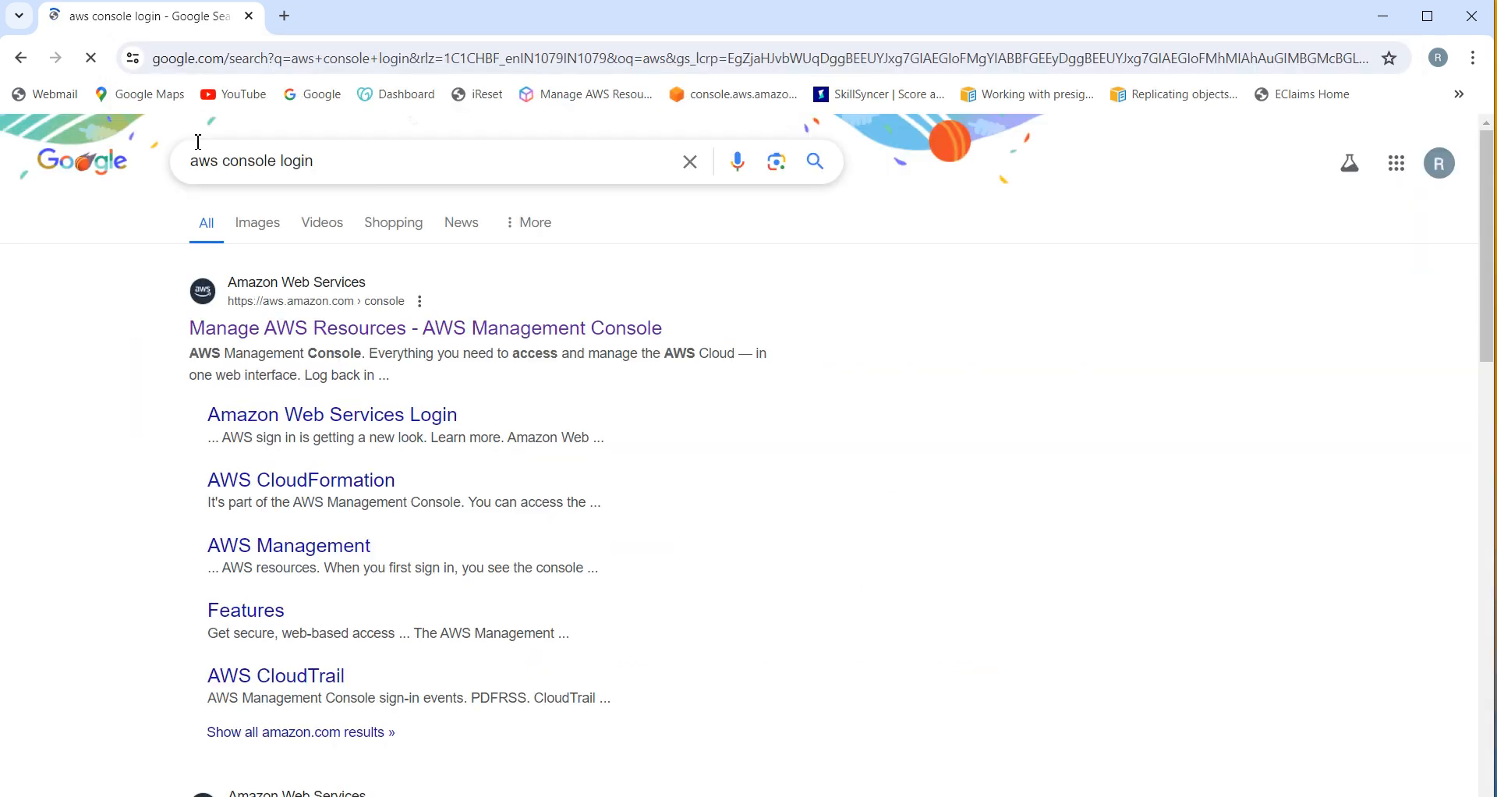
left_click(458, 334)
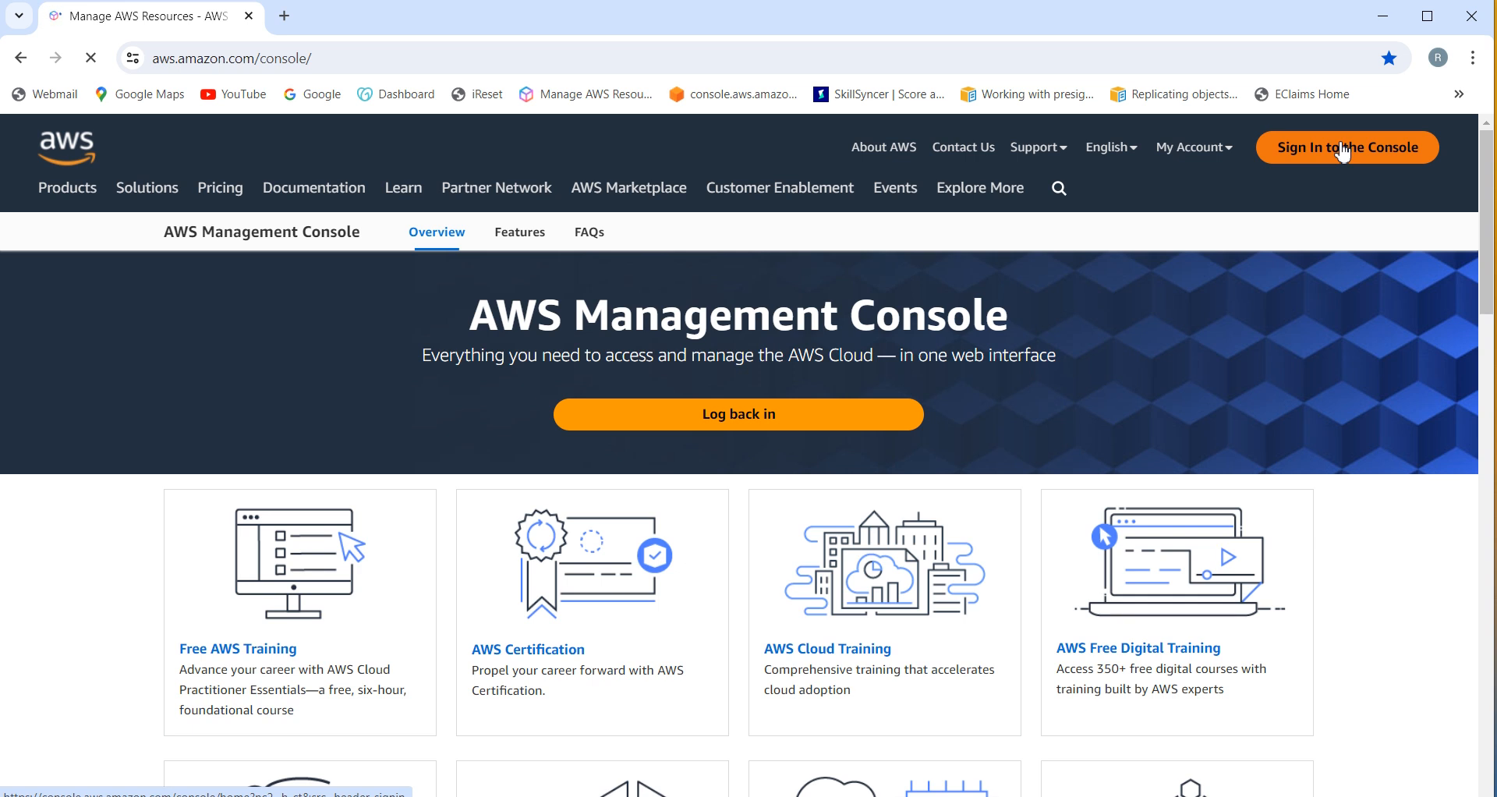
left_click(1342, 150)
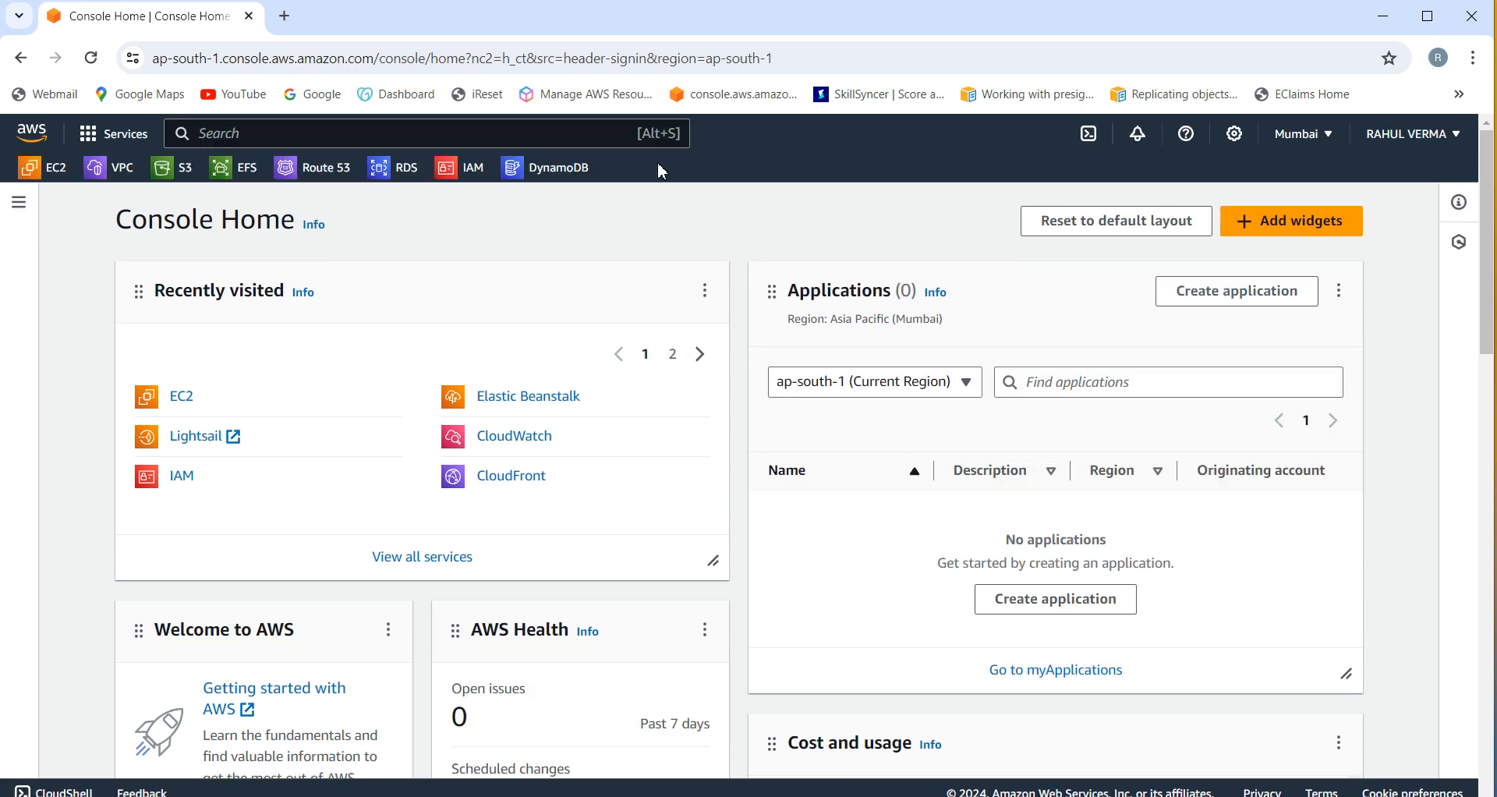
Step: Search the console for 'rds' and open the RDS service dashboard
left_click(526, 131)
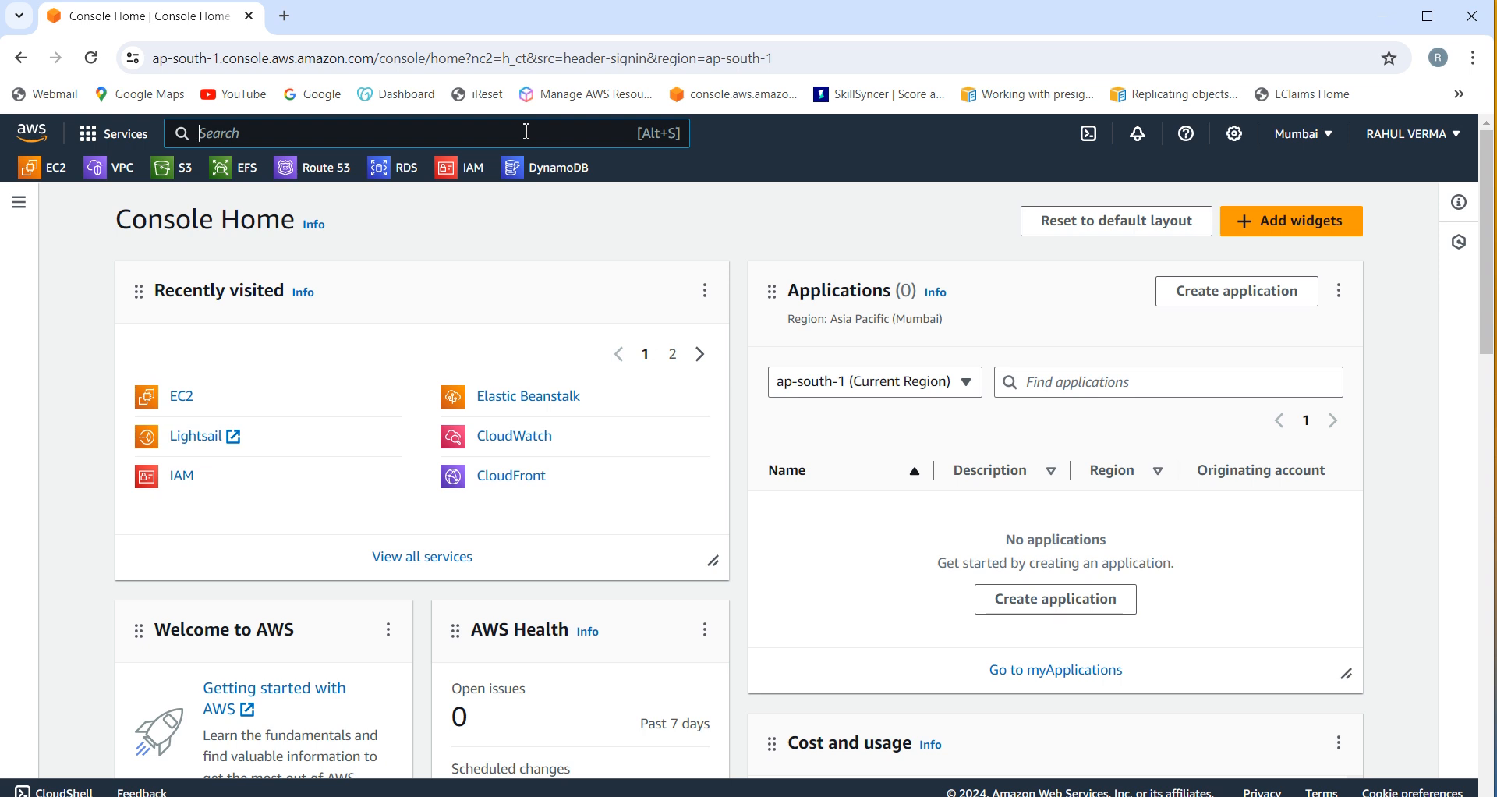
type("rds")
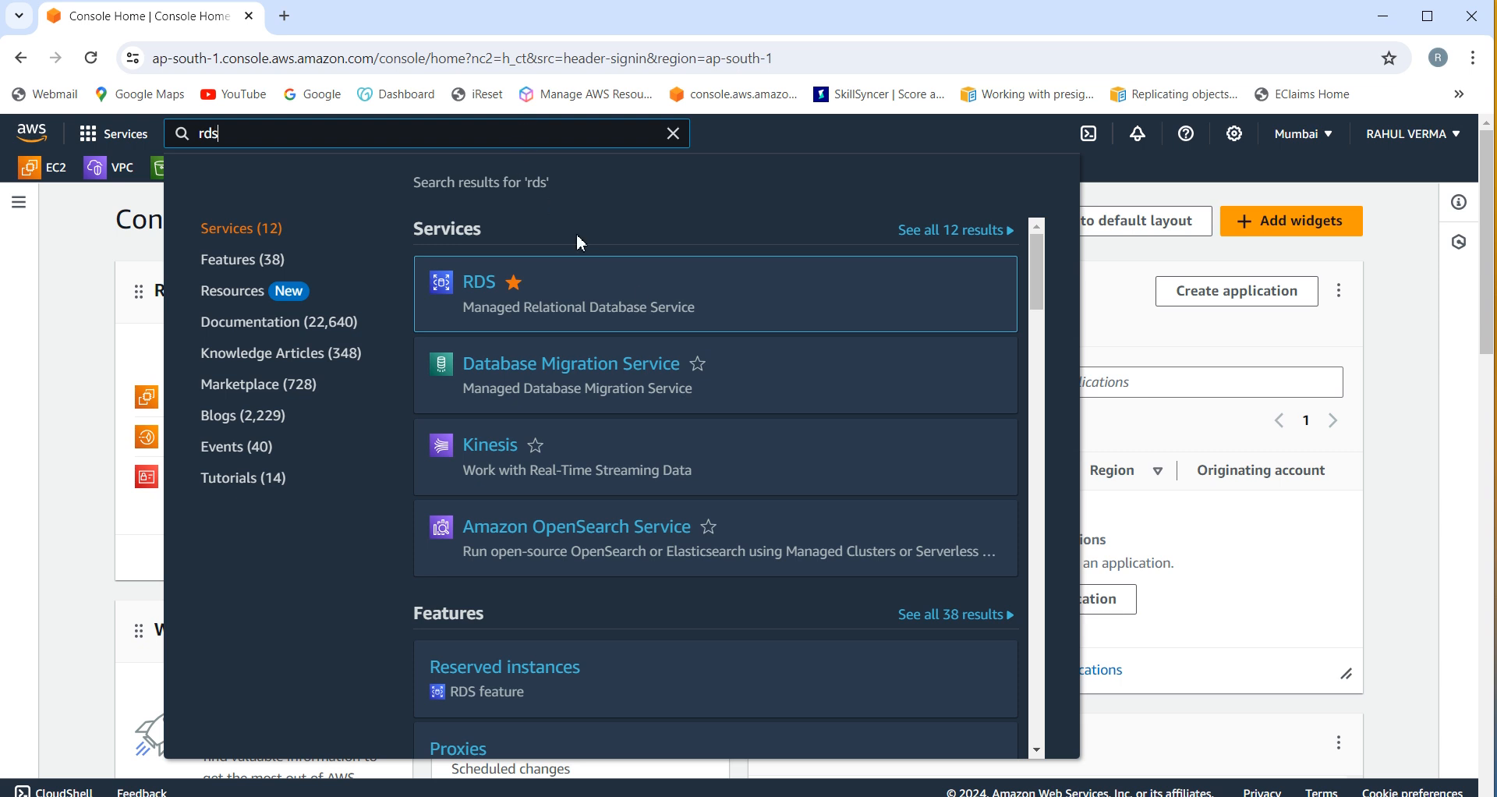
mouse_move(552, 301)
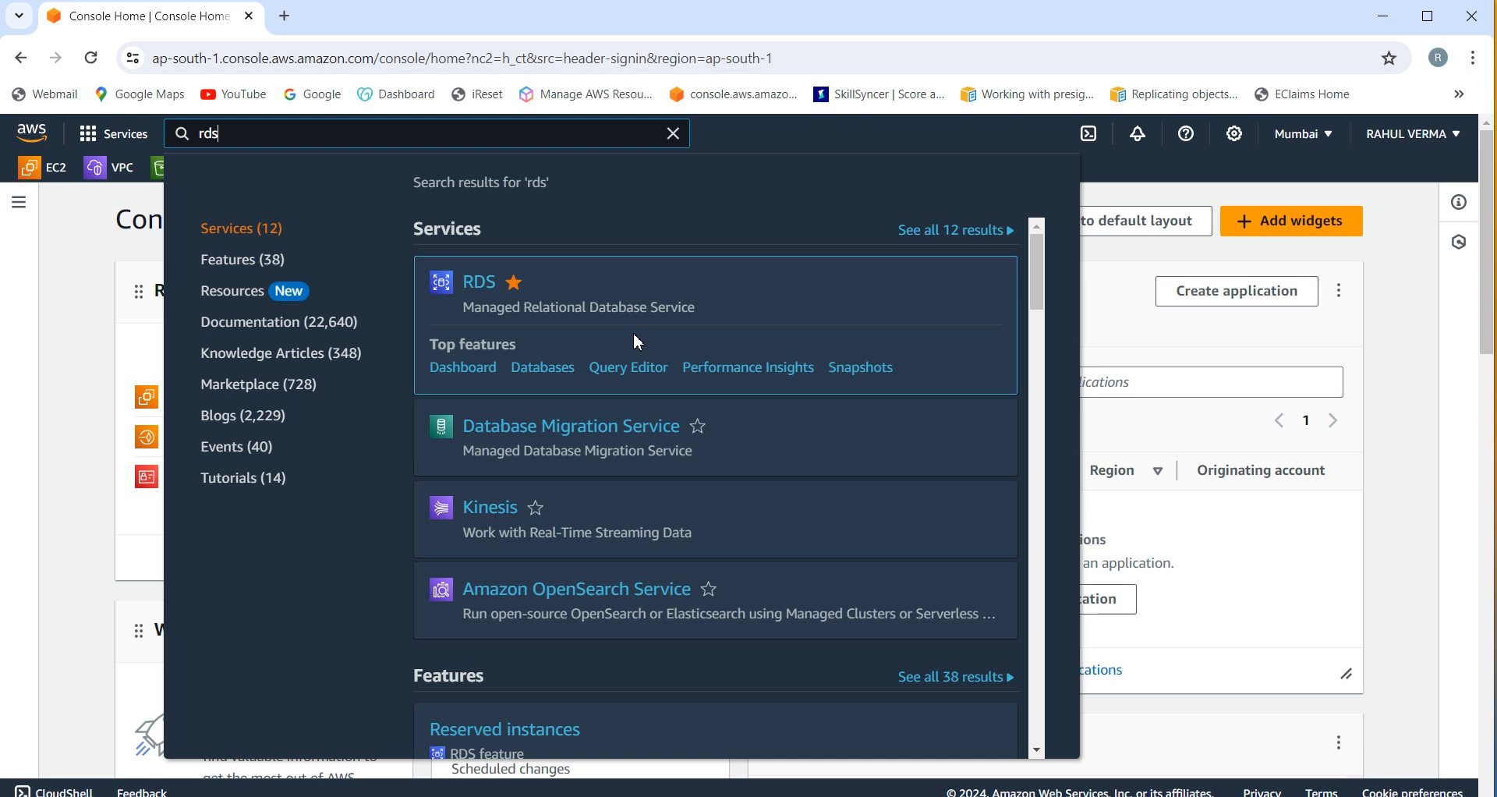
left_click(491, 285)
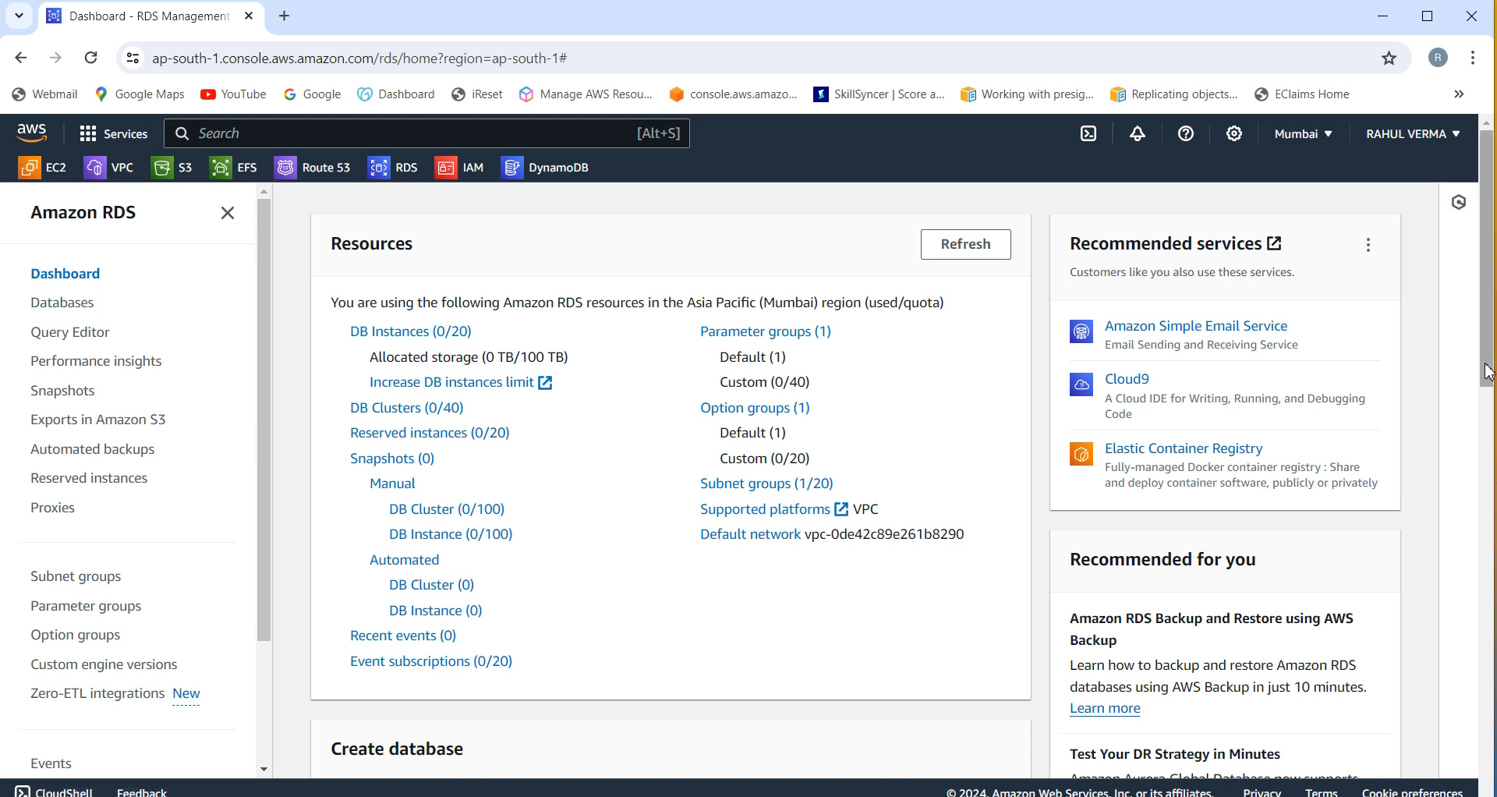
Step: Start a new RDS database from the dashboard's Create database button and review the form
left_click_drag(1487, 379, 1491, 516)
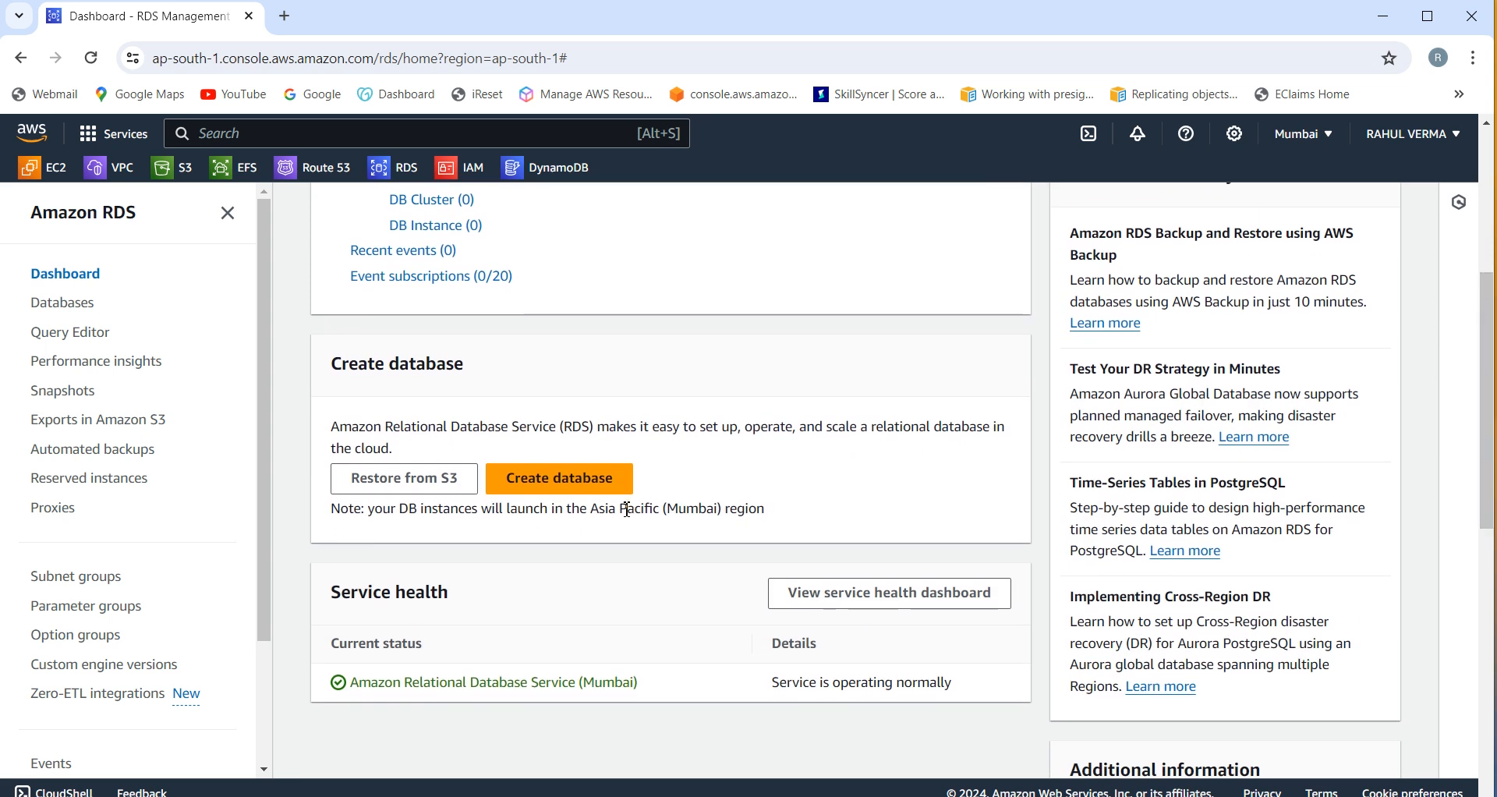
left_click(562, 480)
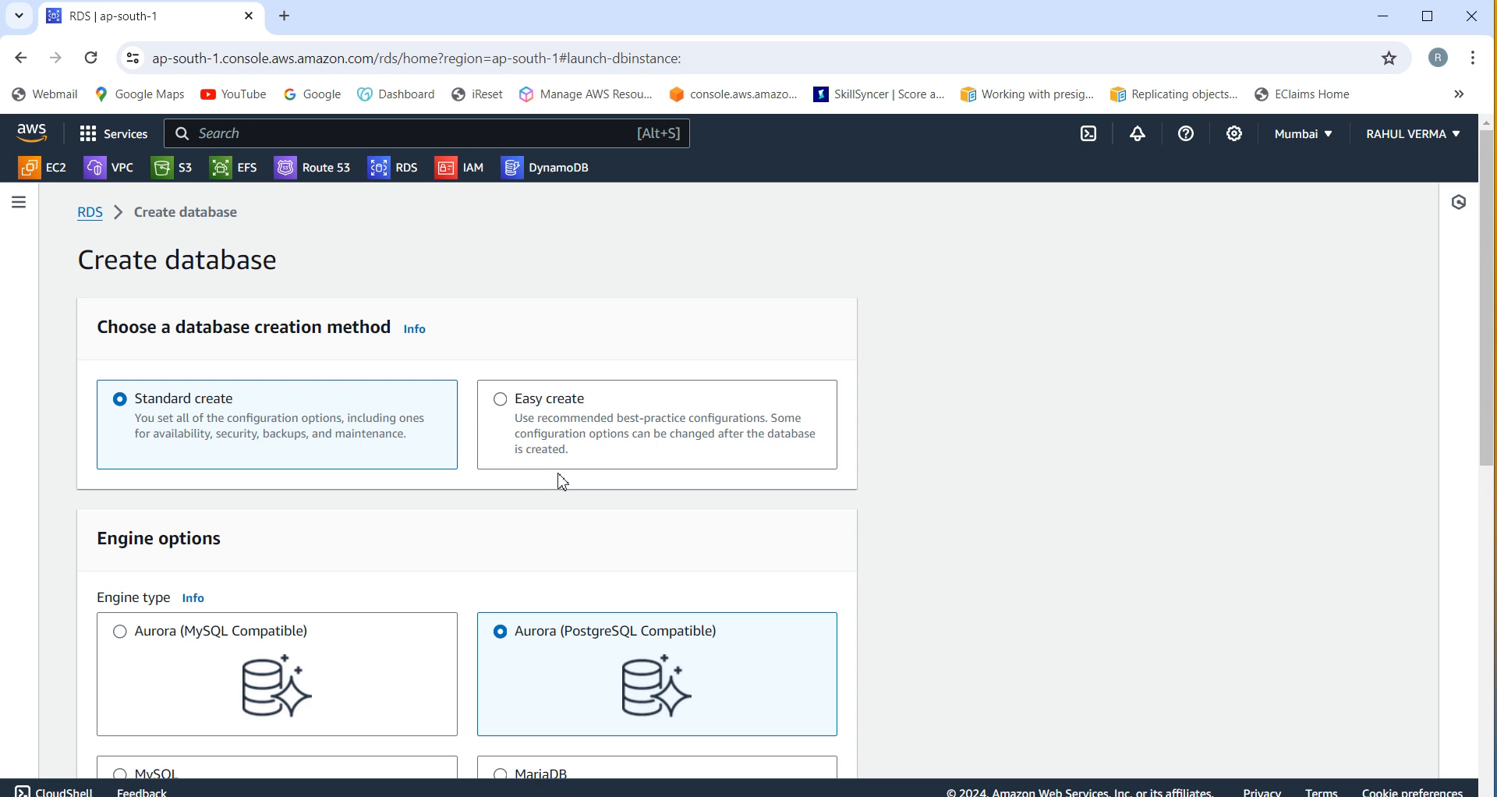
left_click_drag(1485, 458, 1489, 480)
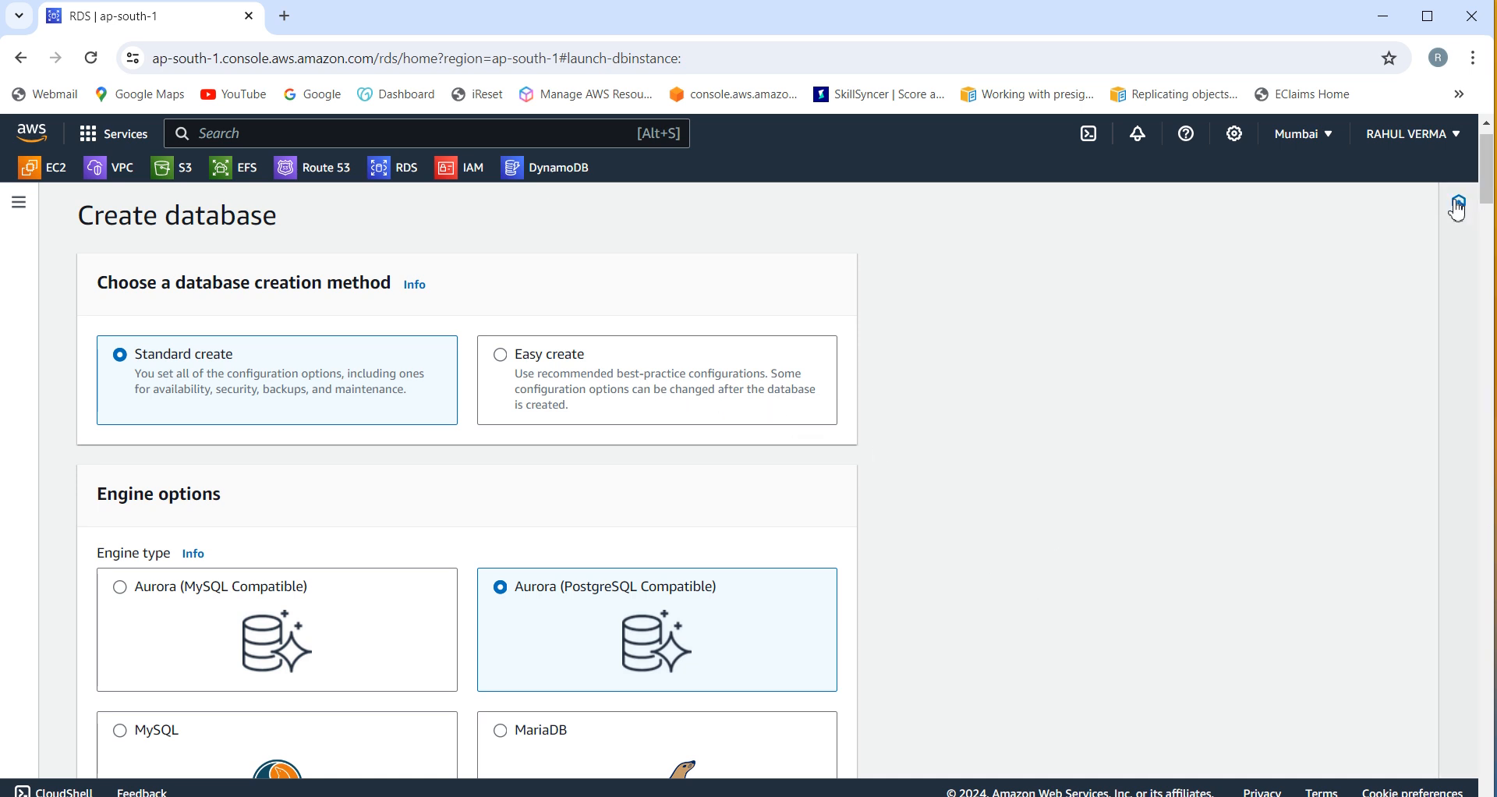
left_click_drag(1491, 193, 1490, 204)
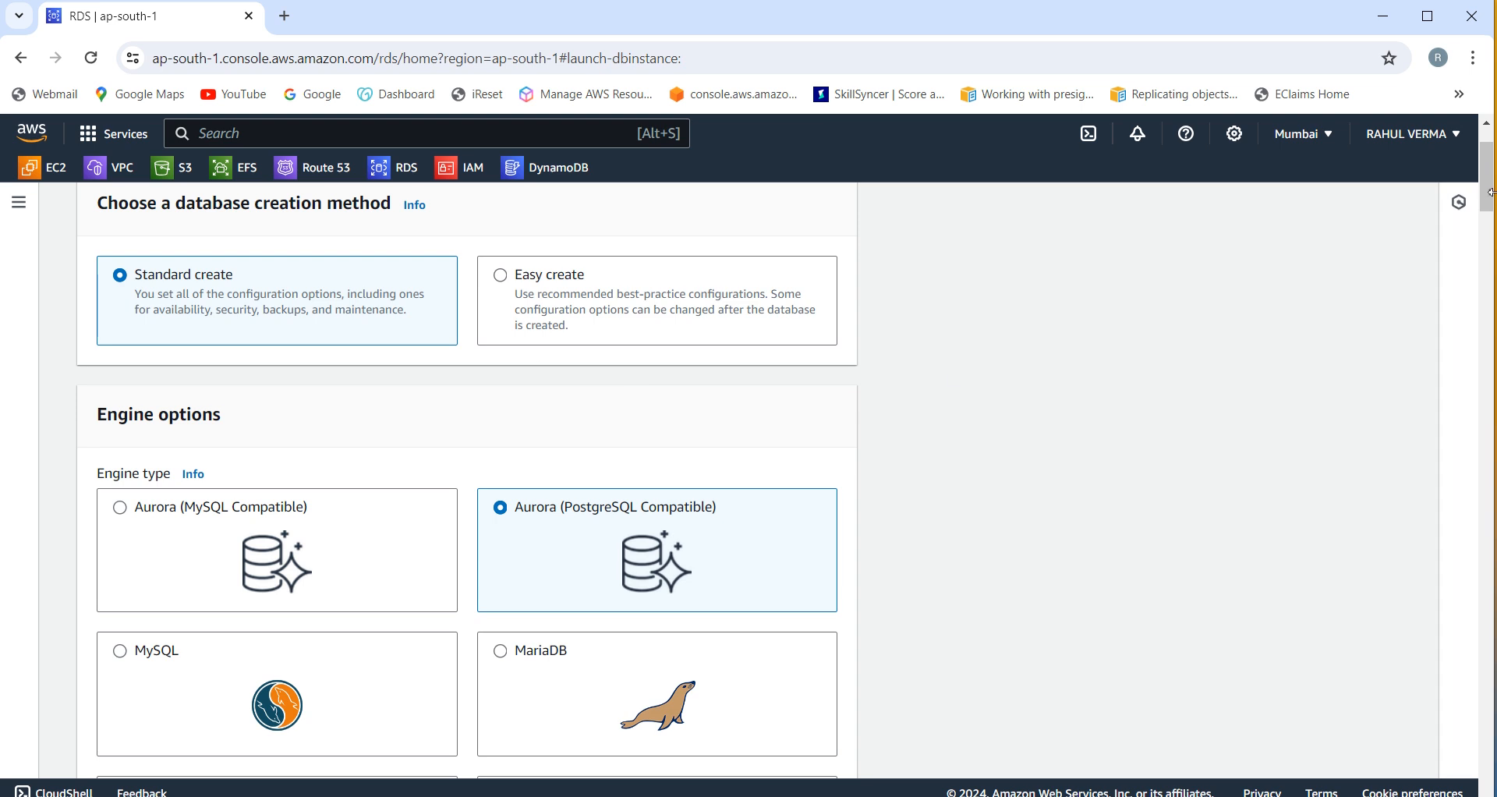
left_click_drag(1490, 192, 1488, 137)
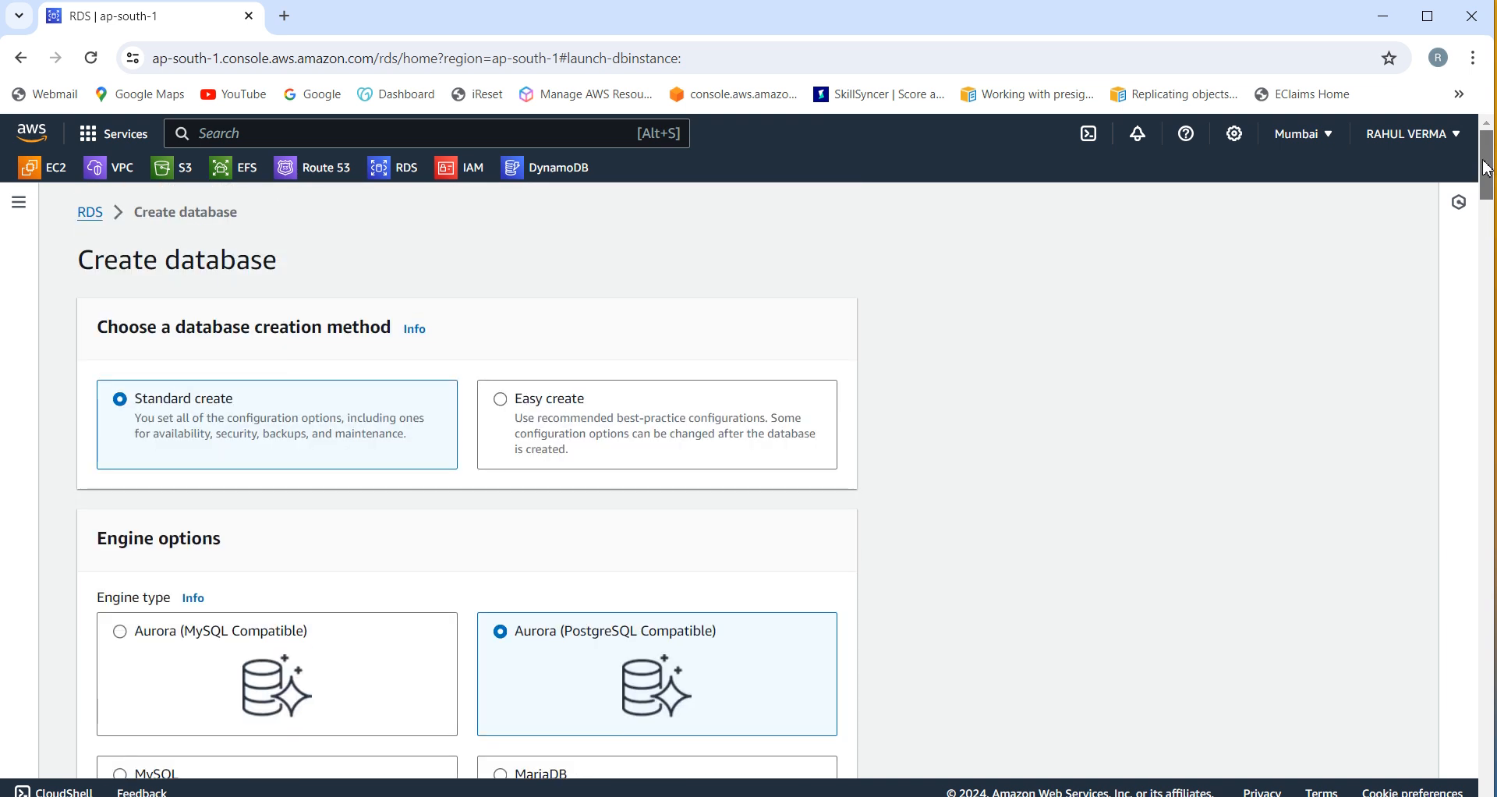
Step: Choose the Easy create method with the MySQL engine
left_click(507, 404)
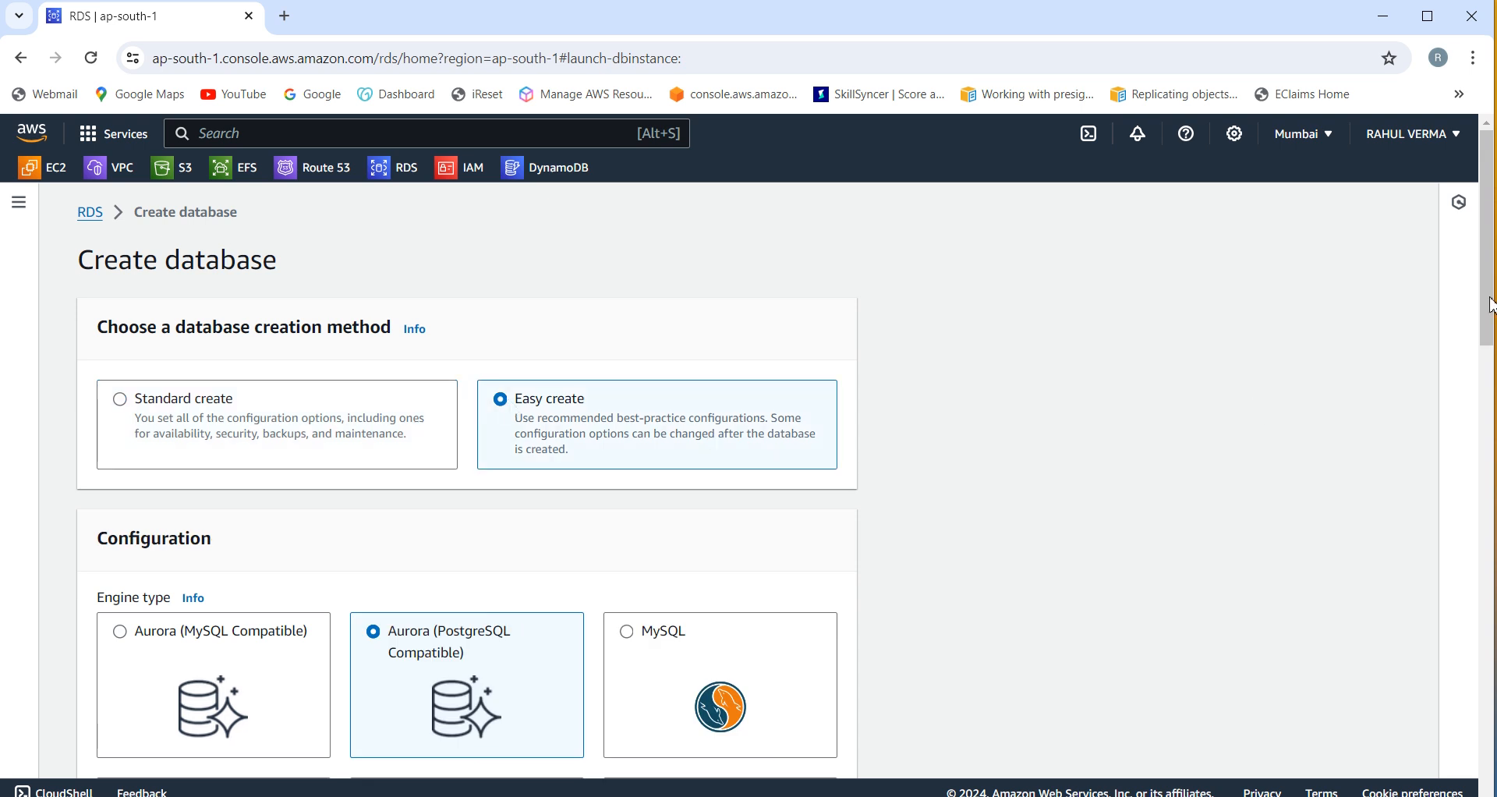
left_click_drag(1490, 306, 1490, 394)
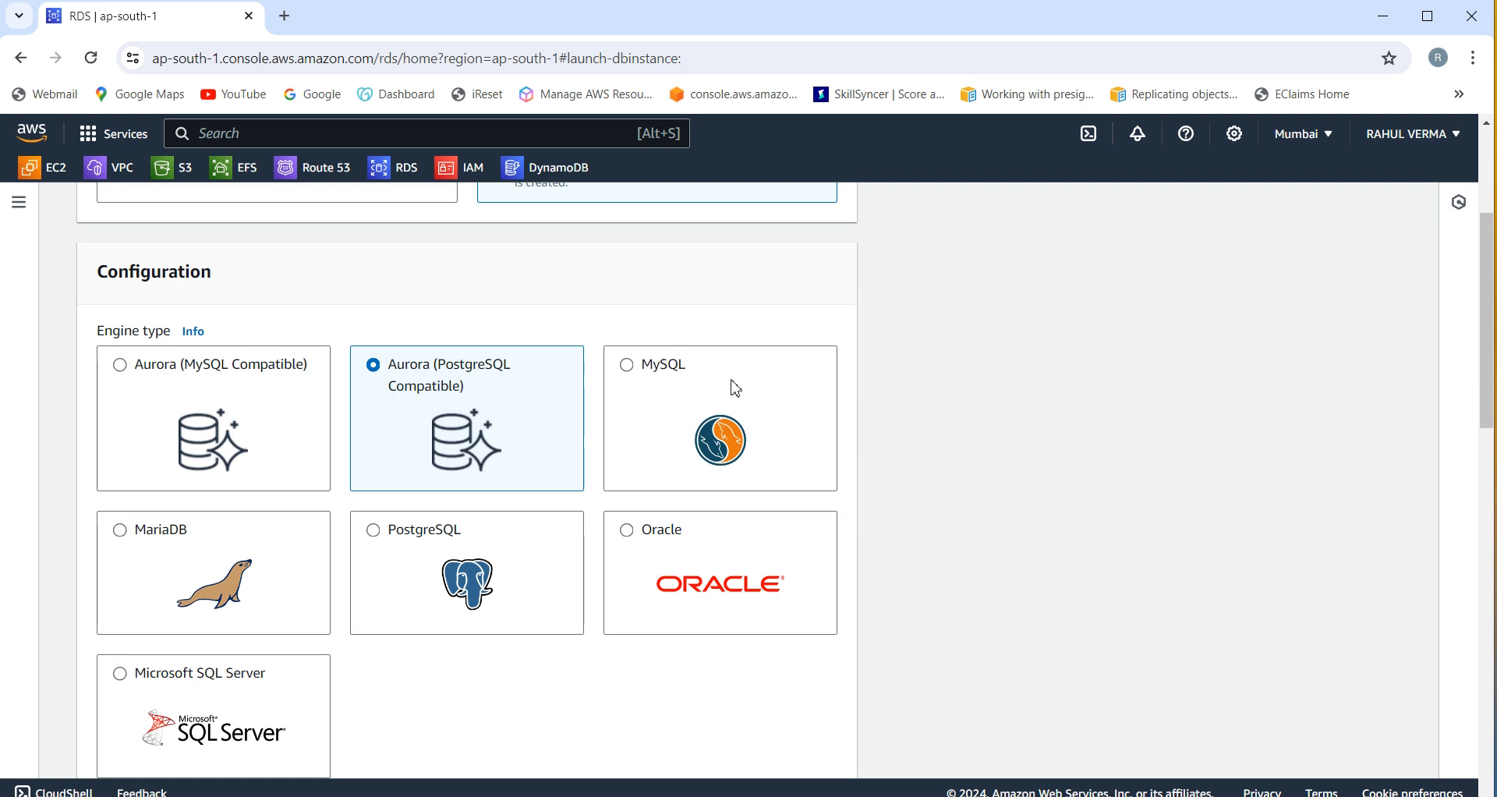
left_click(626, 366)
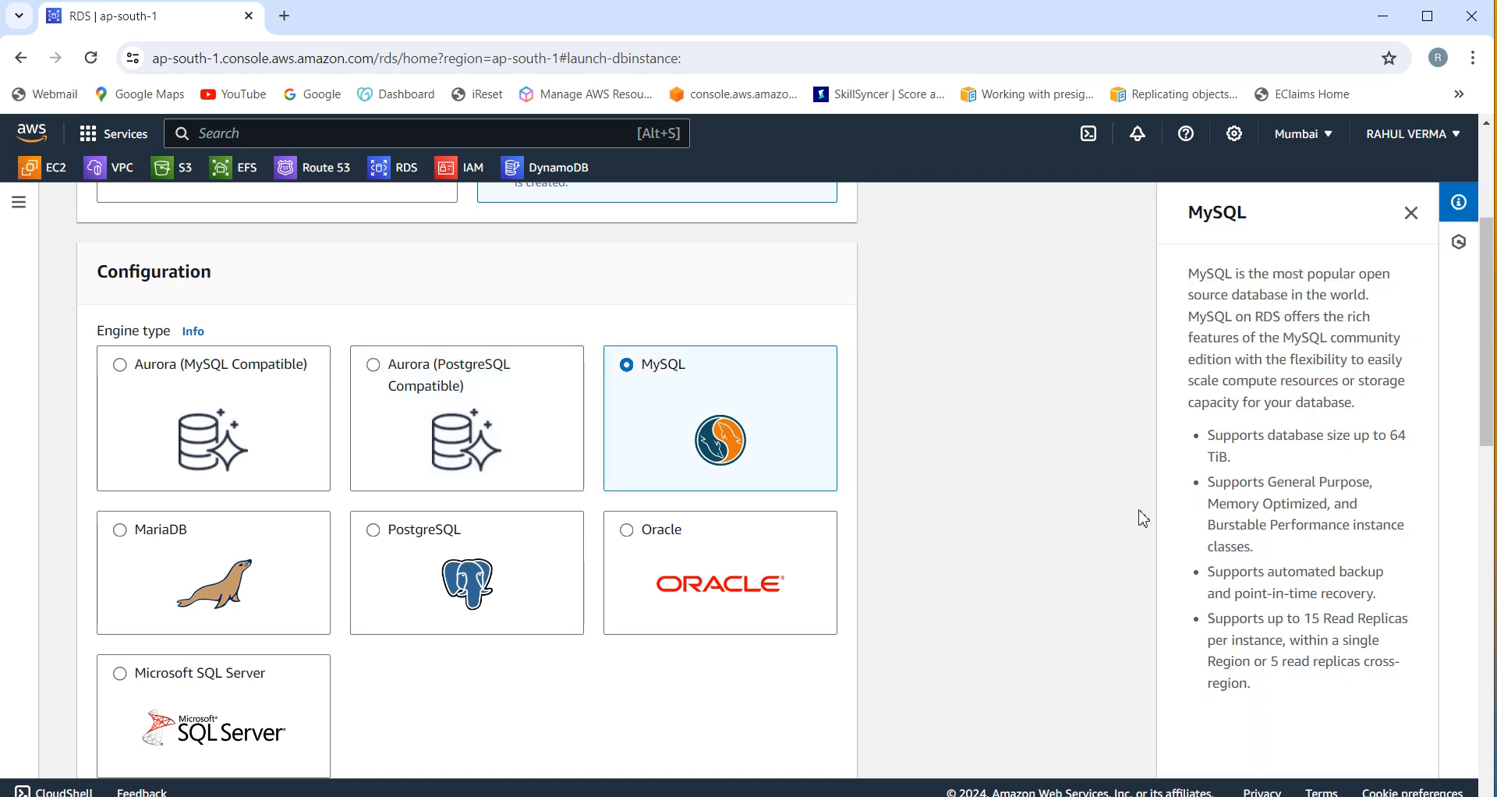
Step: Select the Free tier db.t3.micro instance size, keeping identifier database-1 and username admin
left_click_drag(1491, 306, 1491, 478)
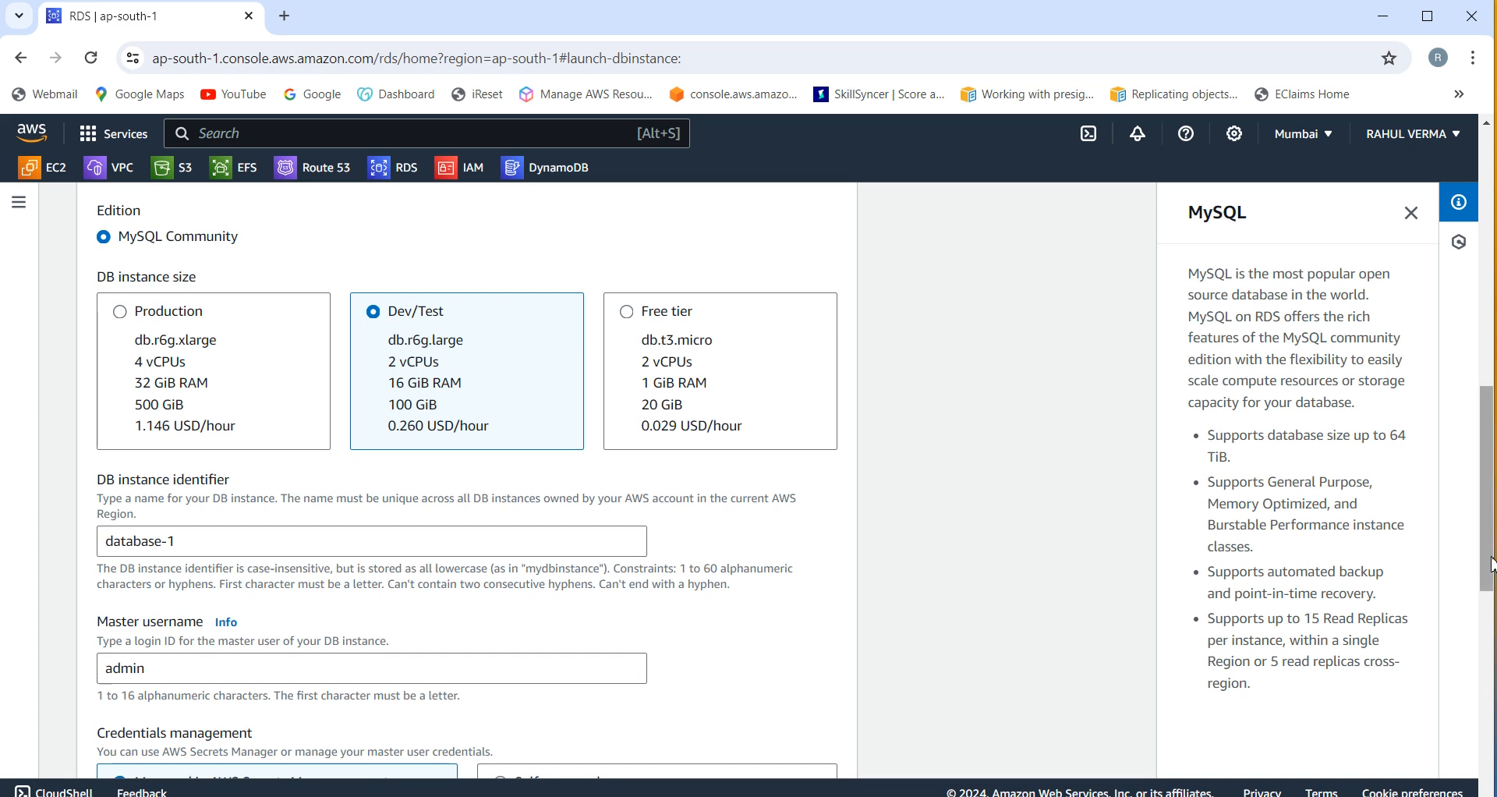
left_click_drag(1489, 563, 1490, 581)
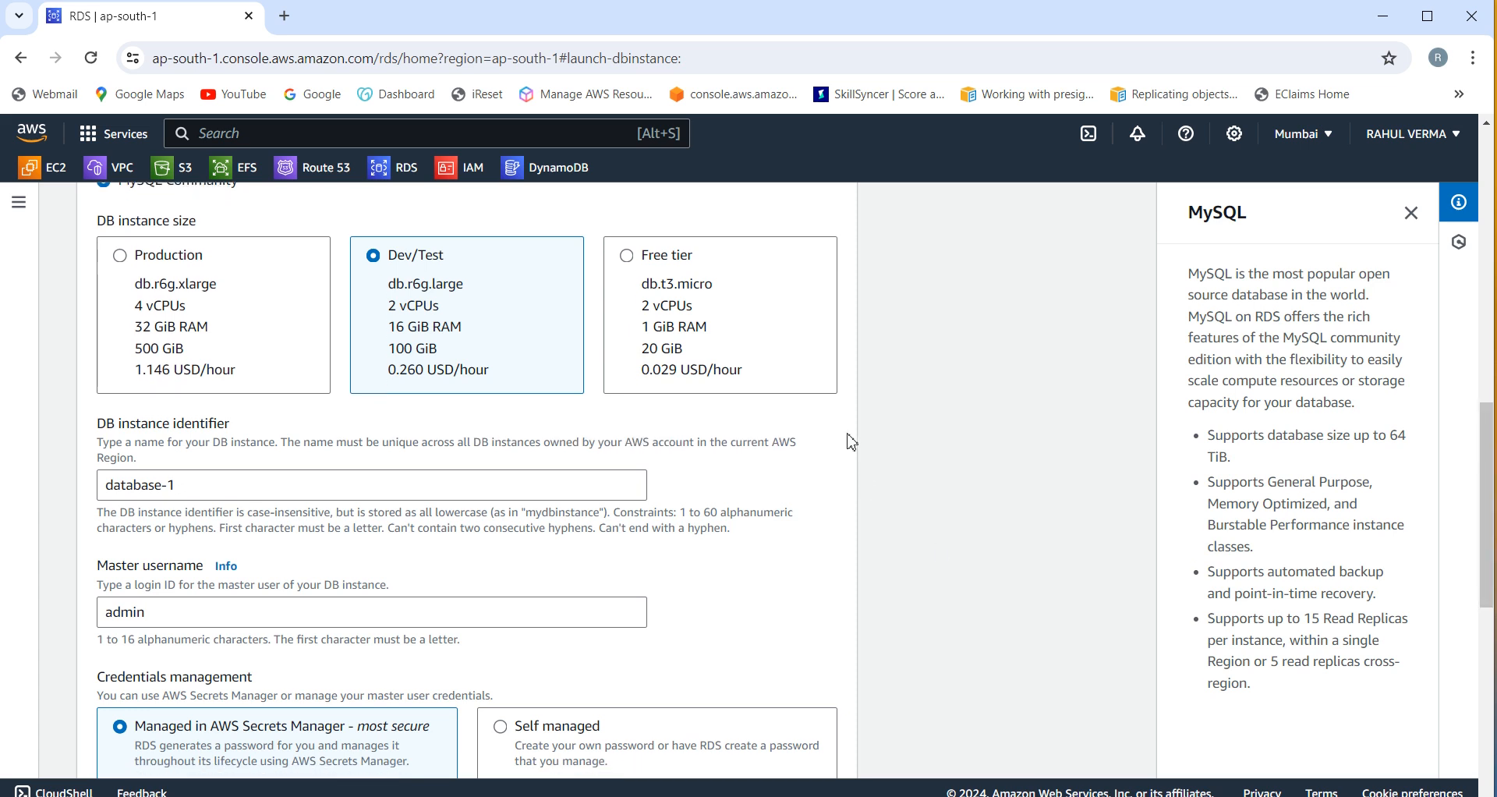
left_click(629, 261)
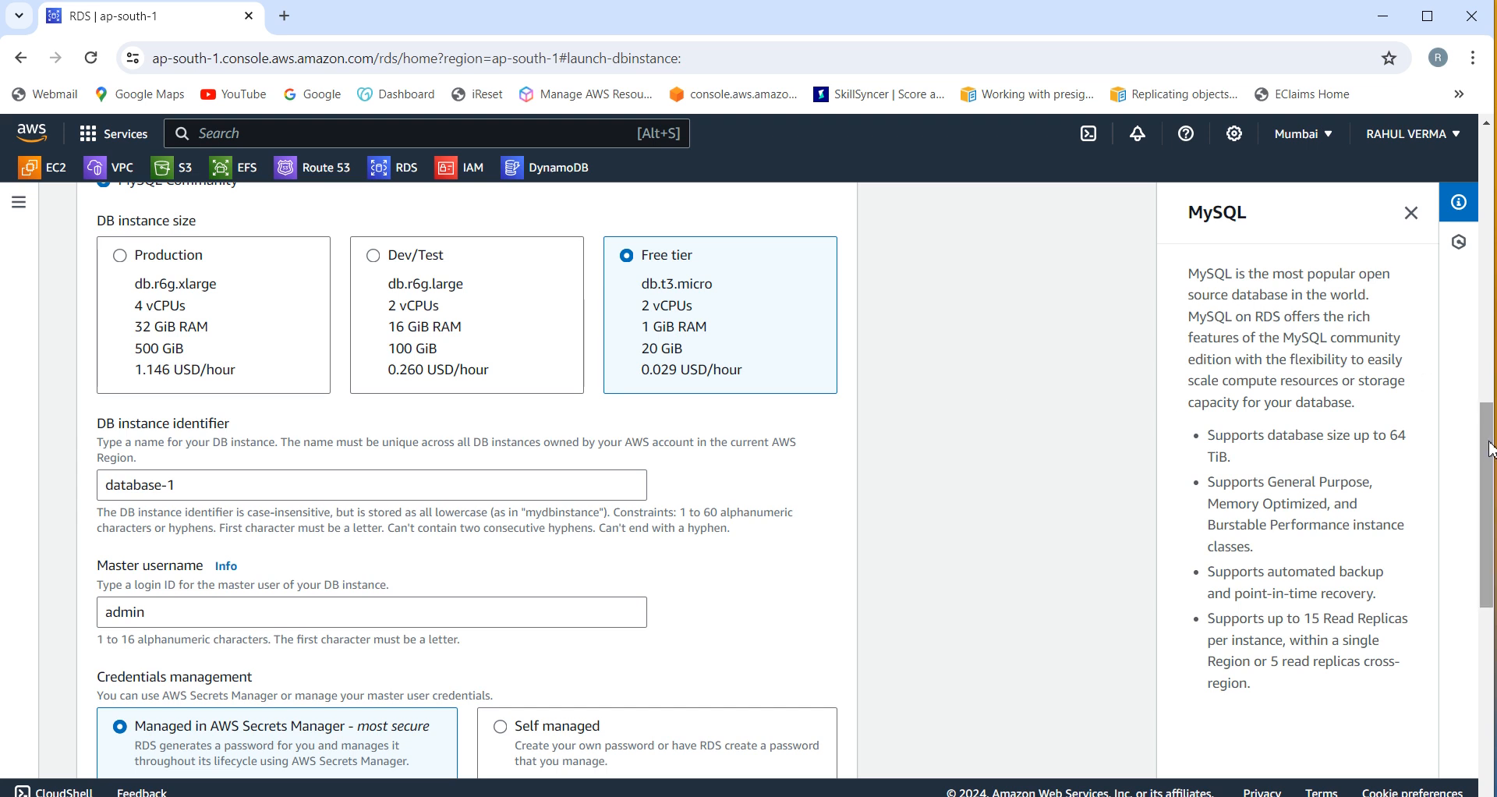
left_click_drag(1491, 431, 1490, 487)
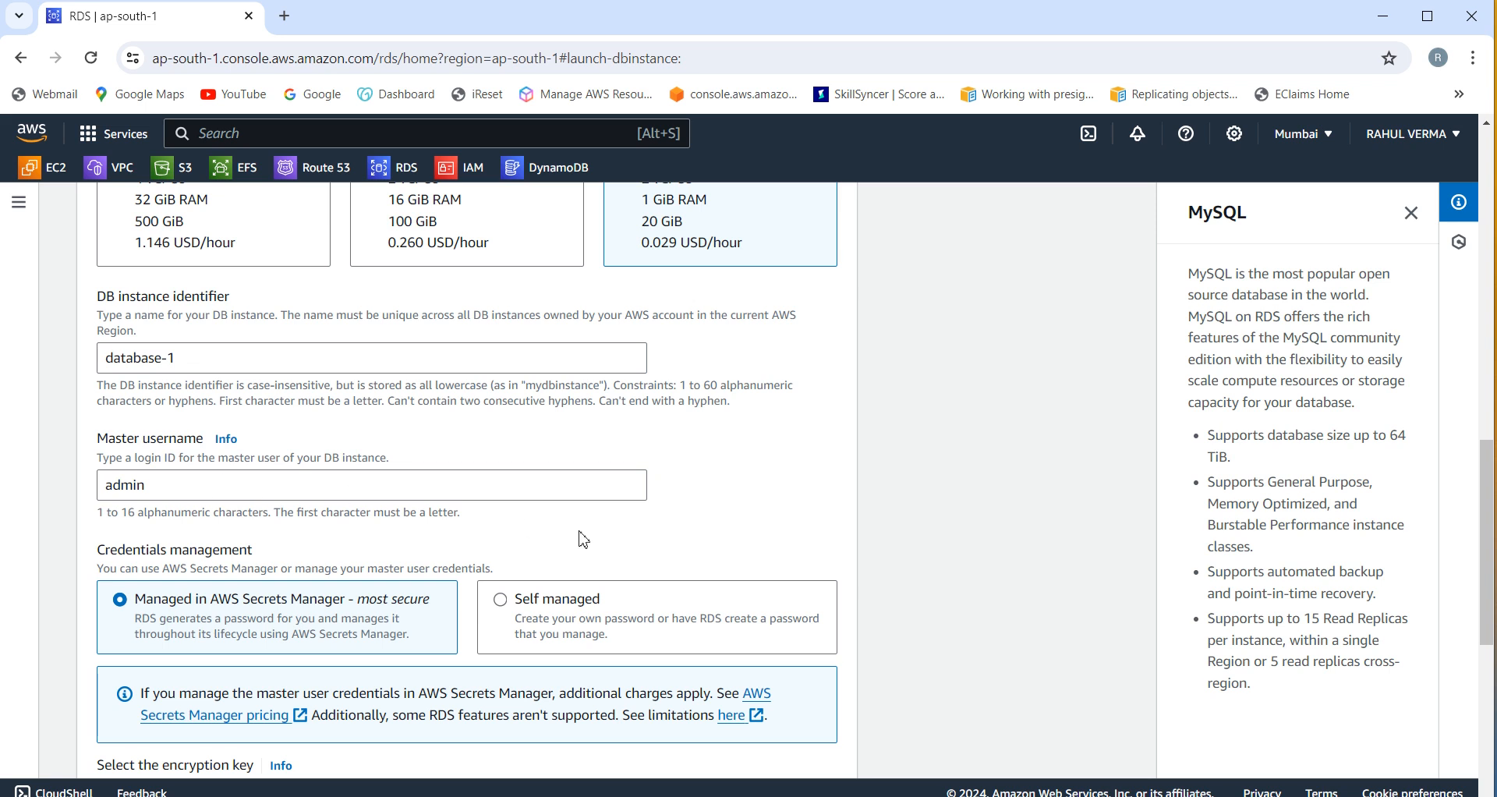
left_click_drag(1491, 524, 1492, 573)
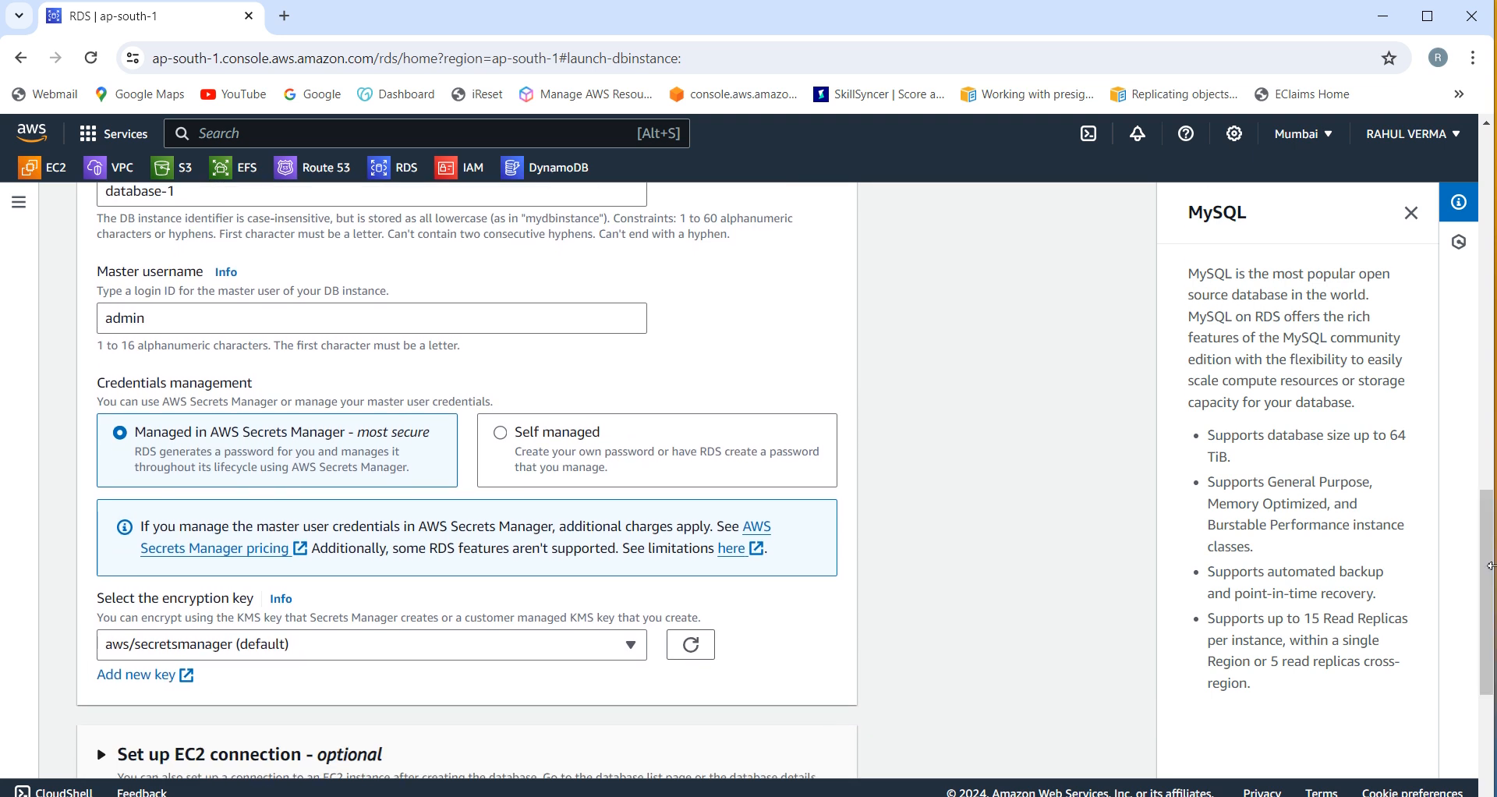
Step: Choose a self-managed master password, then enter it and confirm it
left_click(507, 442)
left_click(258, 599)
key("ctrl+v")
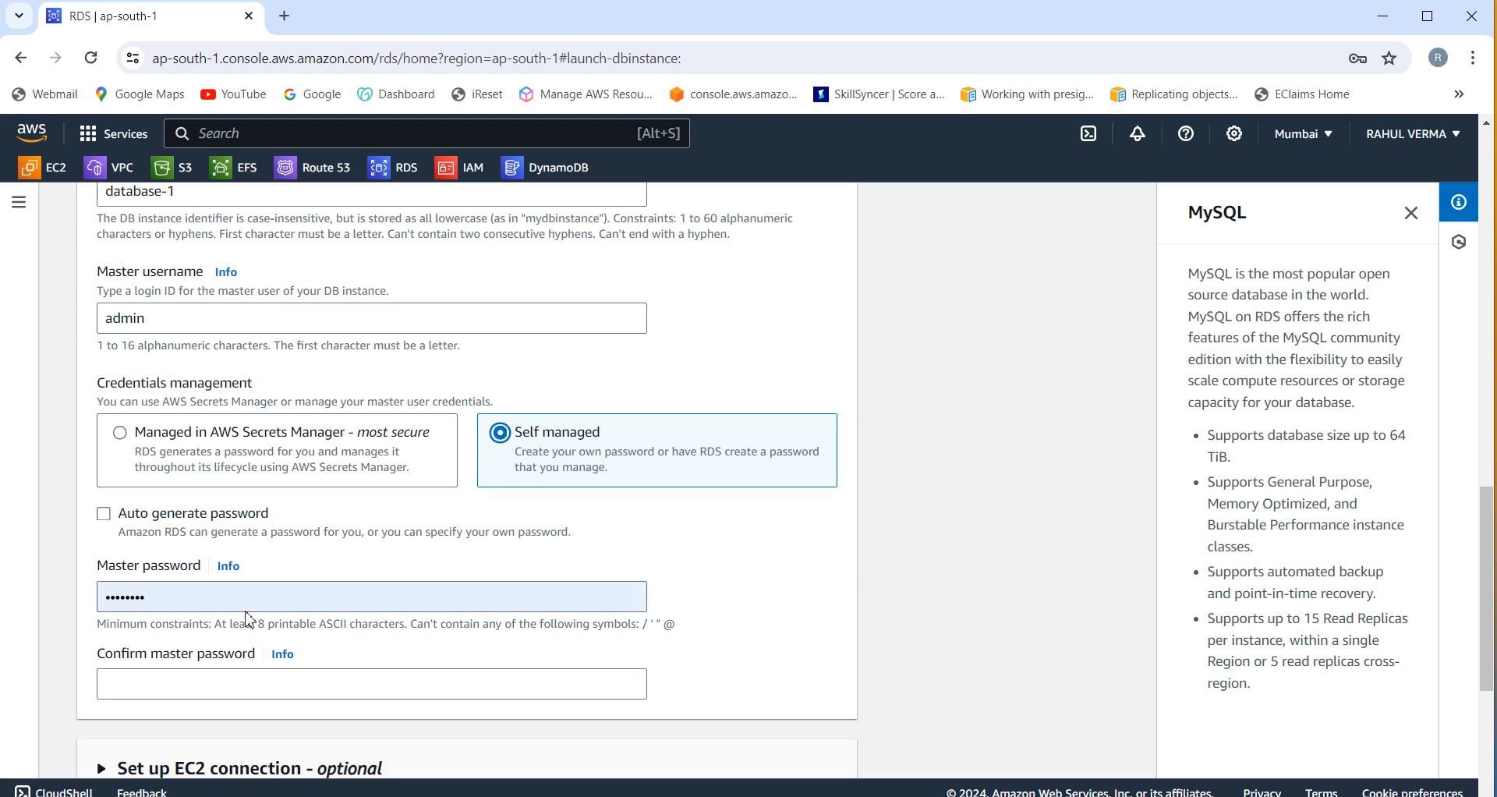
left_click(269, 598)
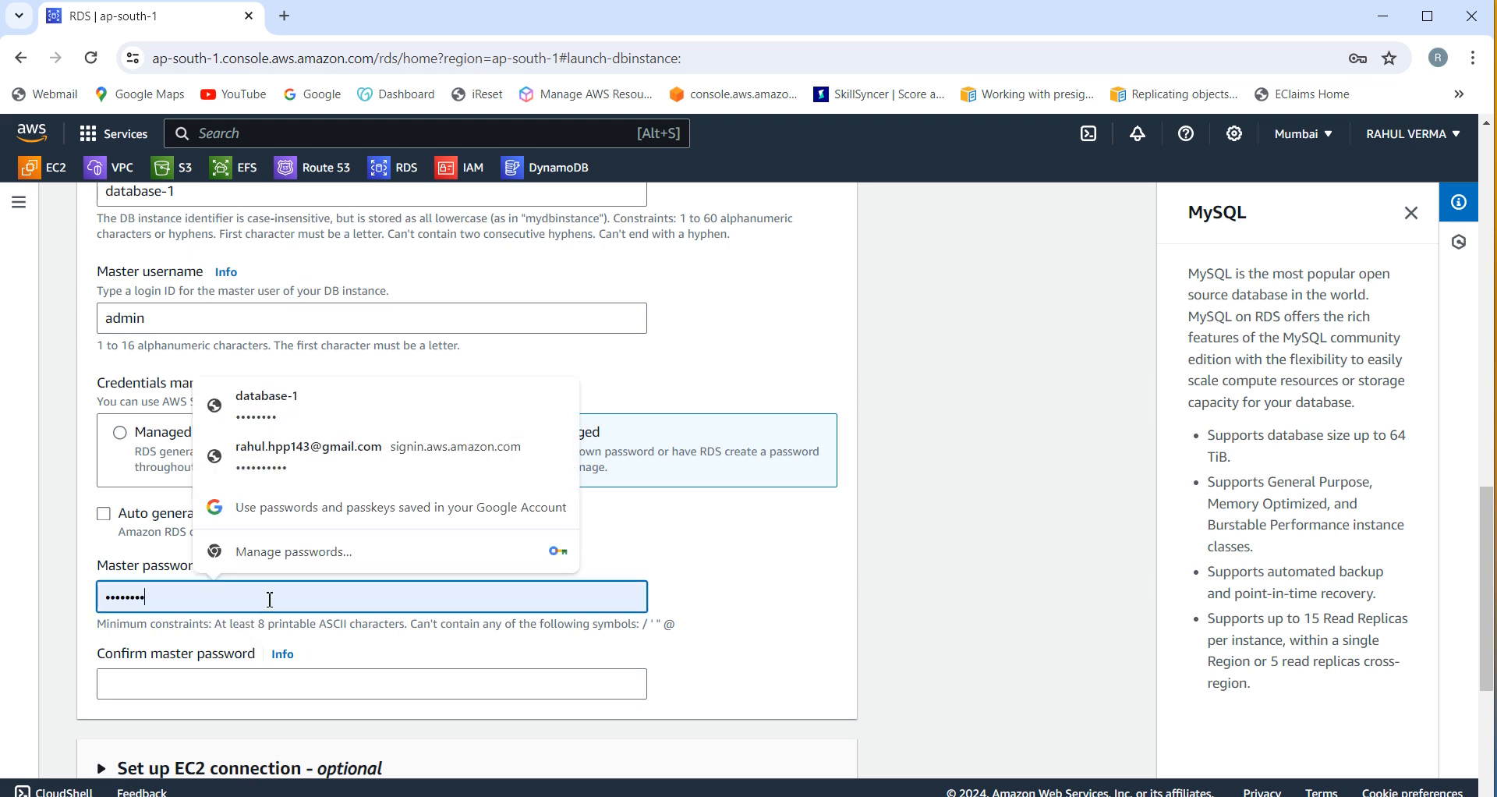
key("BackSpace")
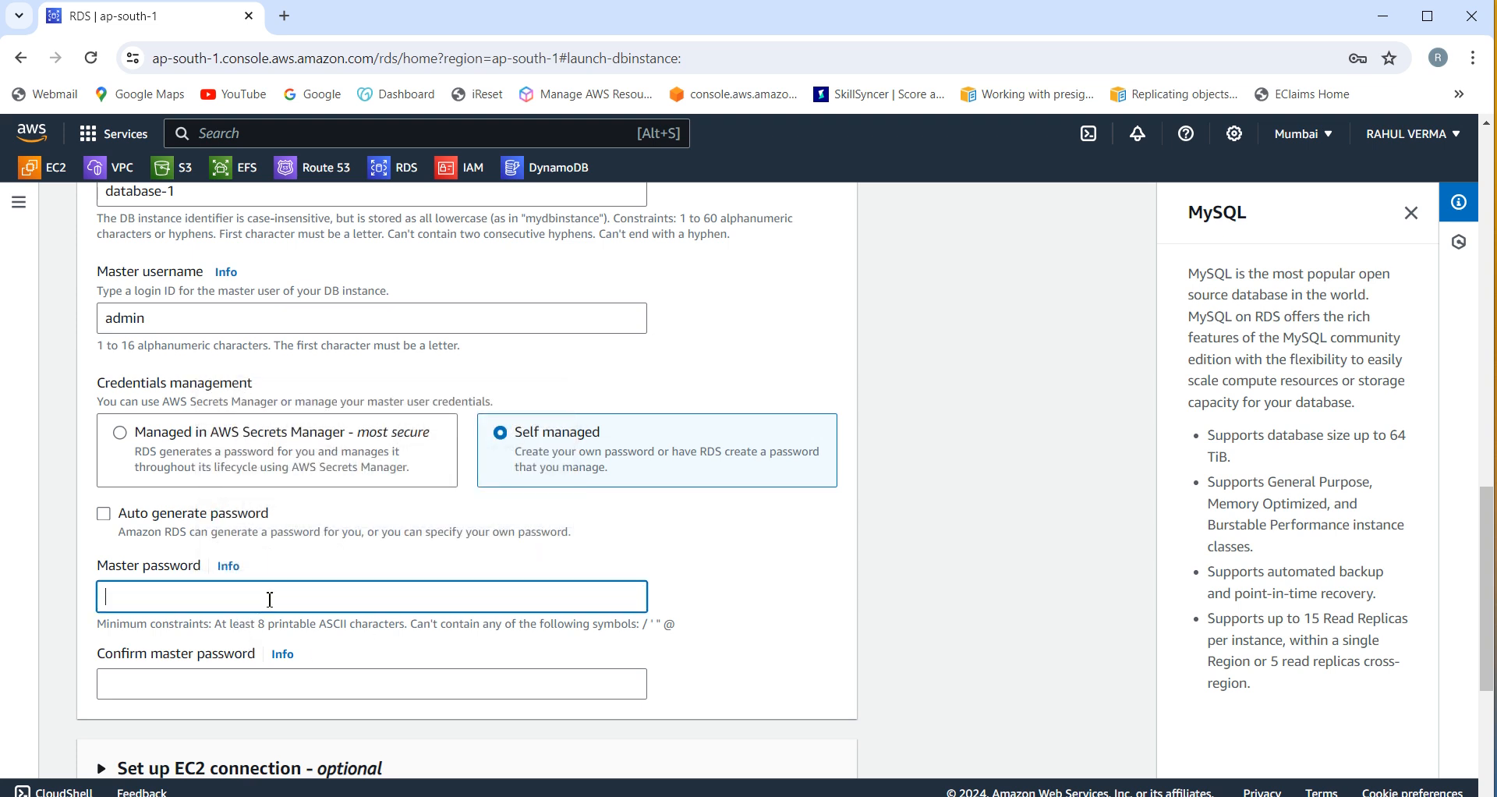
left_click(270, 599)
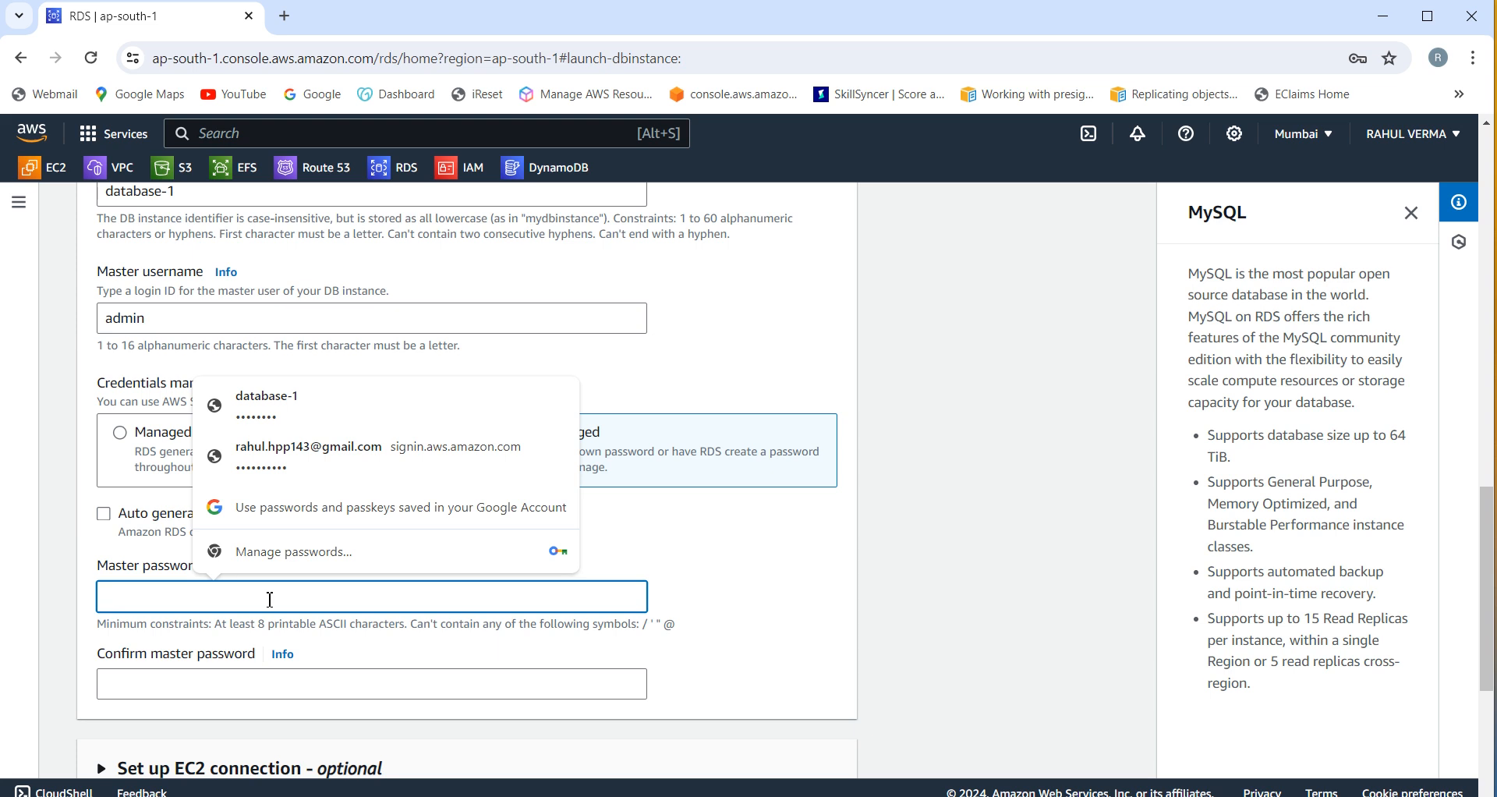
type("a")
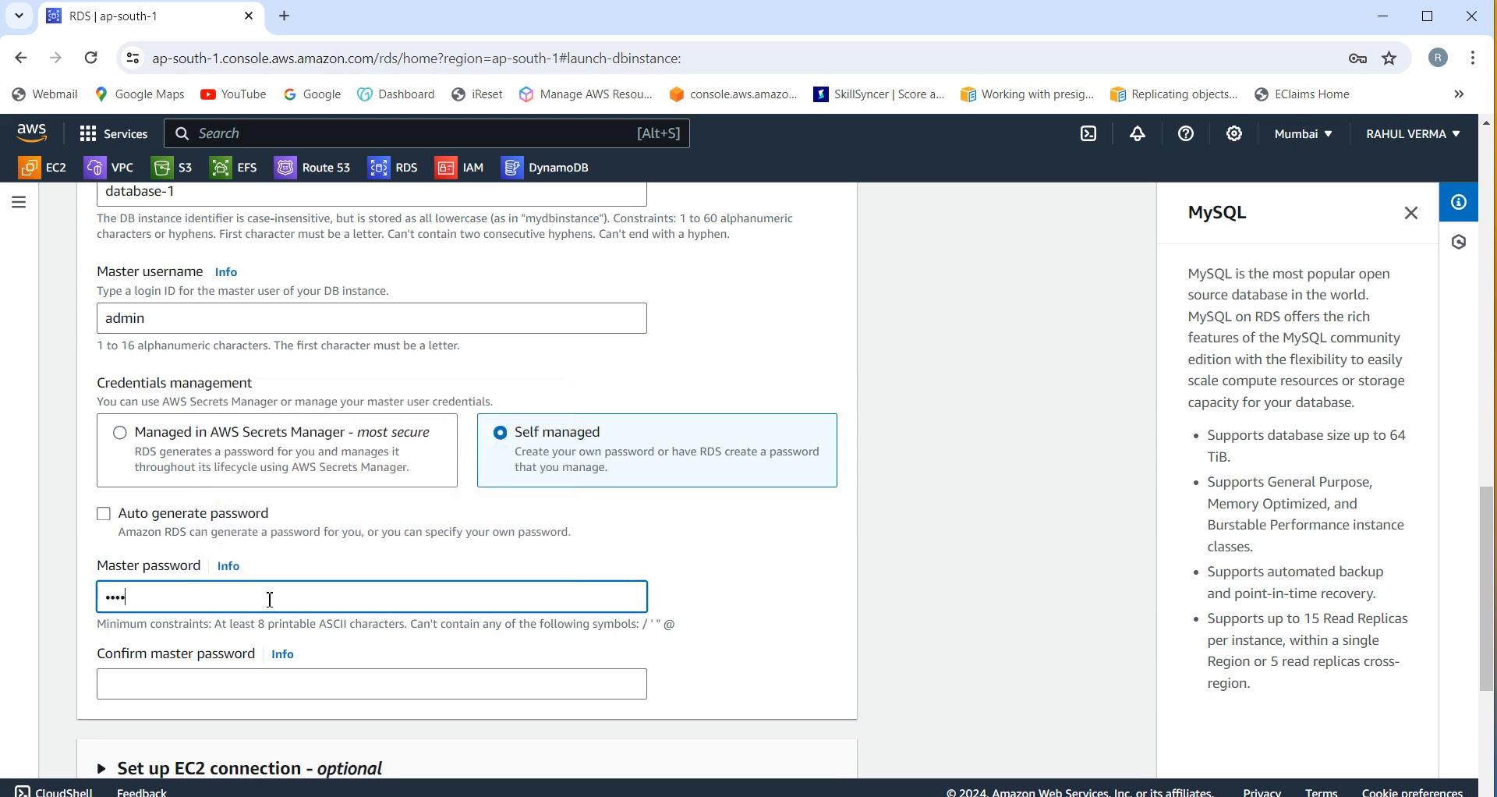
key("Tab")
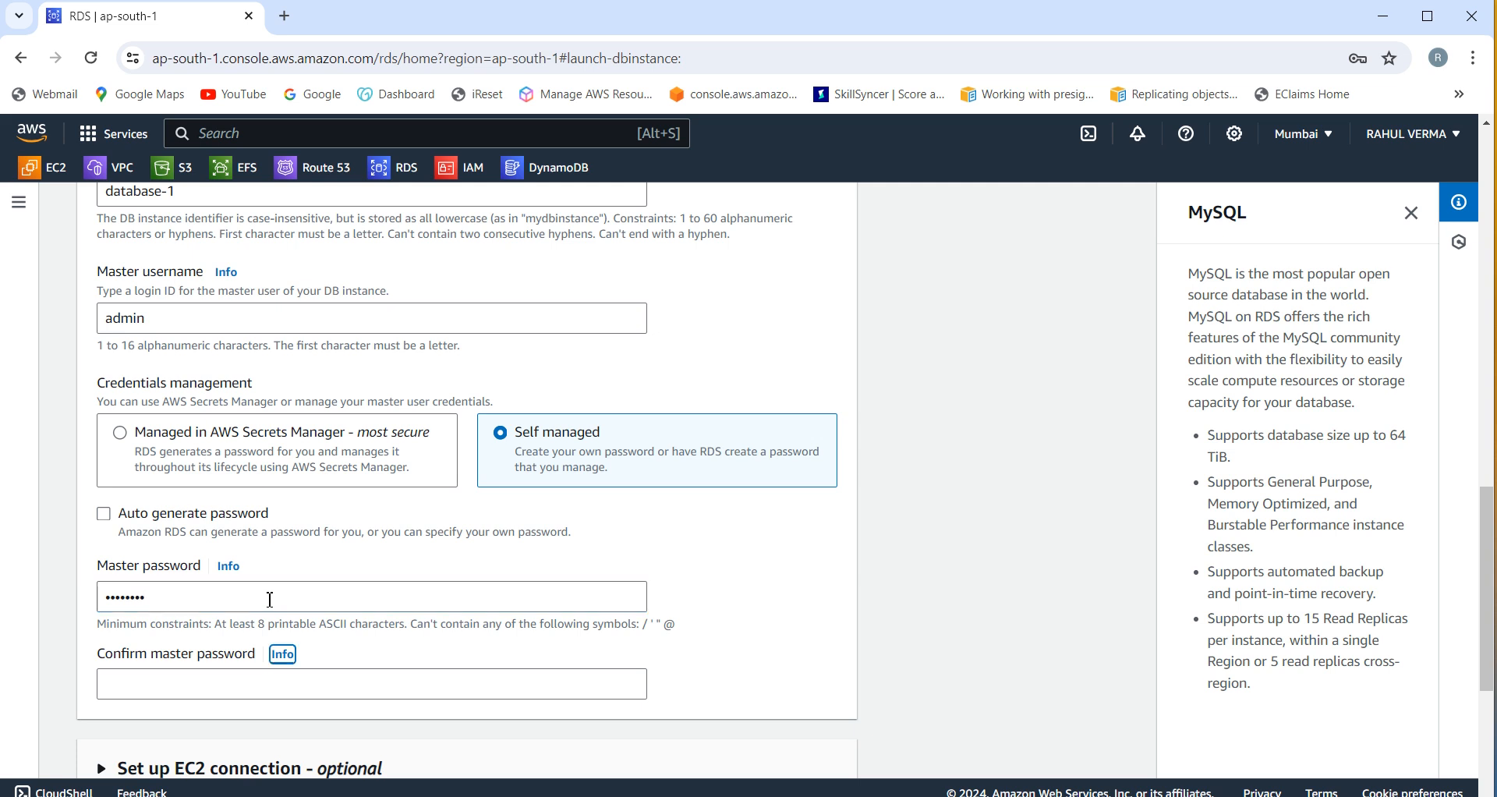
left_click(276, 693)
type("a")
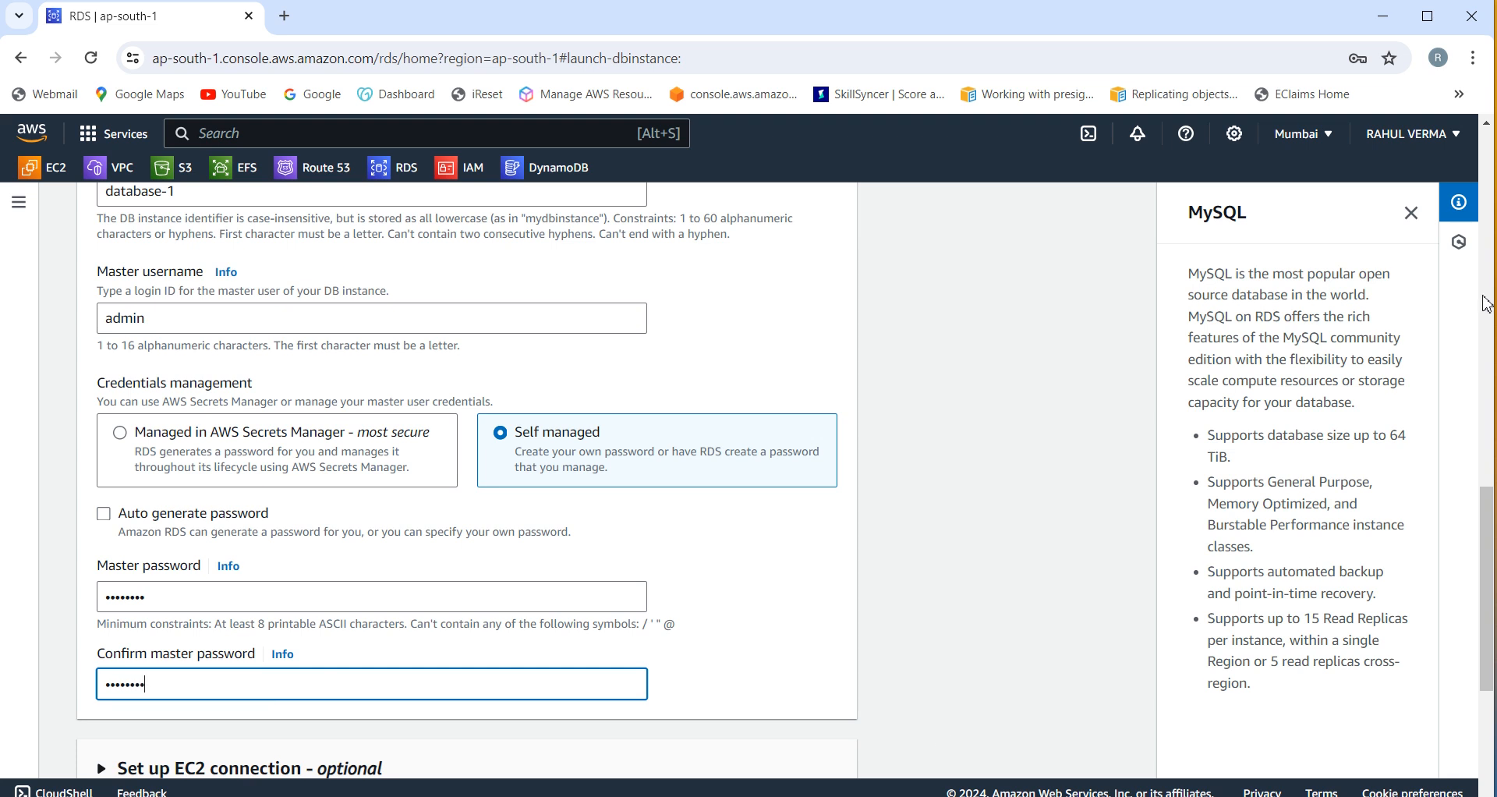
Step: Leave the EC2 connection at 'Don't connect to an EC2 compute resource'
left_click_drag(1489, 585, 1490, 684)
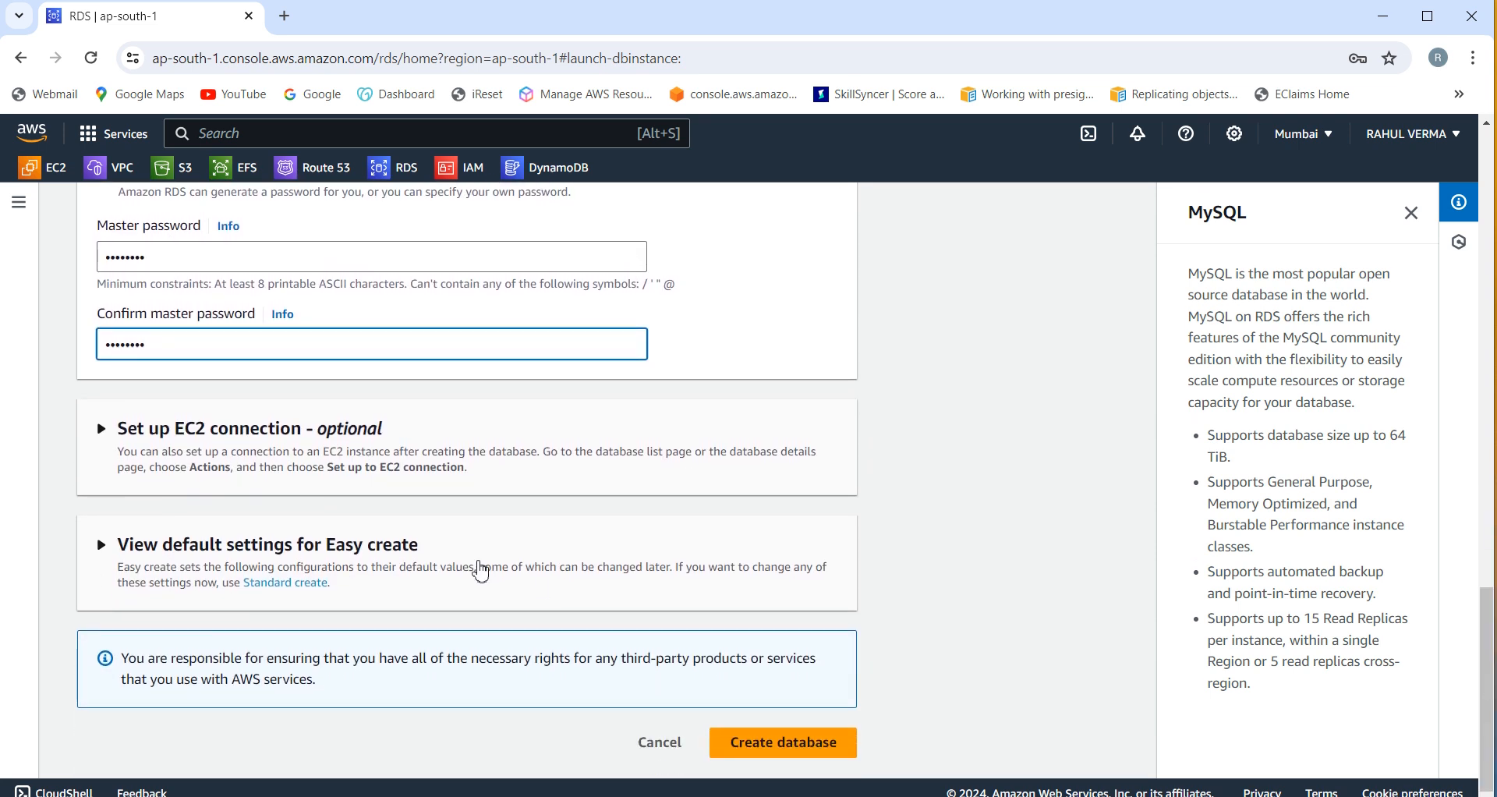
left_click(109, 430)
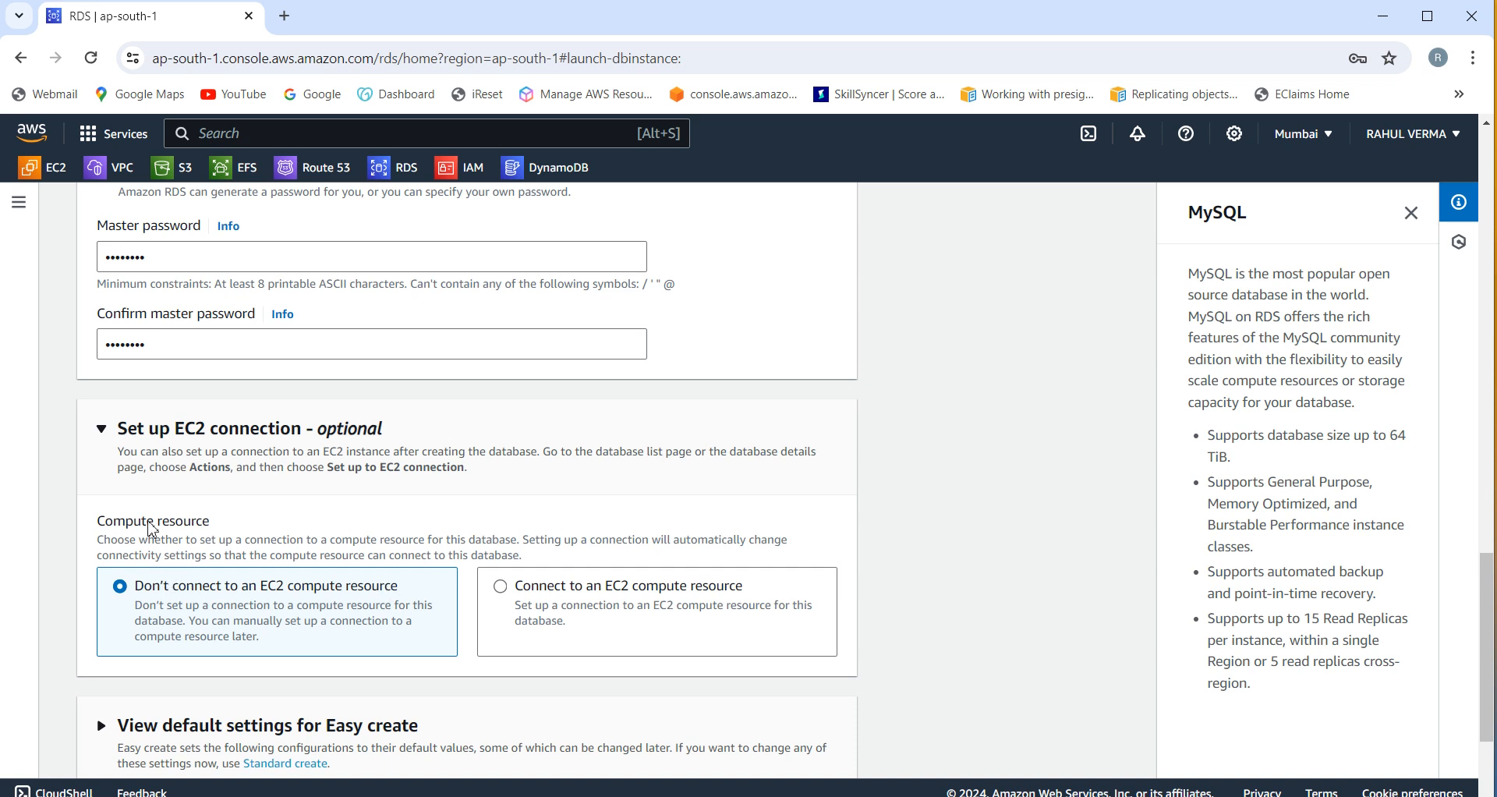
left_click(102, 430)
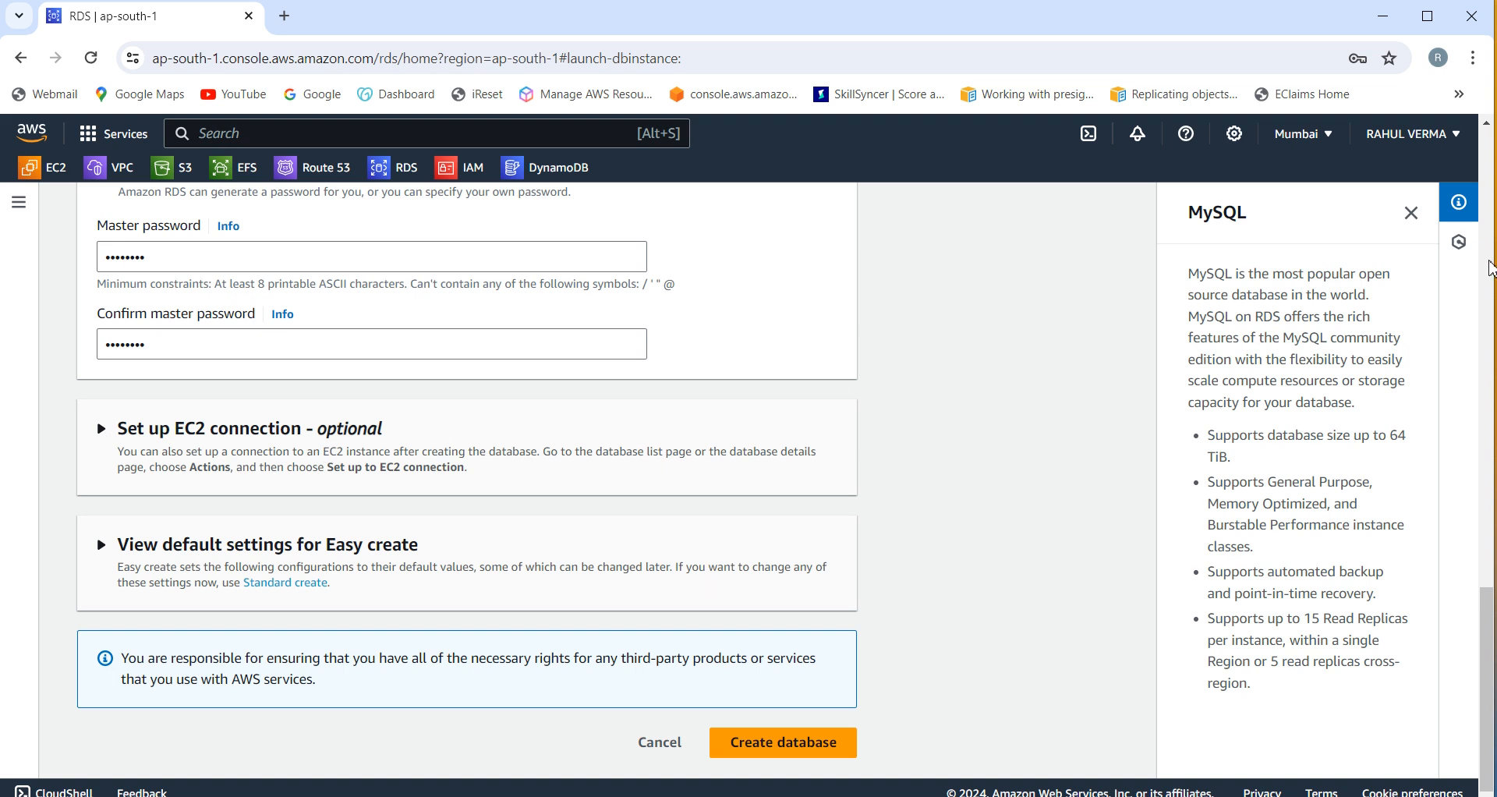
Step: Create database-1, dismiss Chrome's password warning, and close the Suggested add-ons dialog
left_click(777, 741)
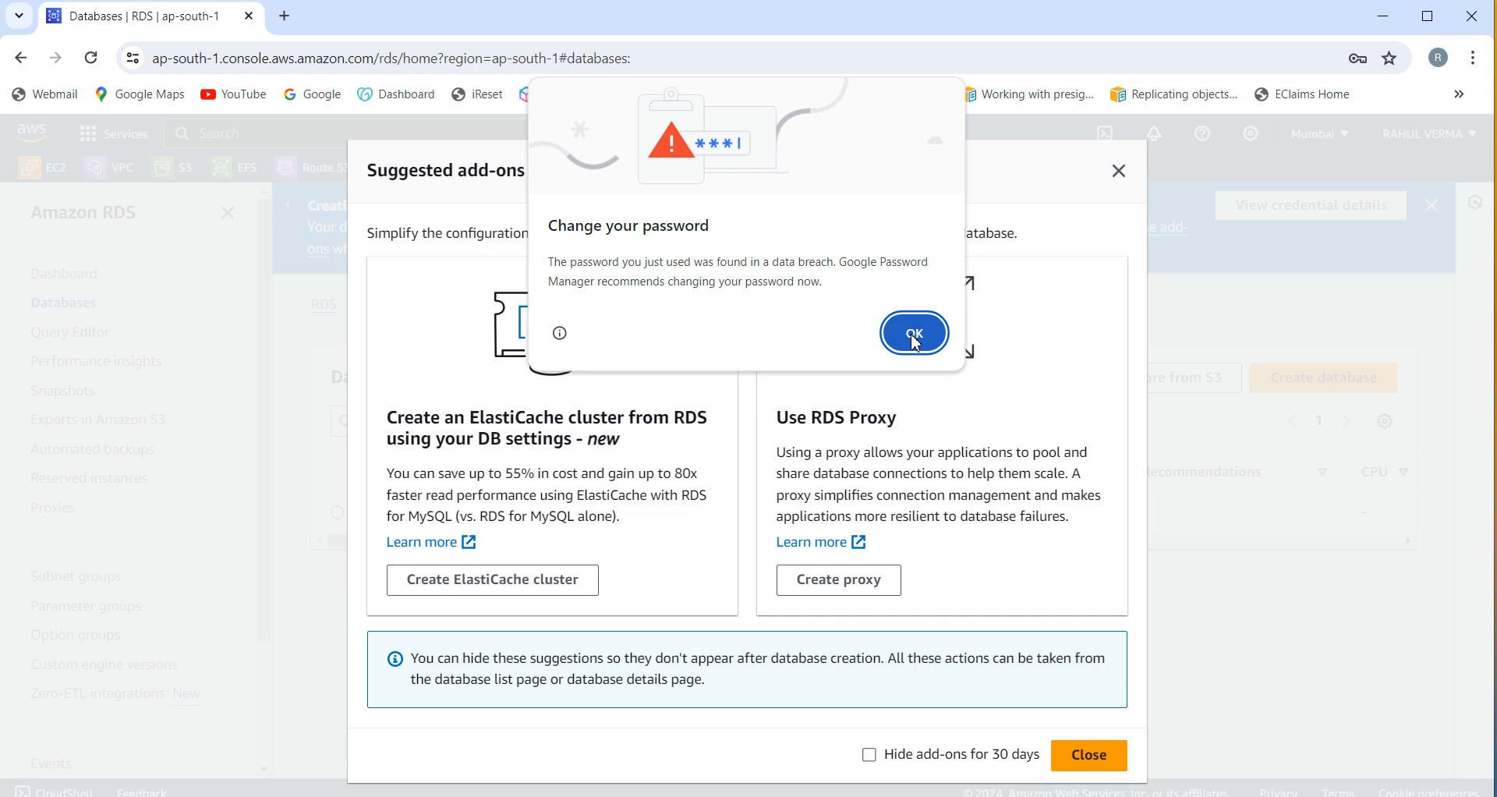
left_click(916, 343)
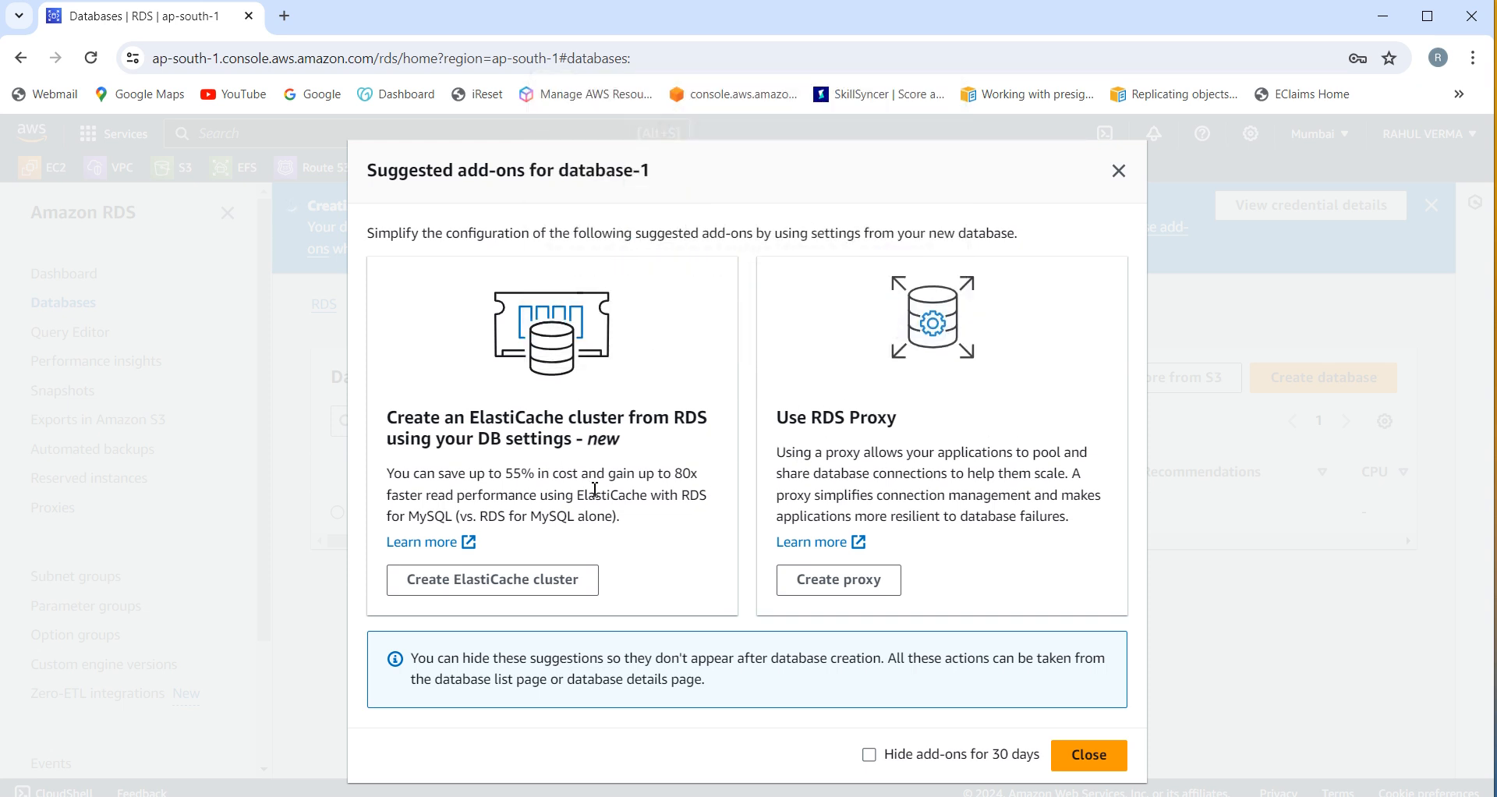
left_click(1121, 765)
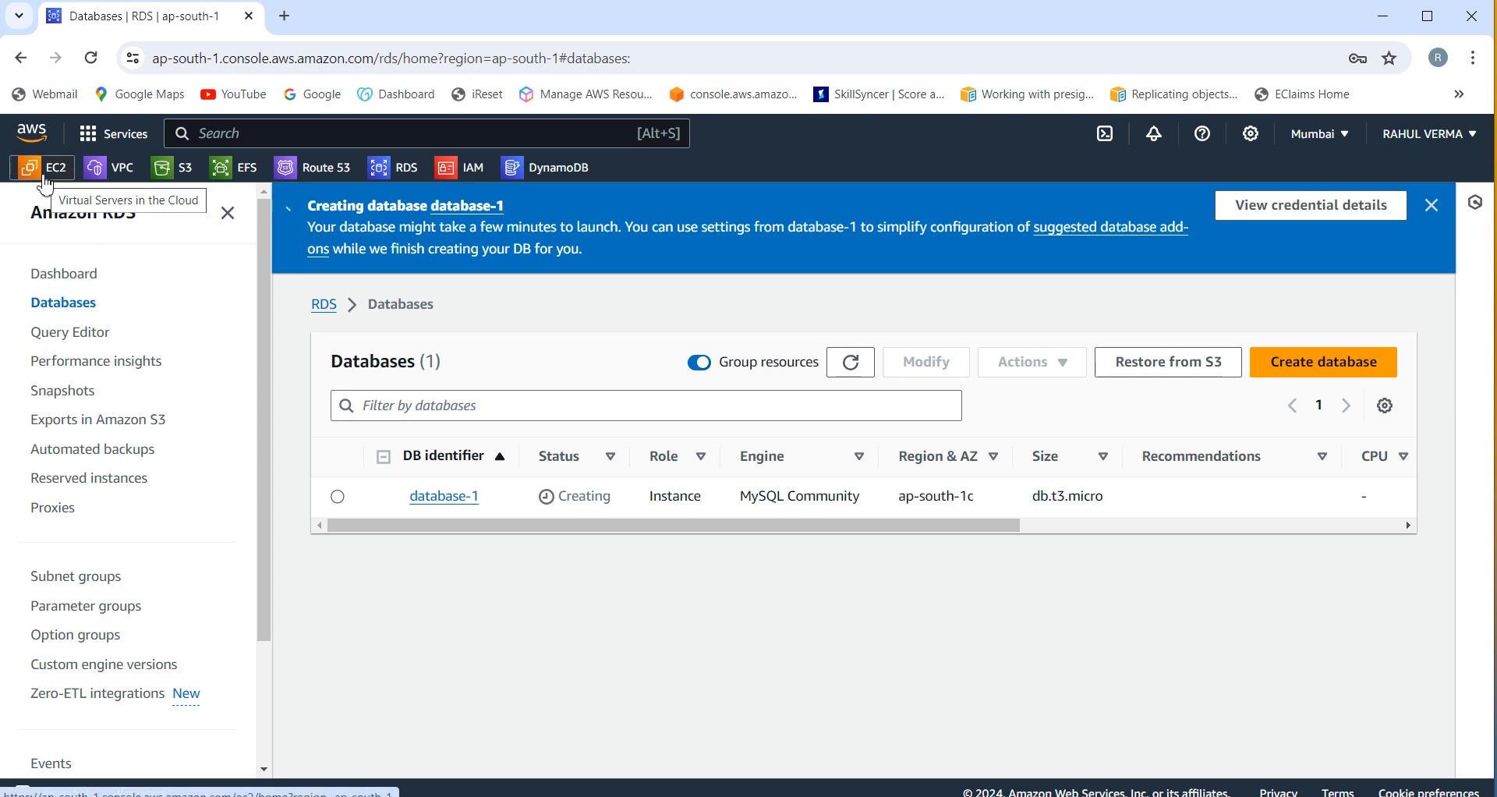
Step: Select the running access-server EC2 instance and choose to connect with an RDP client
left_click(45, 176)
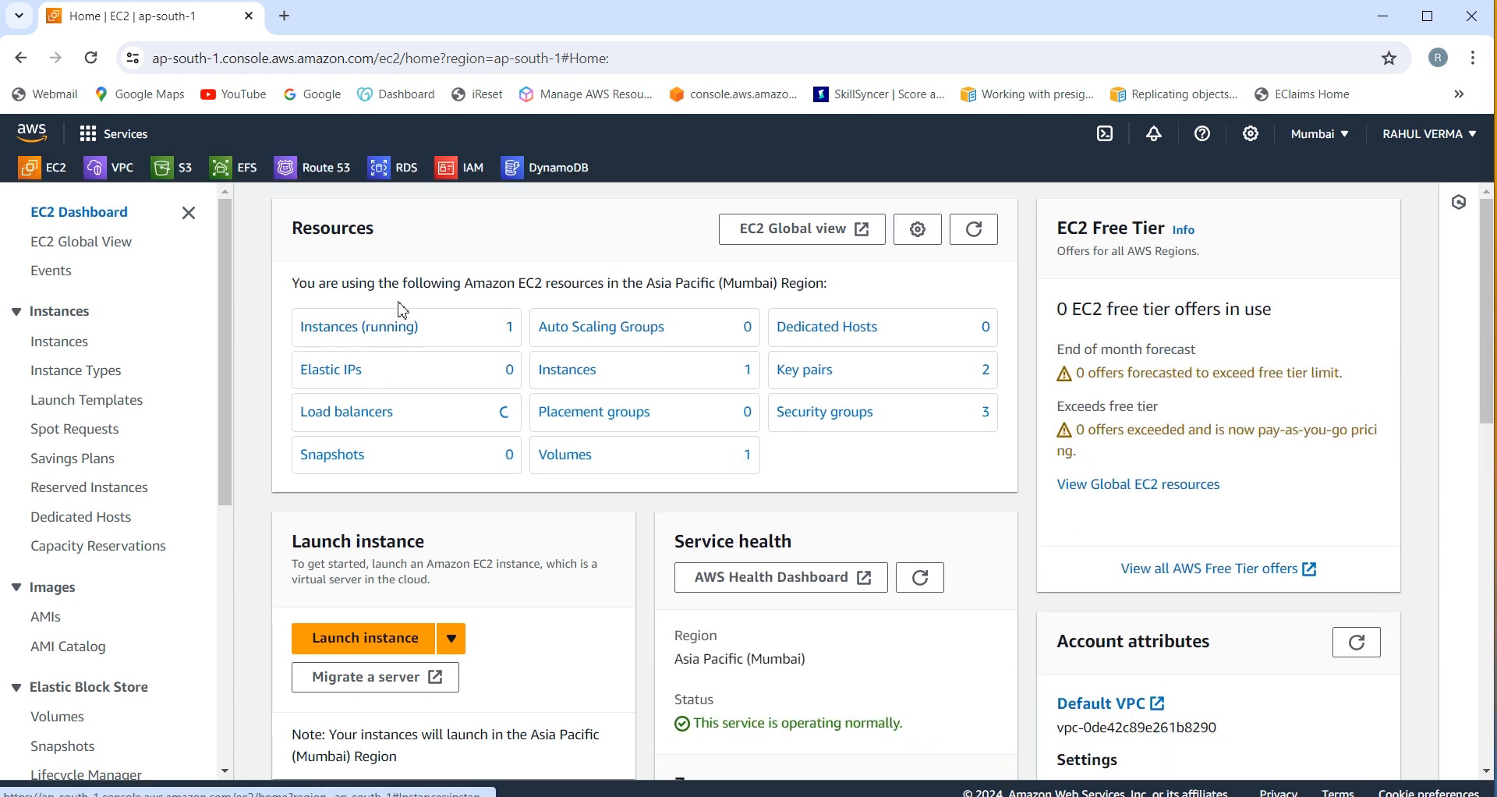
left_click(400, 331)
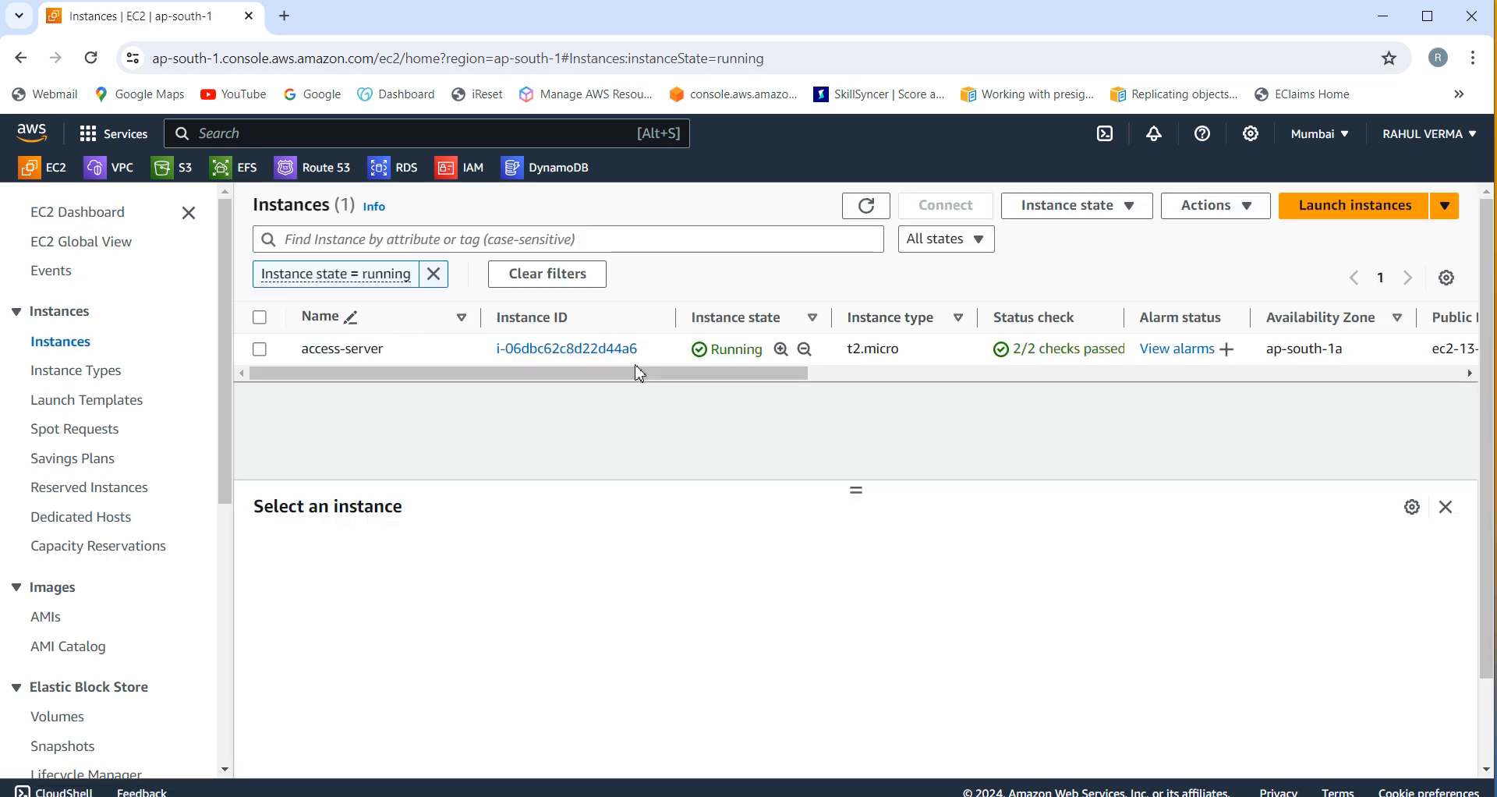
left_click_drag(706, 378, 541, 398)
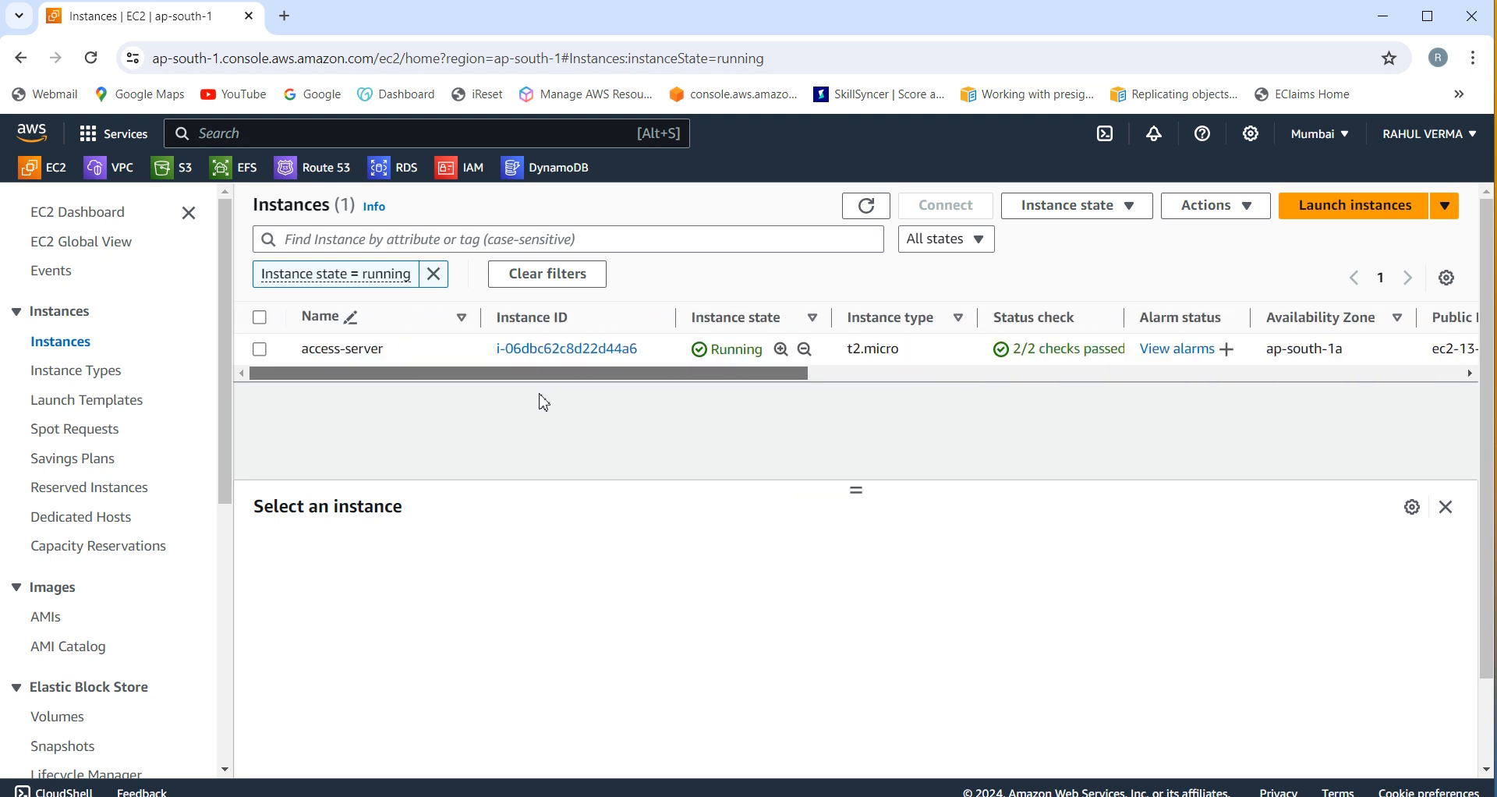
left_click(261, 355)
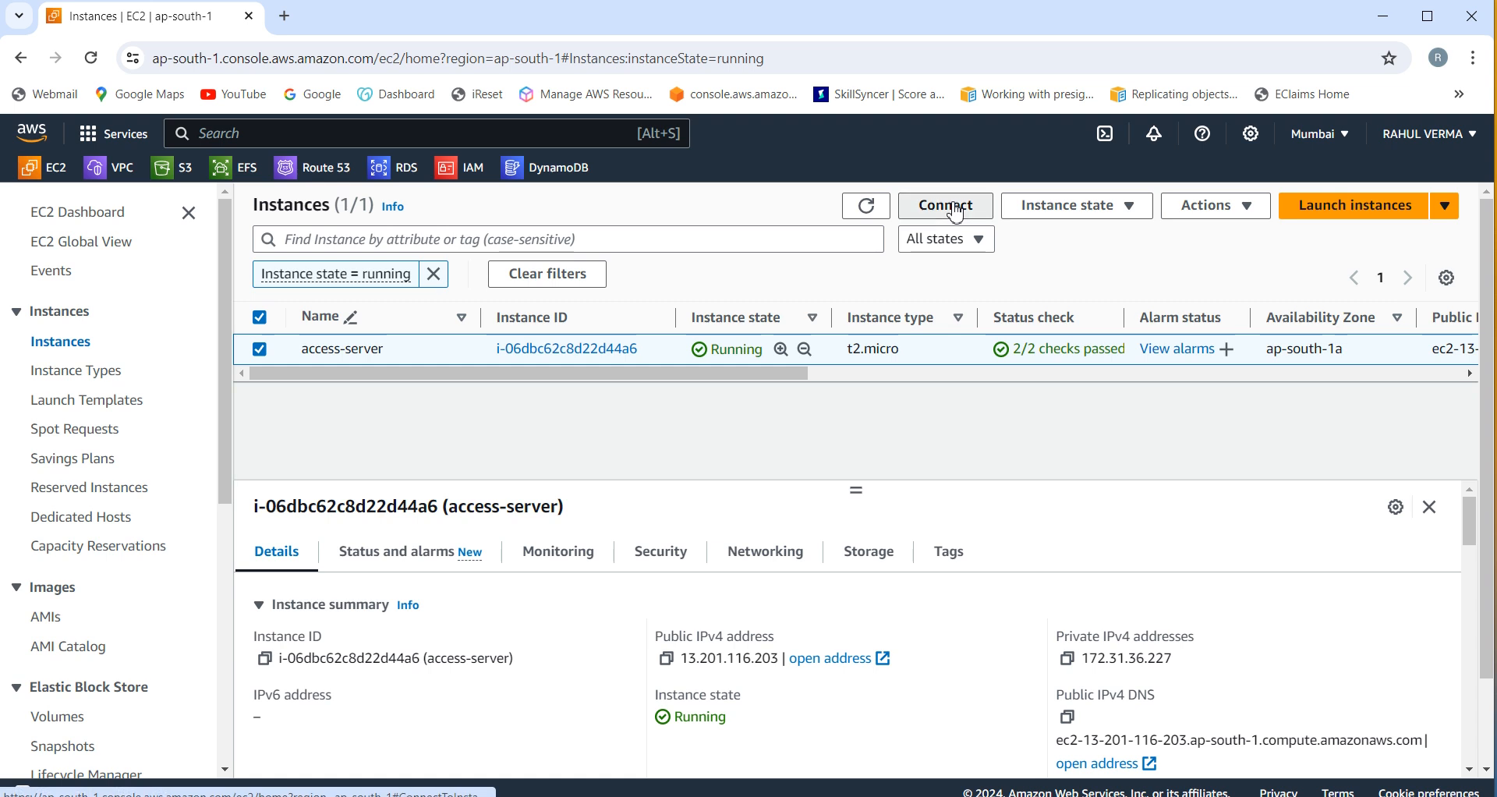
left_click(958, 213)
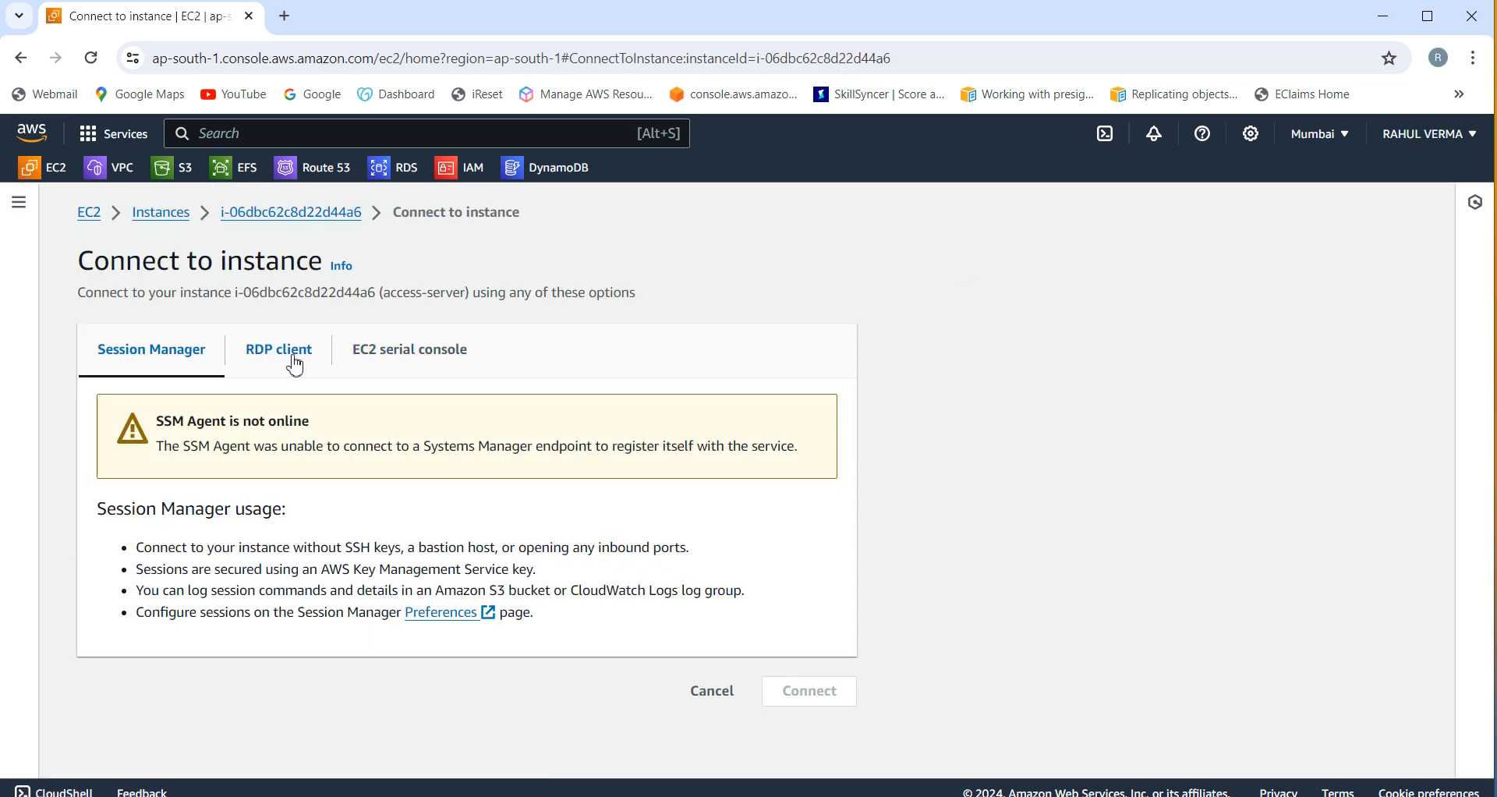
left_click(296, 365)
Step: Decrypt the access-server Administrator password using the accesskey.pem private key
left_click_drag(1490, 515, 1491, 701)
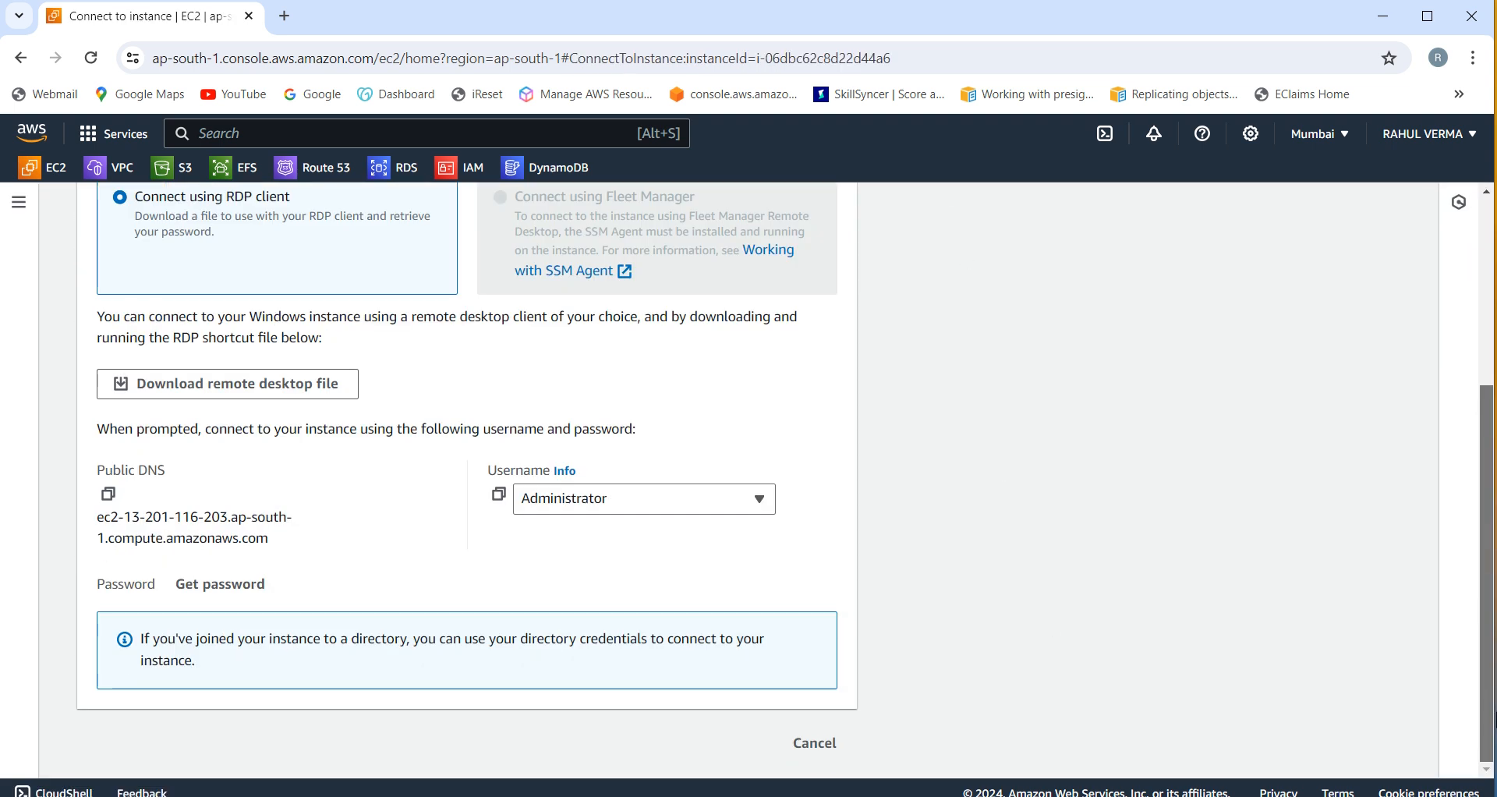
left_click(242, 599)
left_click(205, 536)
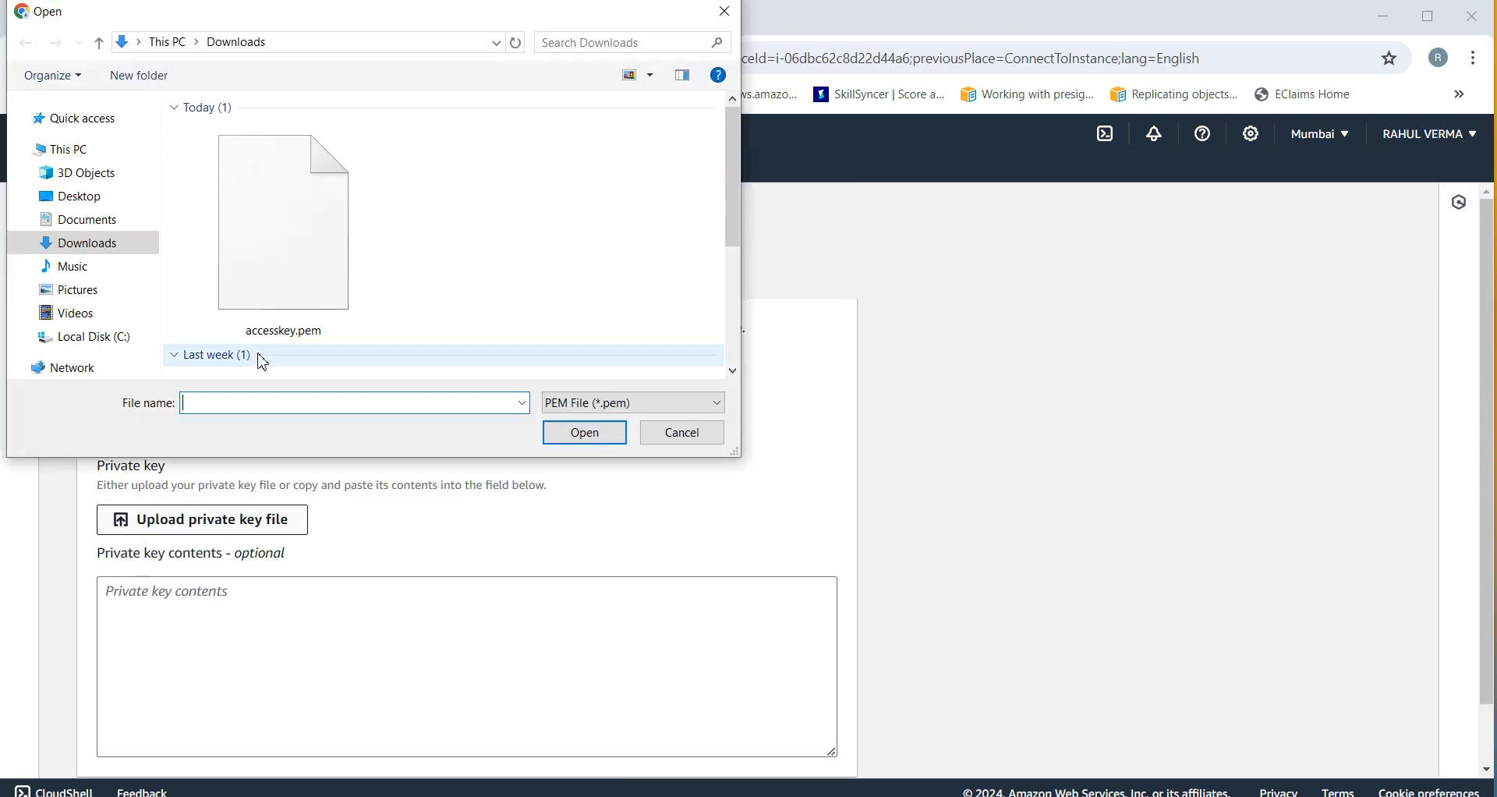
left_click(257, 267)
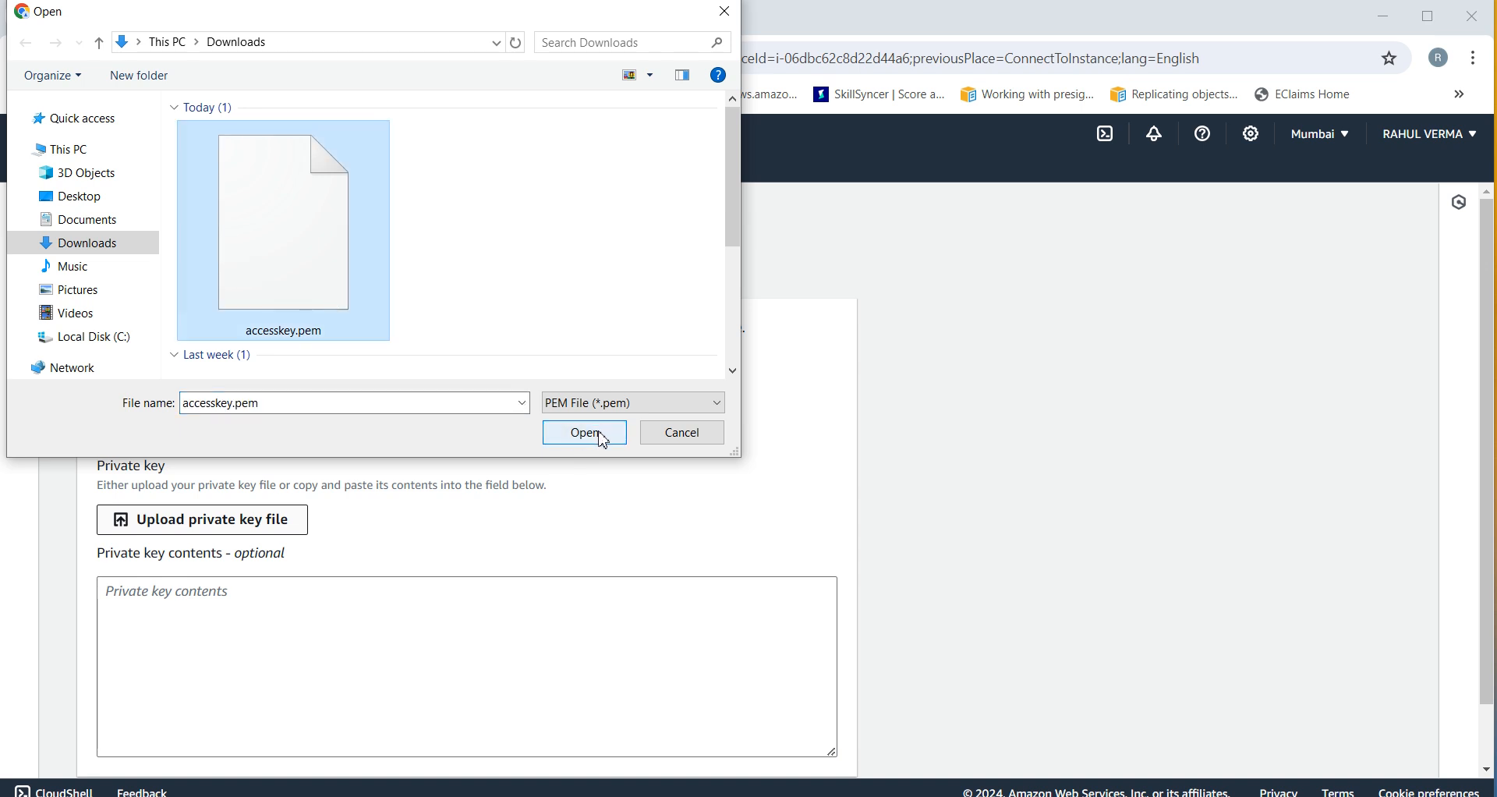
left_click(587, 437)
scroll(1492, 729, "down", 2)
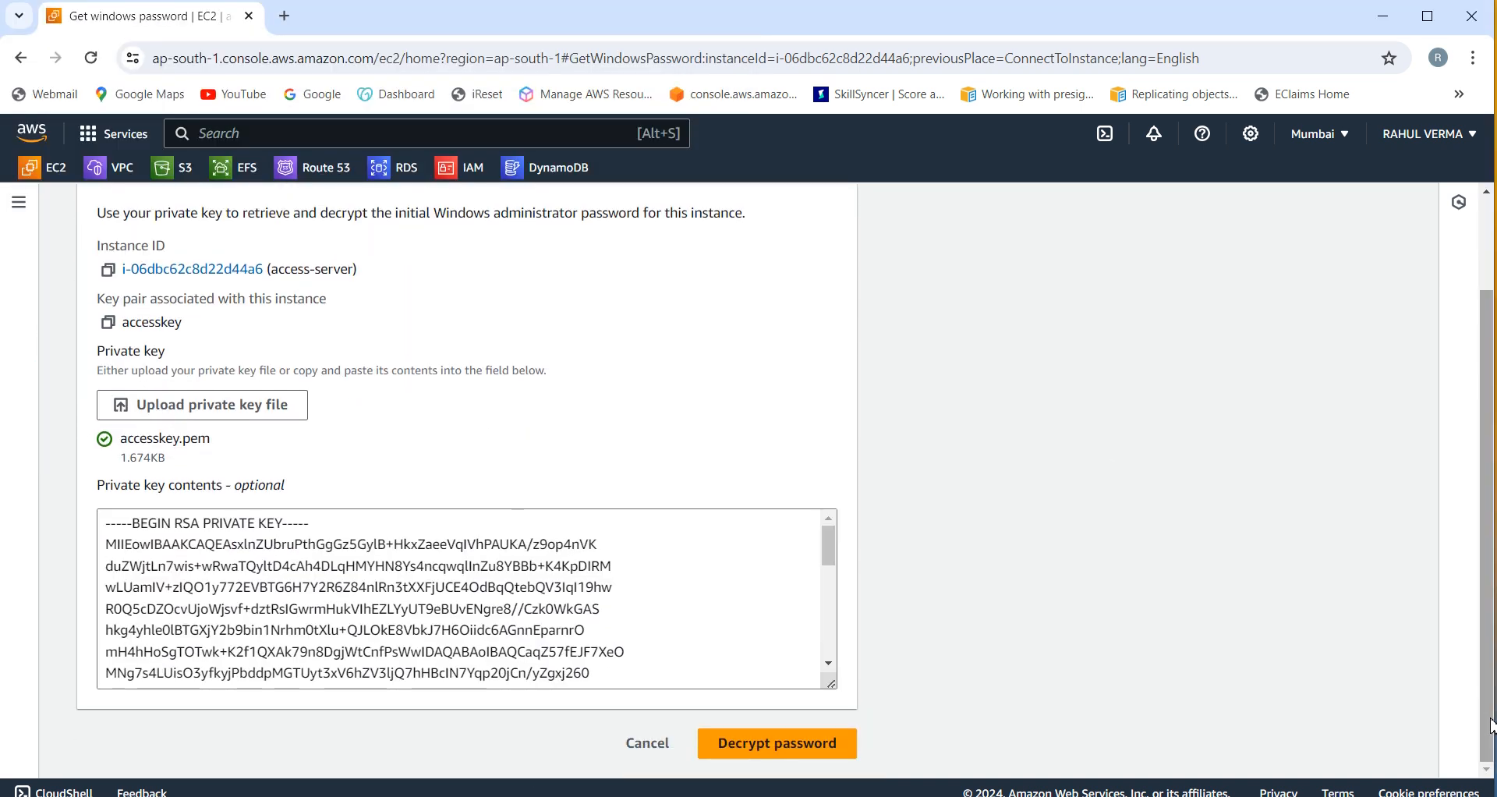
left_click(764, 749)
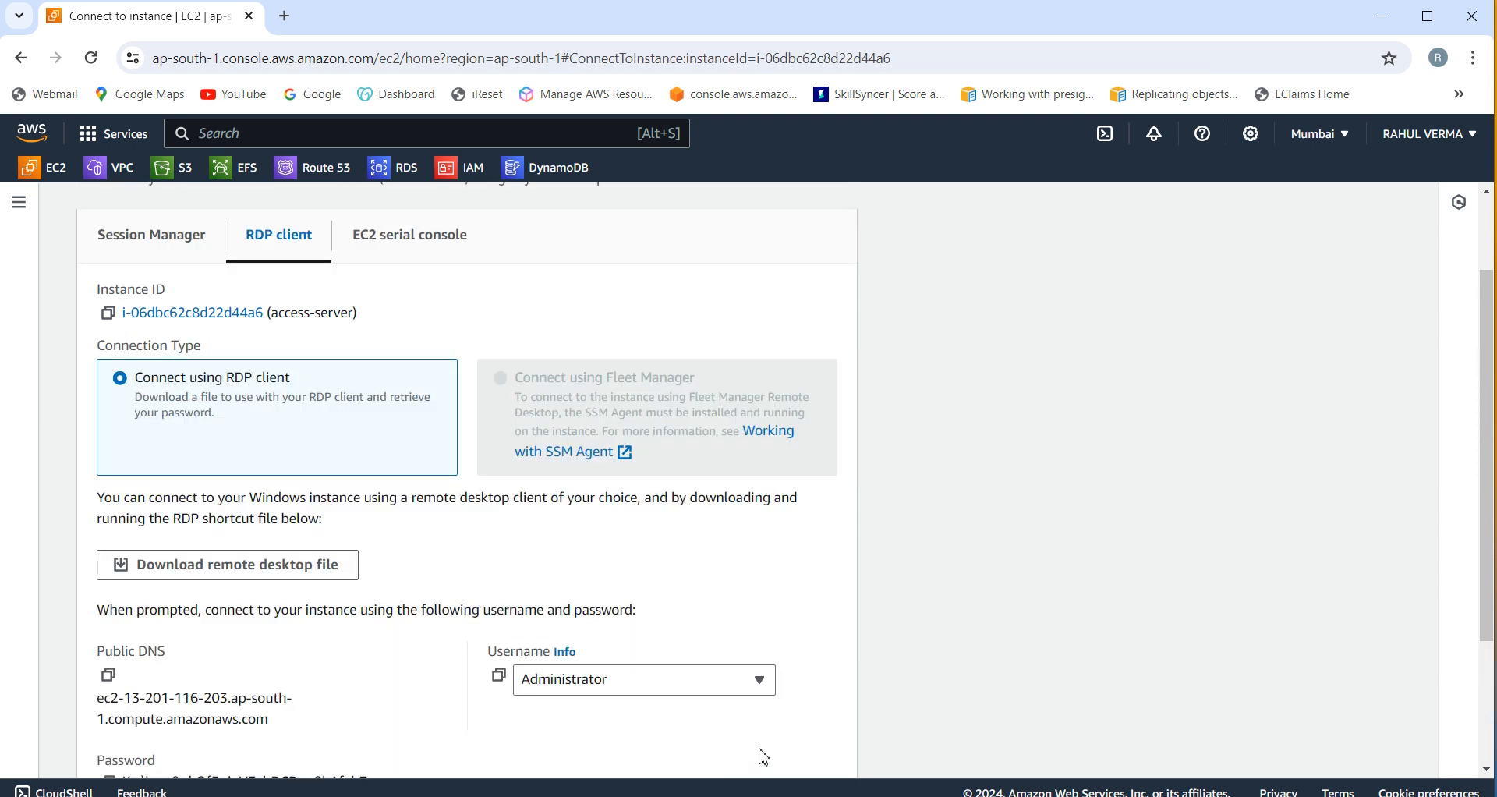
Step: Copy the decrypted password, then download and open the access-server RDP file
scroll(1493, 721, "down", 3)
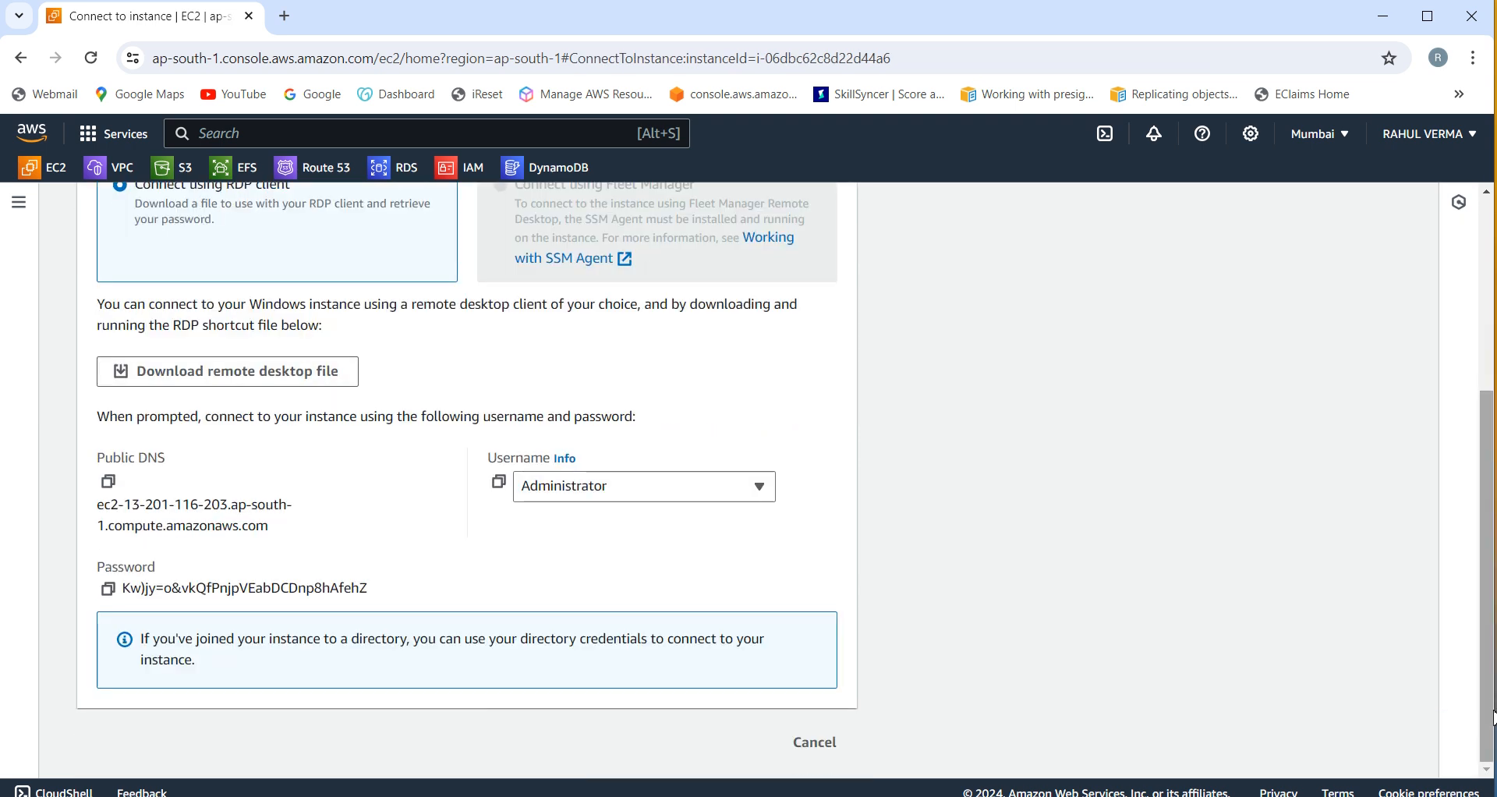
left_click(108, 591)
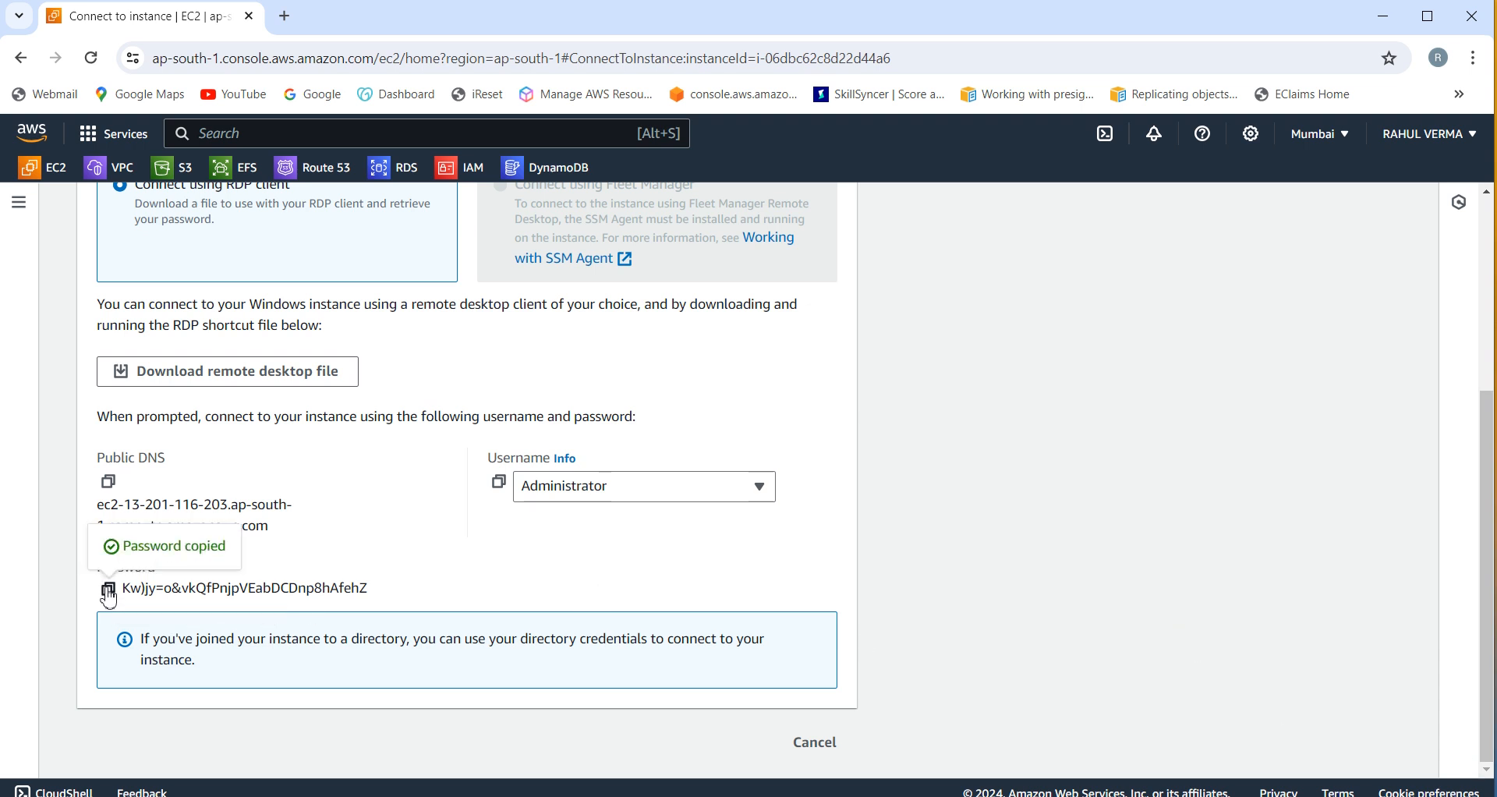
left_click(297, 382)
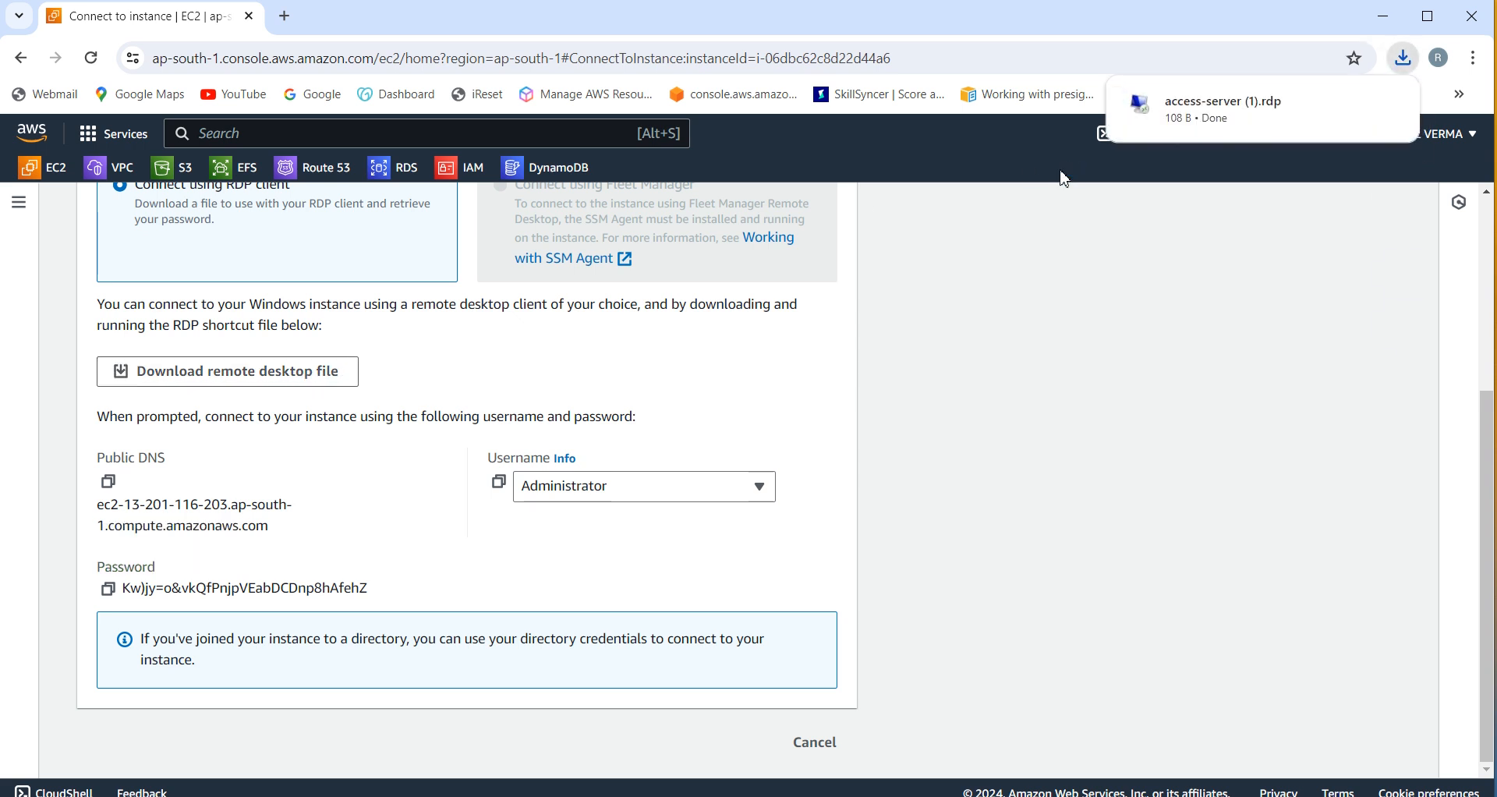
left_click(1247, 109)
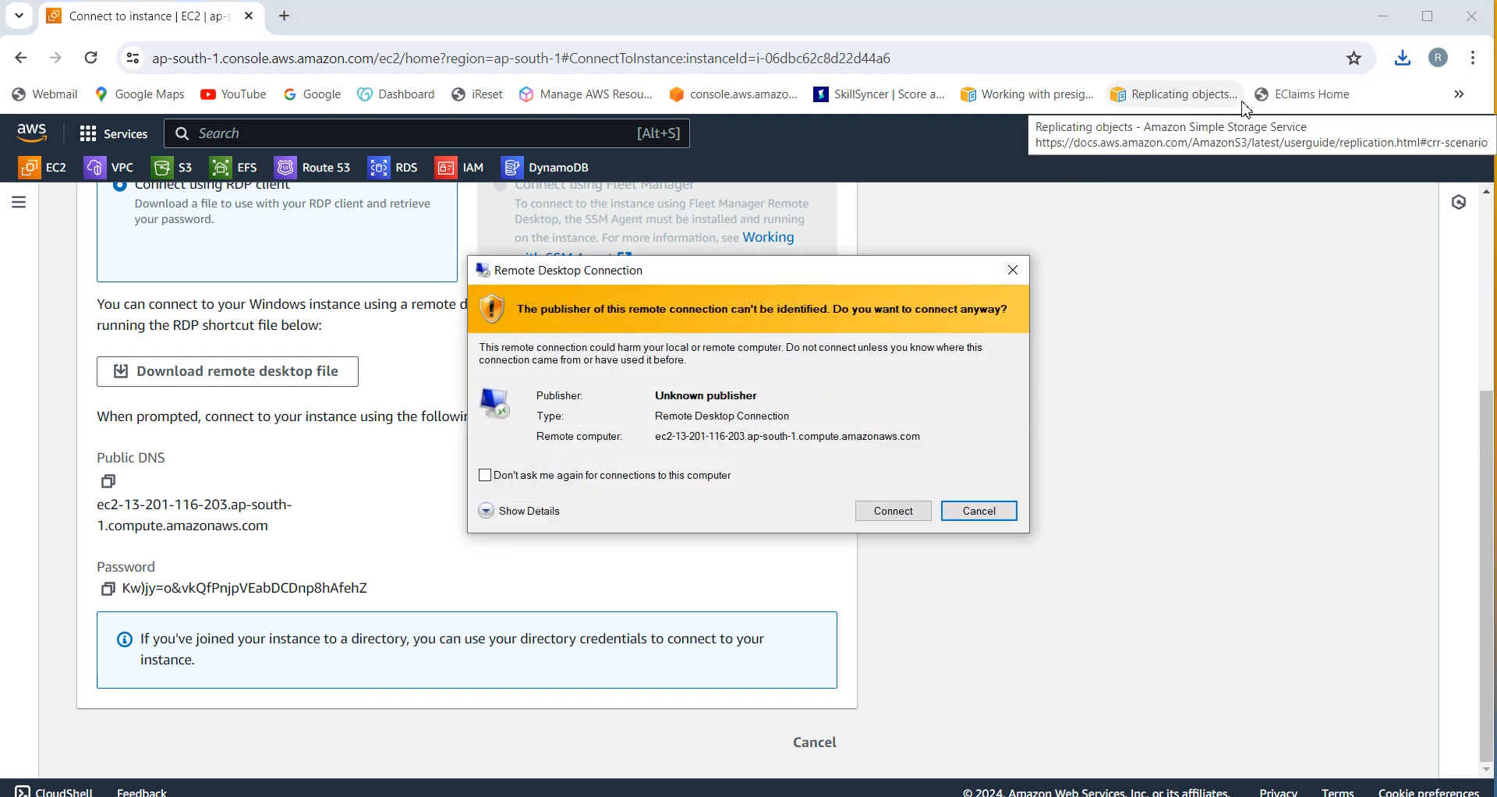
Step: Connect despite the publisher warning, paste the Administrator password, and accept the certificate
left_click(893, 511)
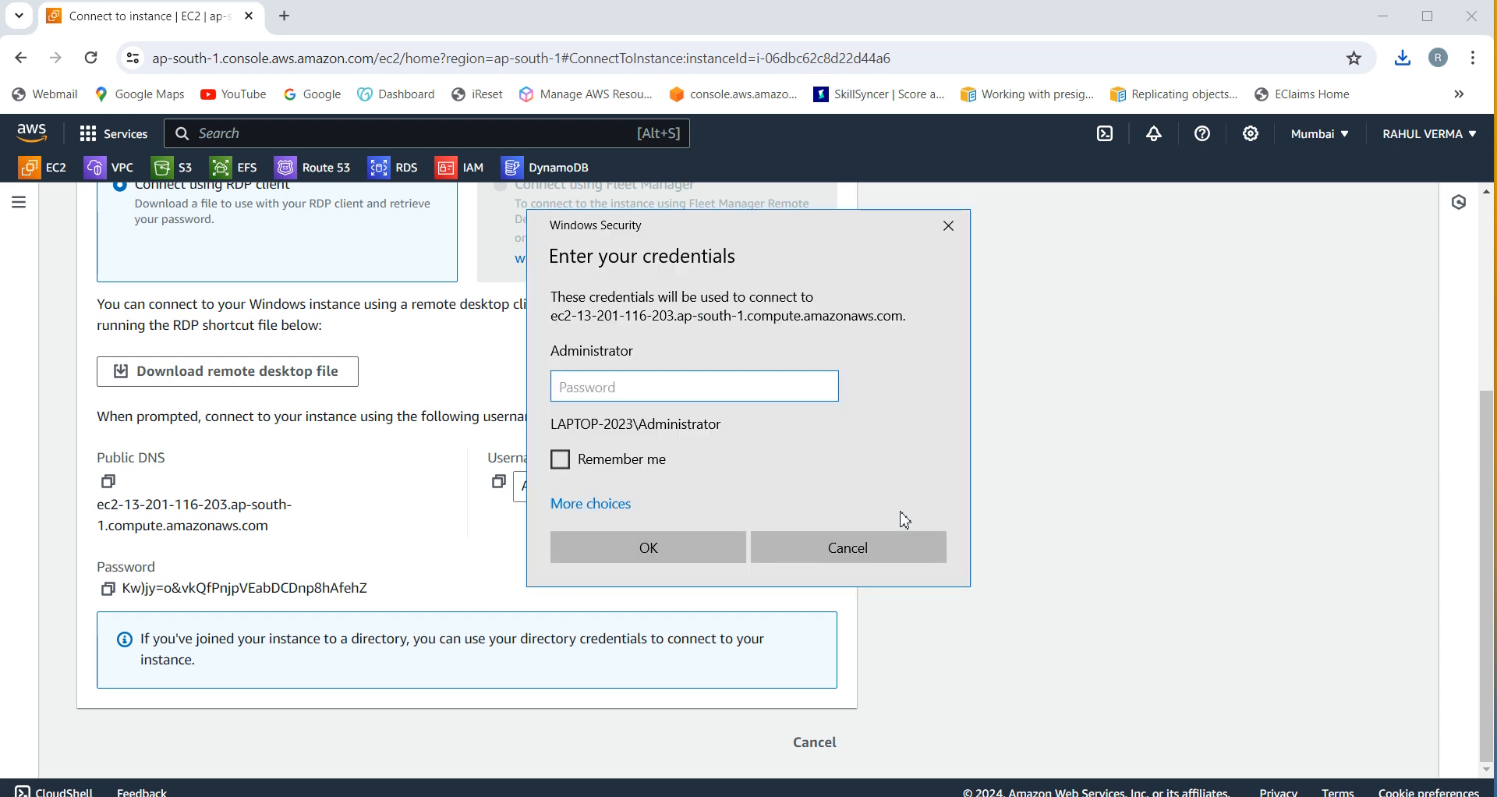
key("ctrl+v")
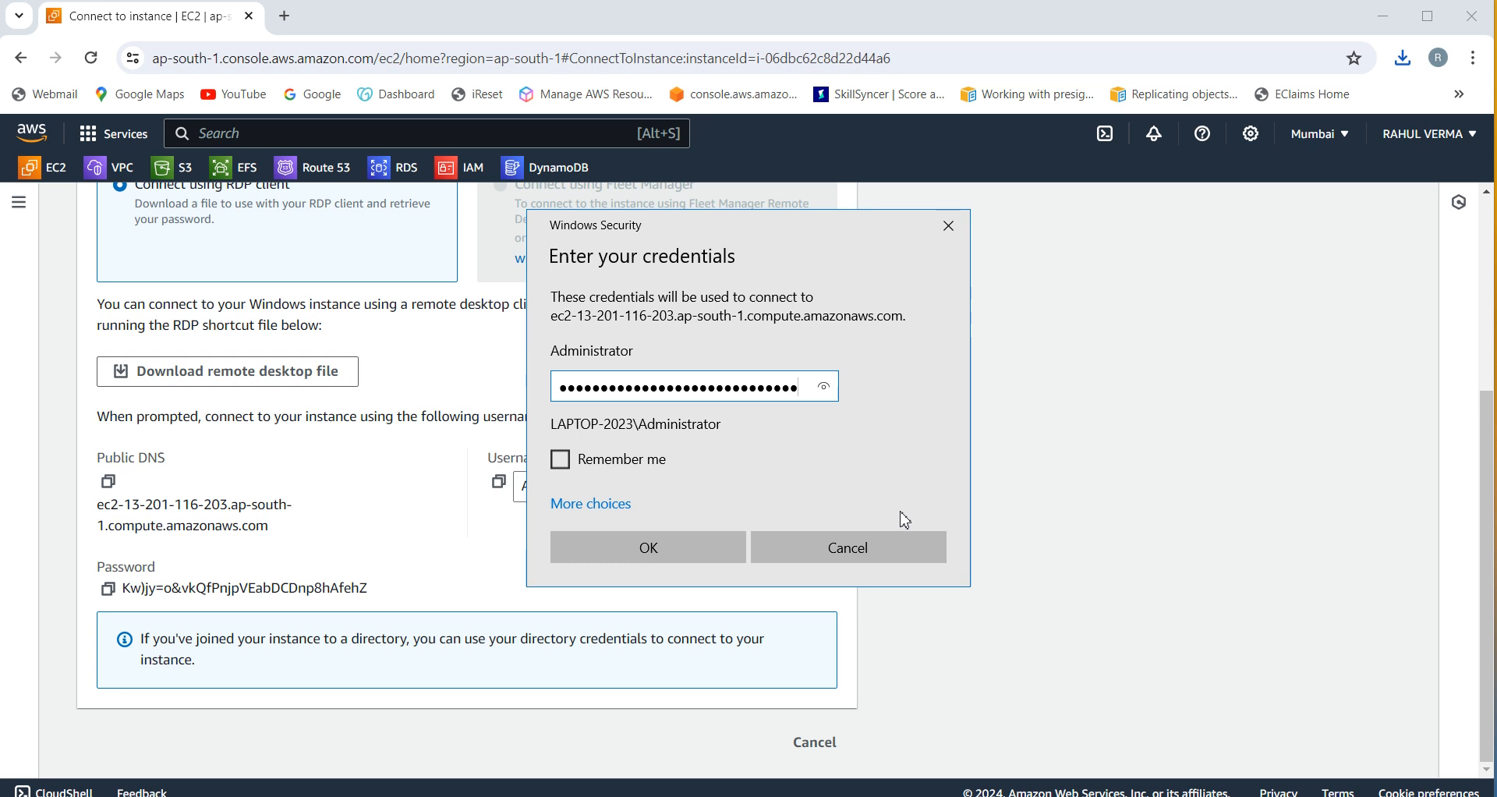
key("Return")
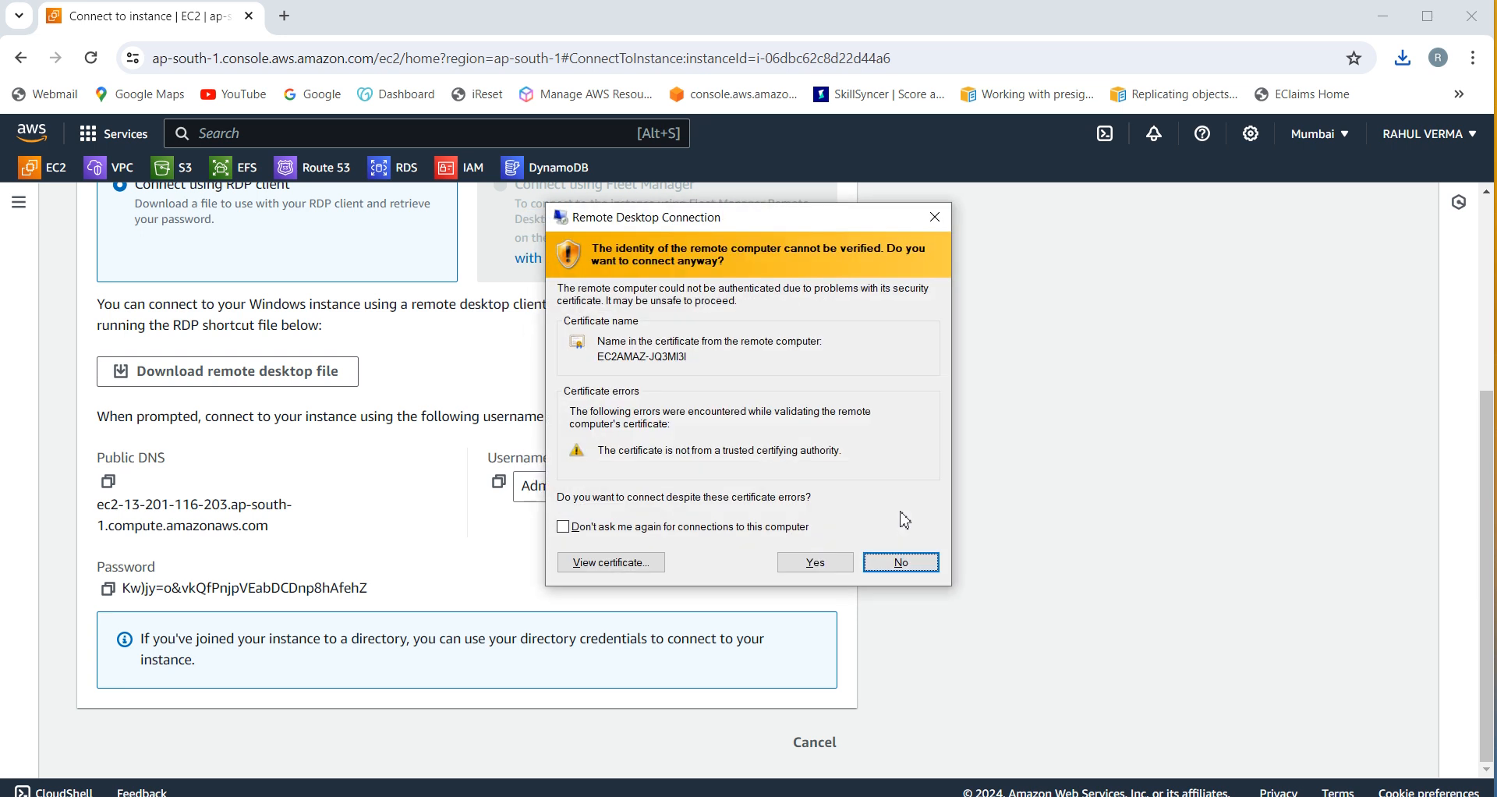
left_click(842, 564)
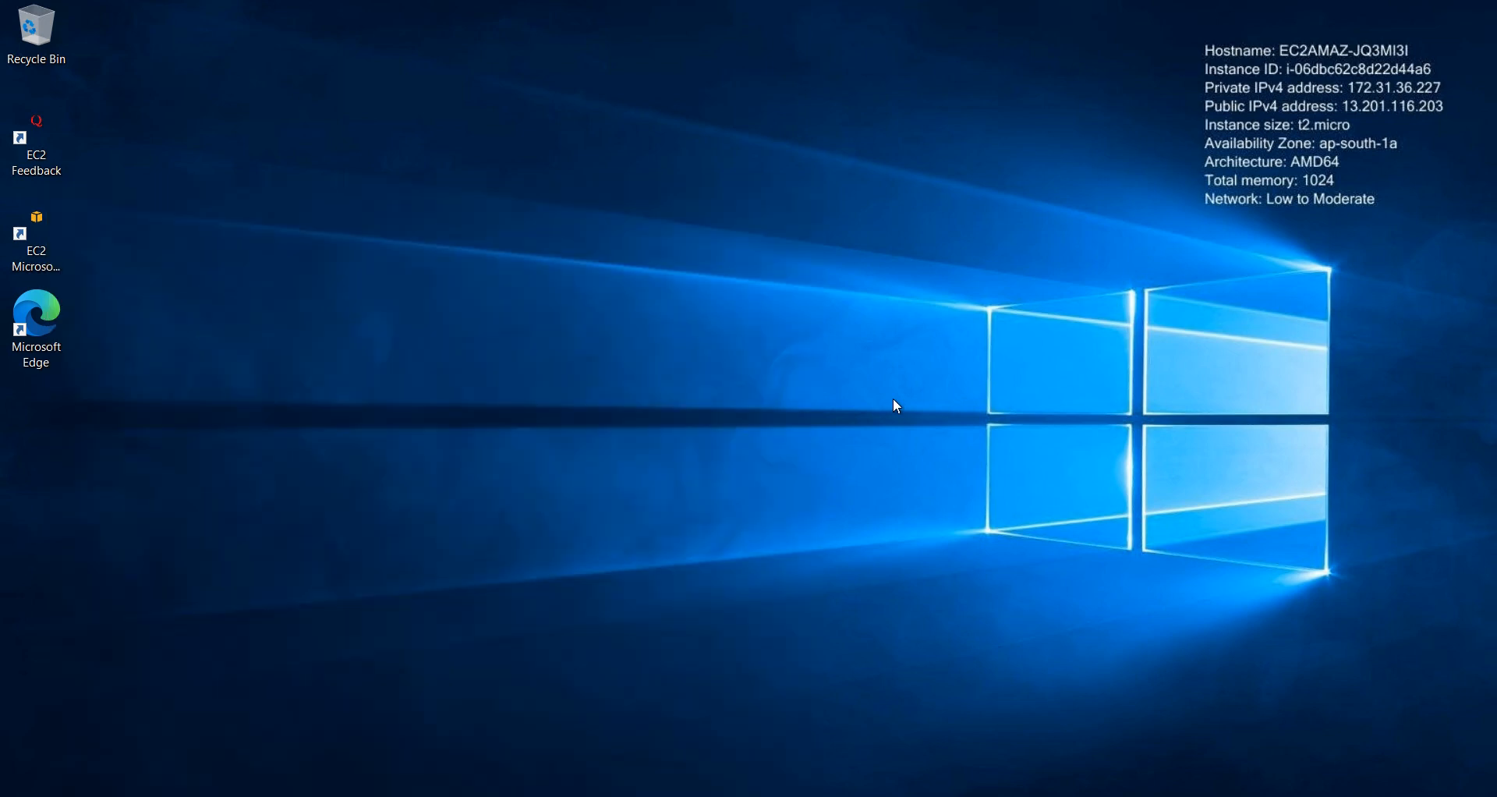
left_click(18, 796)
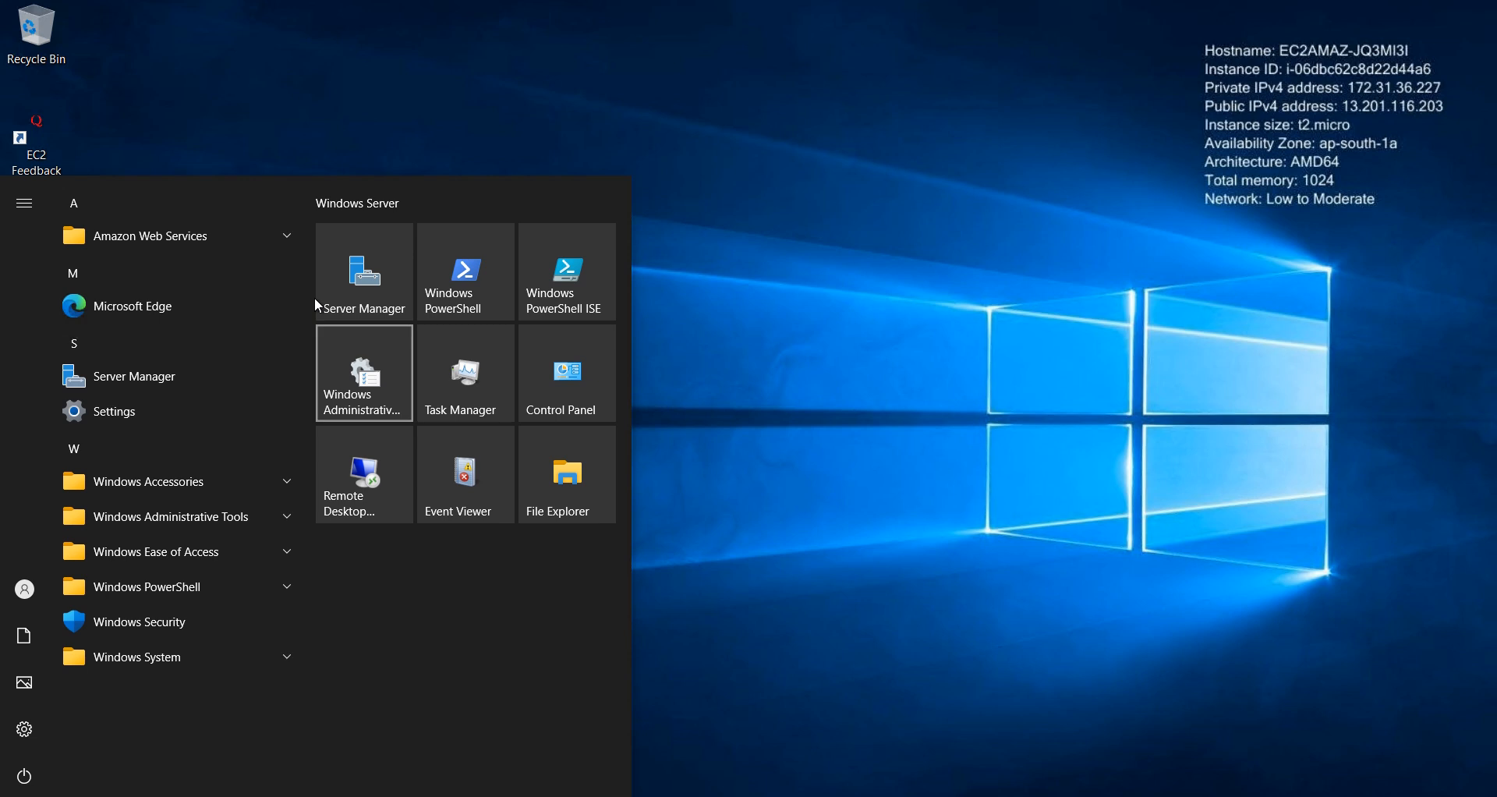
left_click(366, 293)
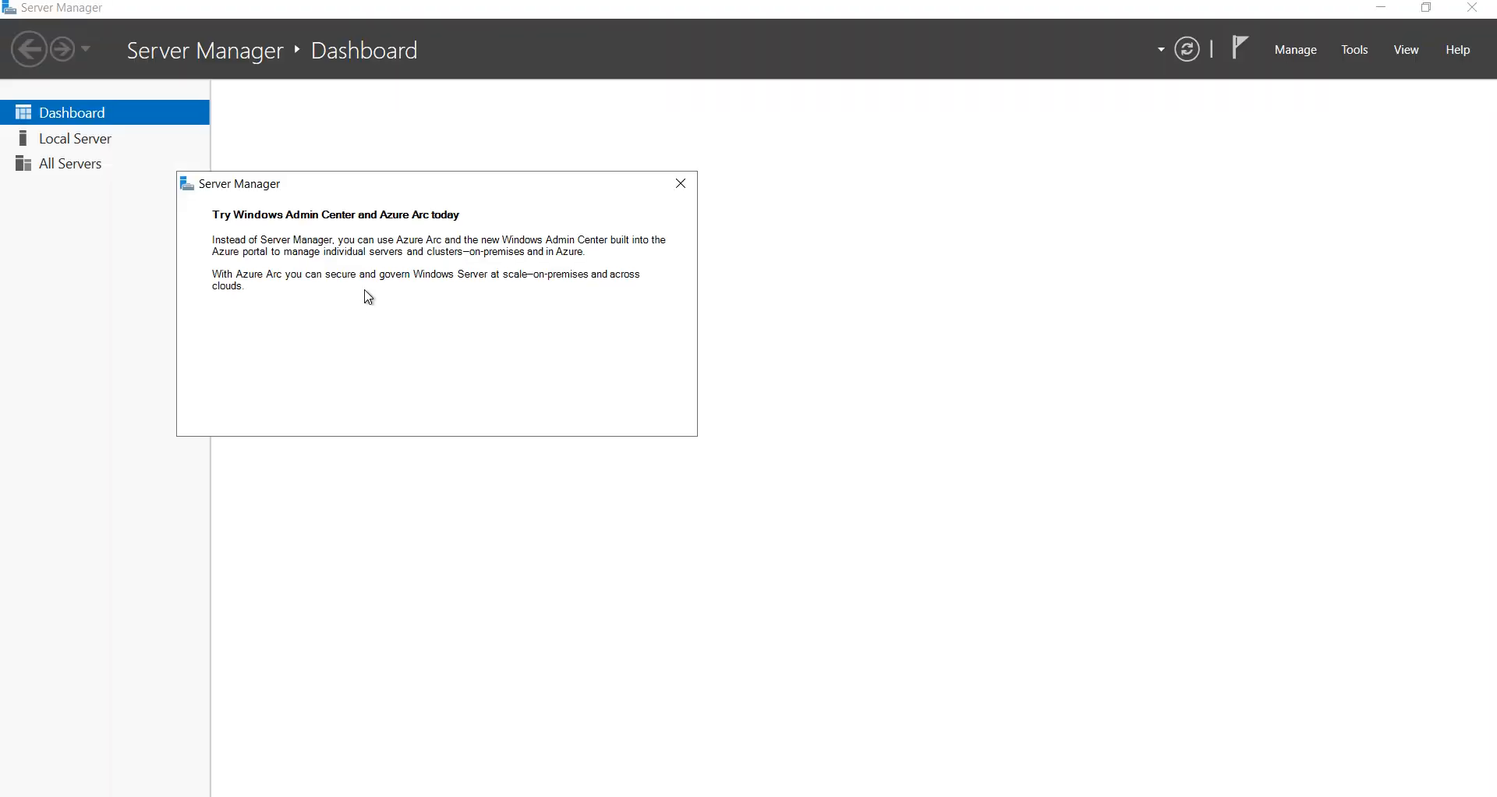
left_click(682, 187)
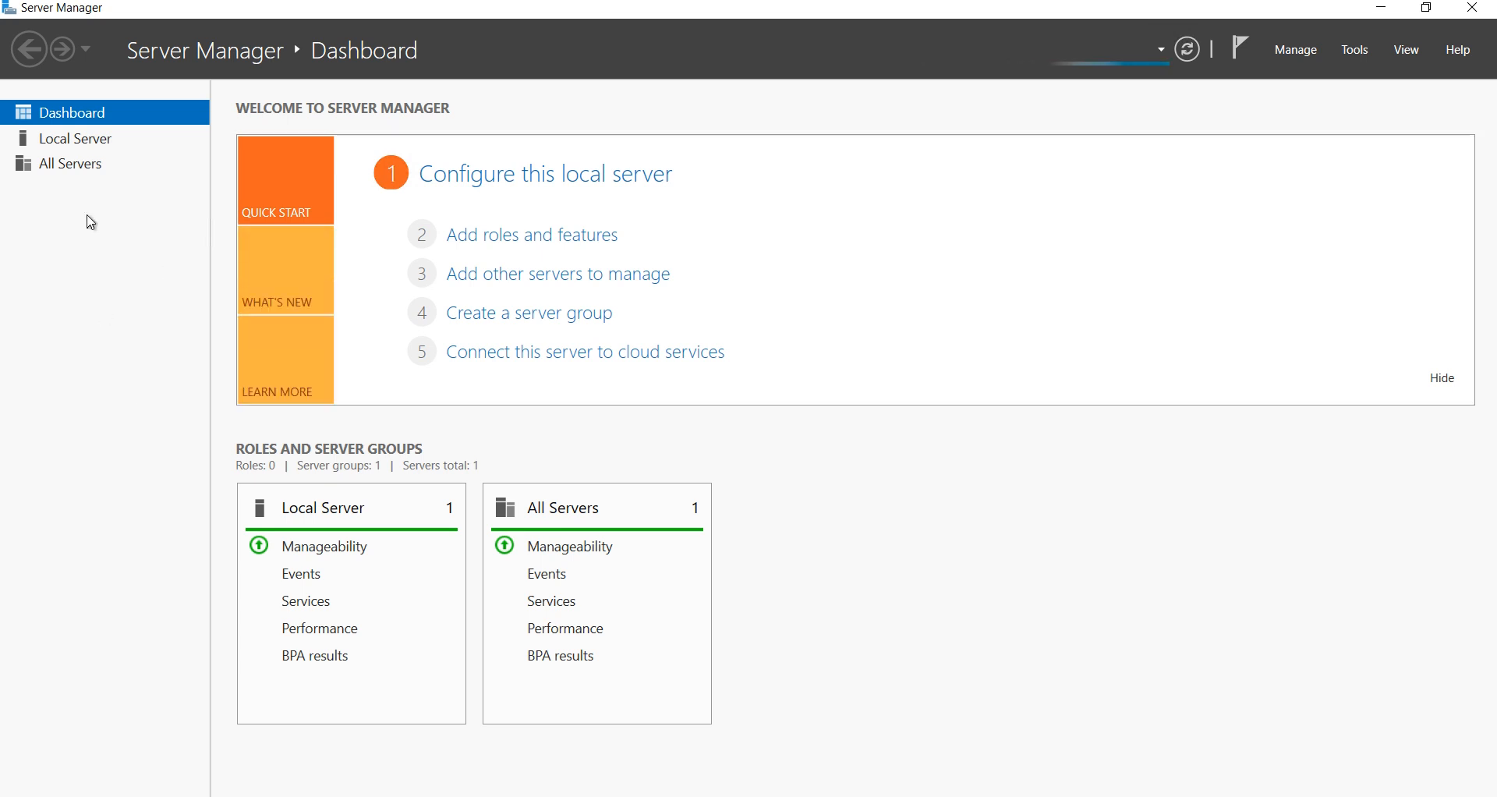
left_click(86, 141)
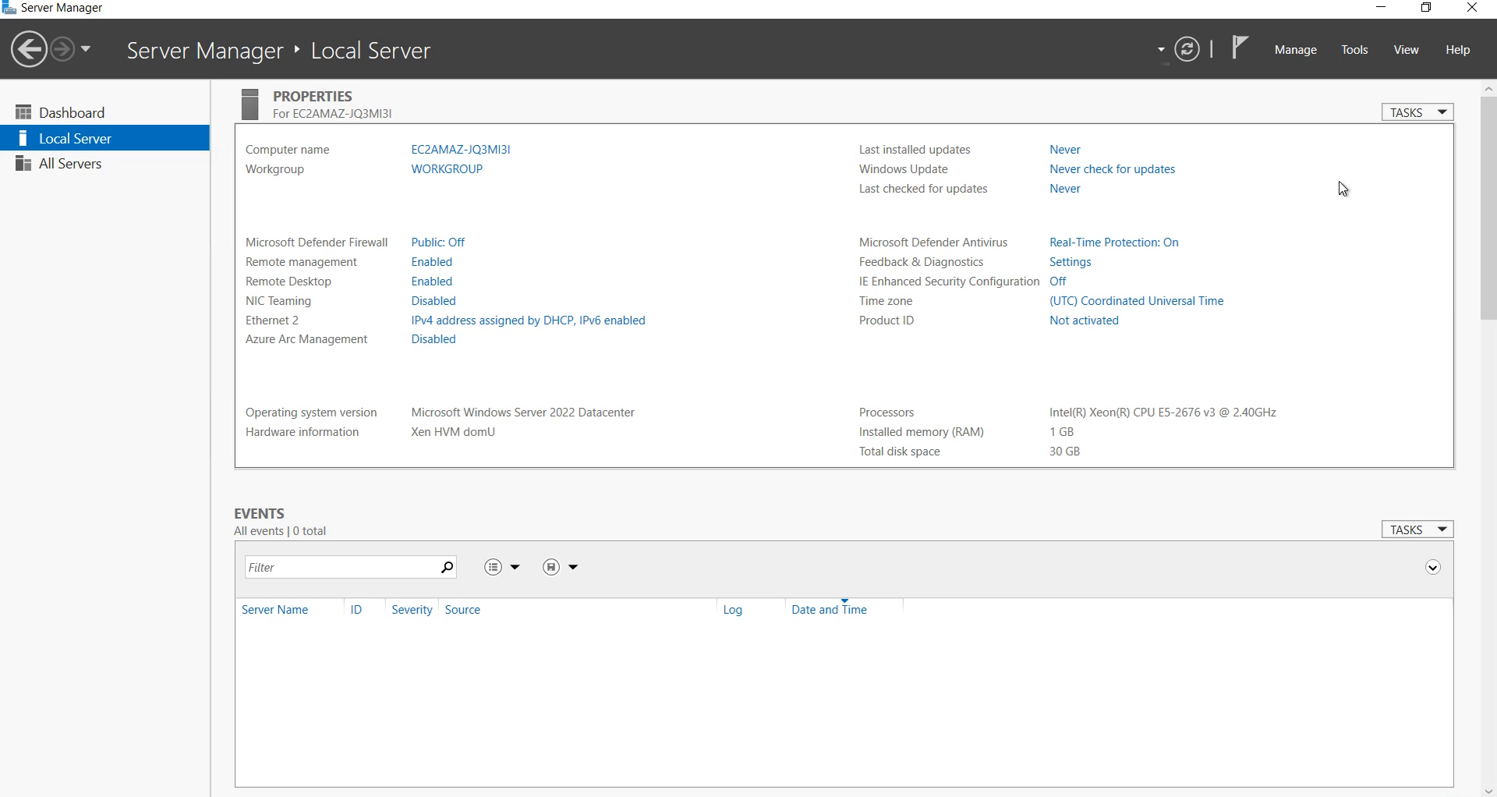
left_click(1473, 11)
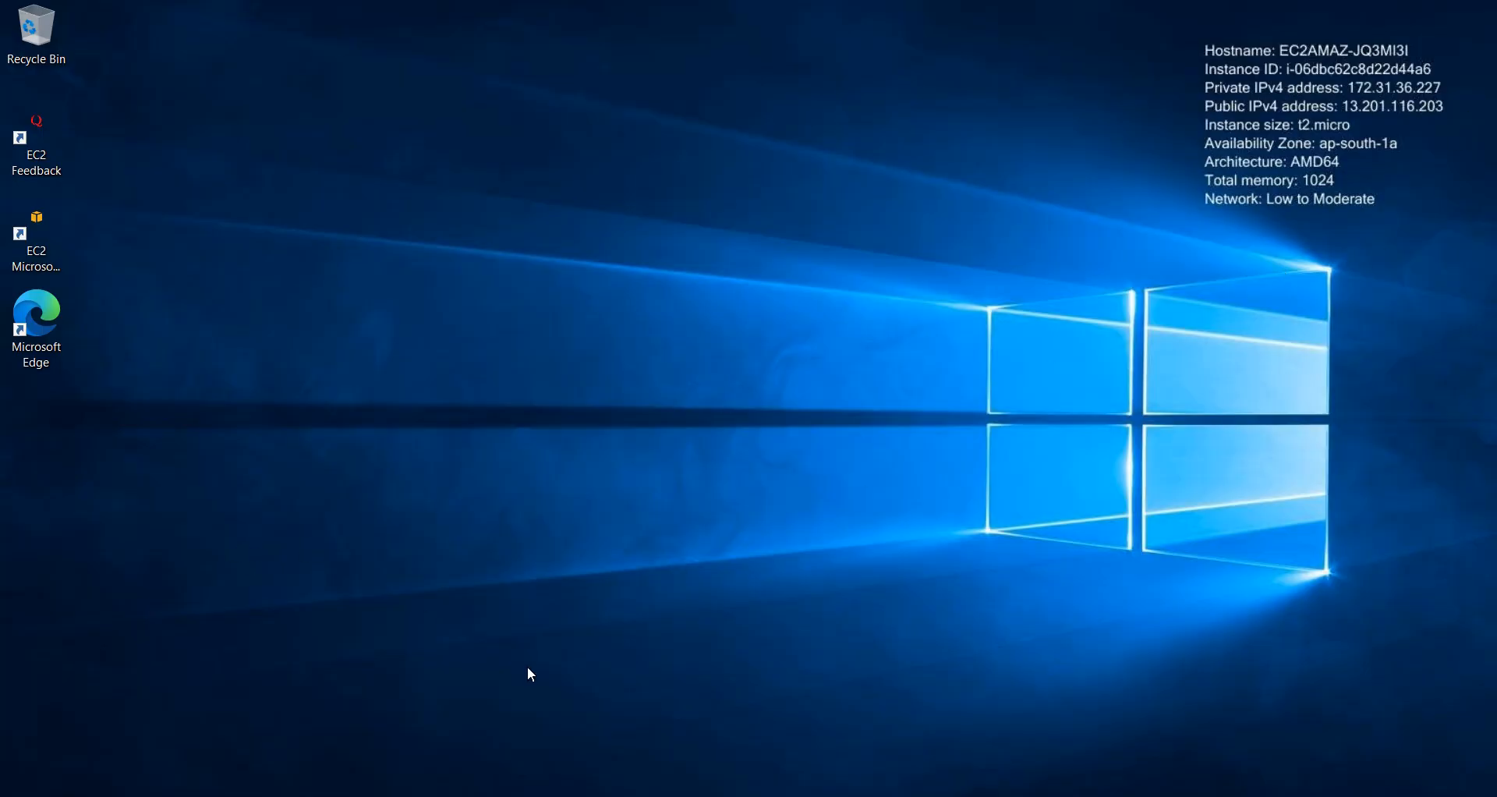
Step: Launch Edge on the server and search for 'mysql workbench 8.0 ce download'
double_click(43, 325)
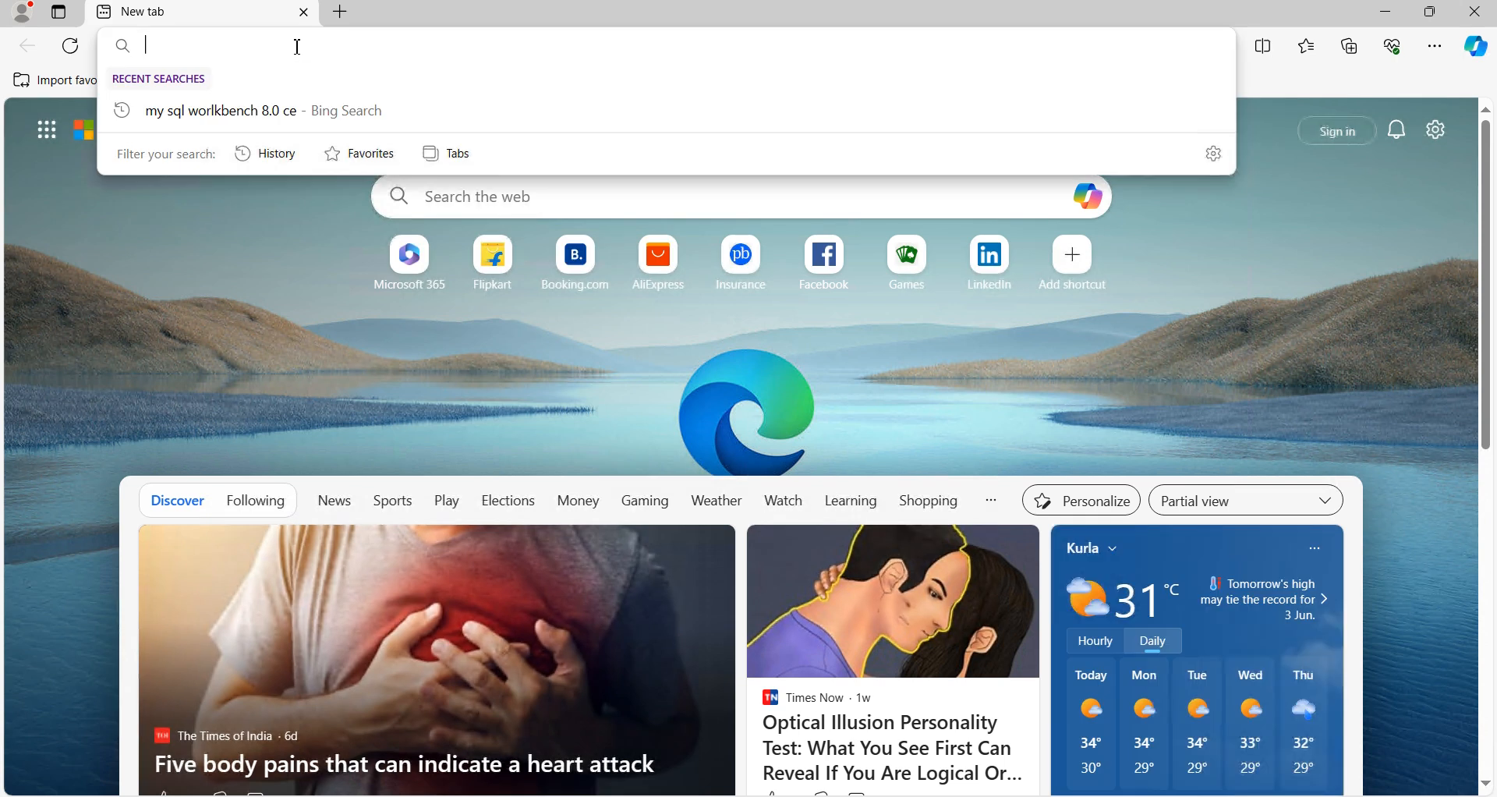
type("my")
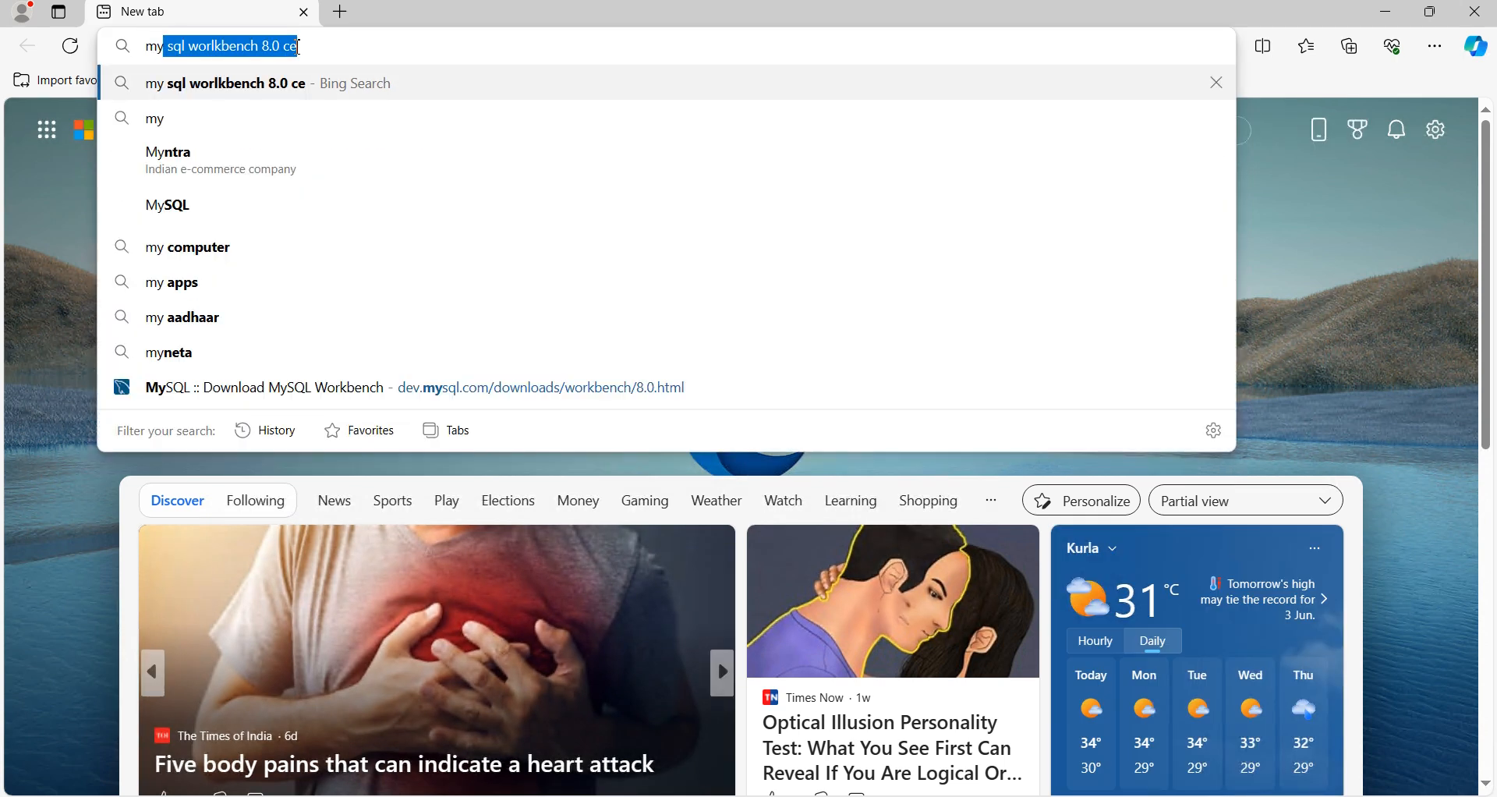
type("s")
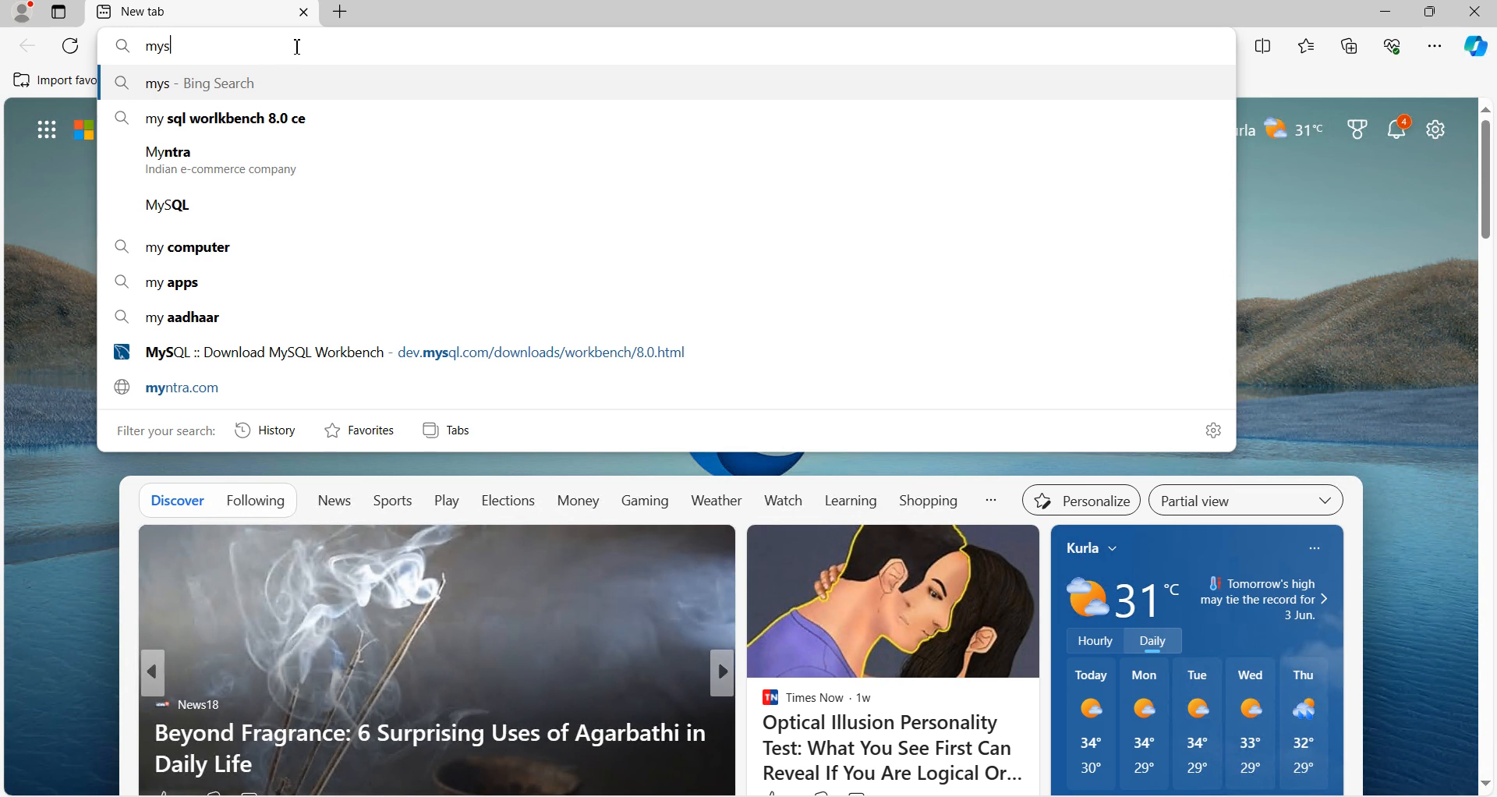
key("Down")
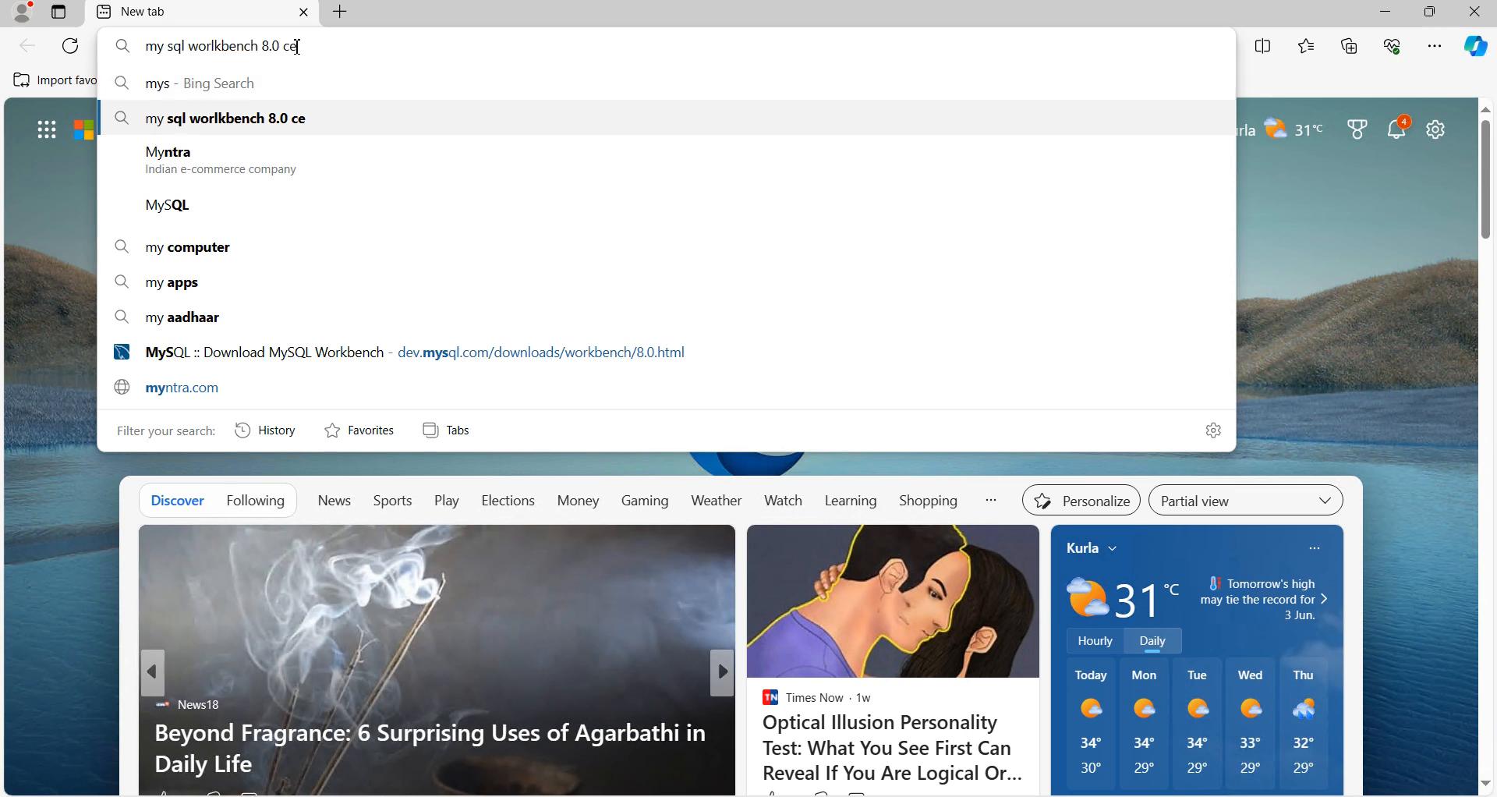
type("q")
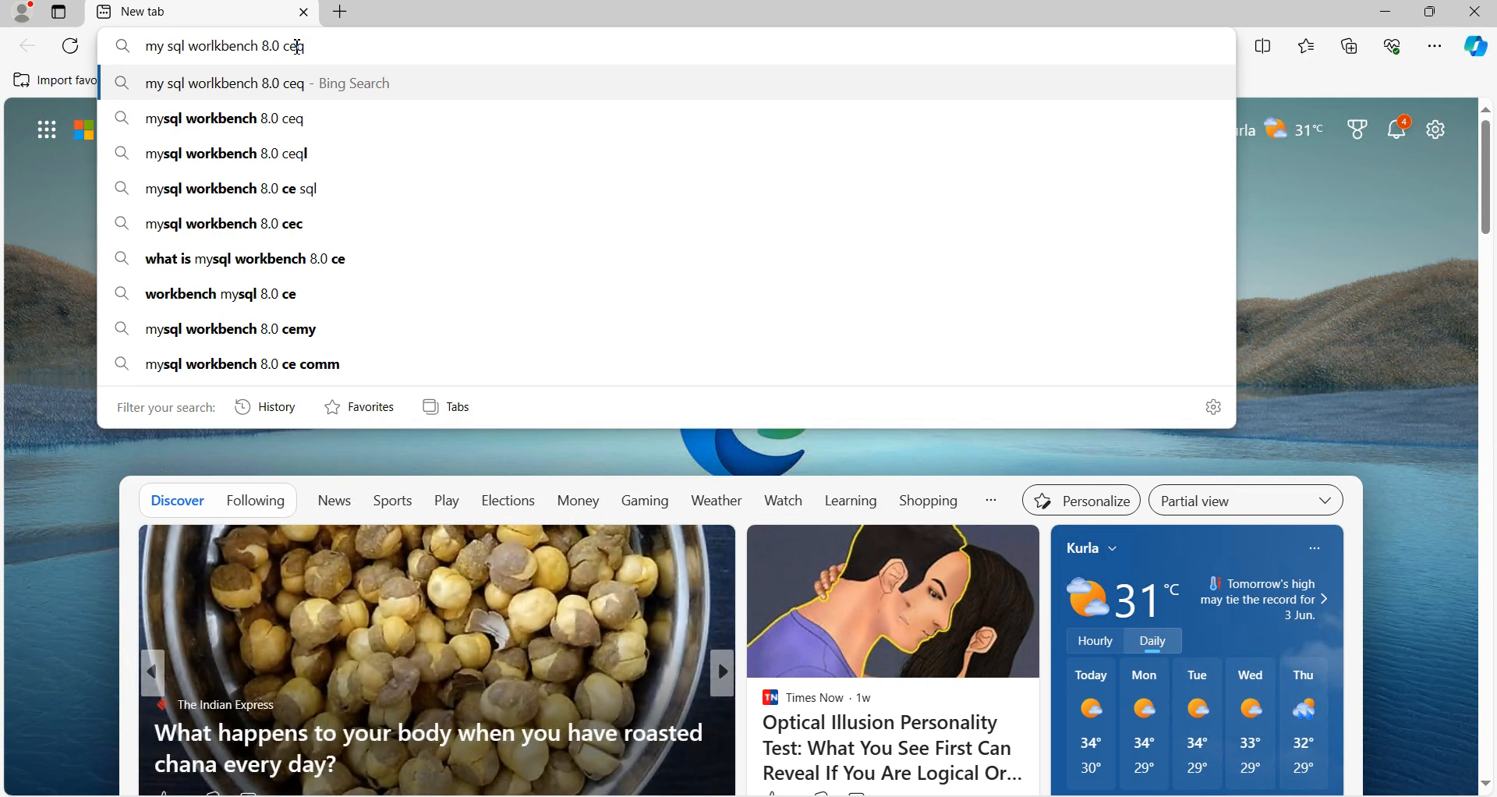
key("BackSpace")
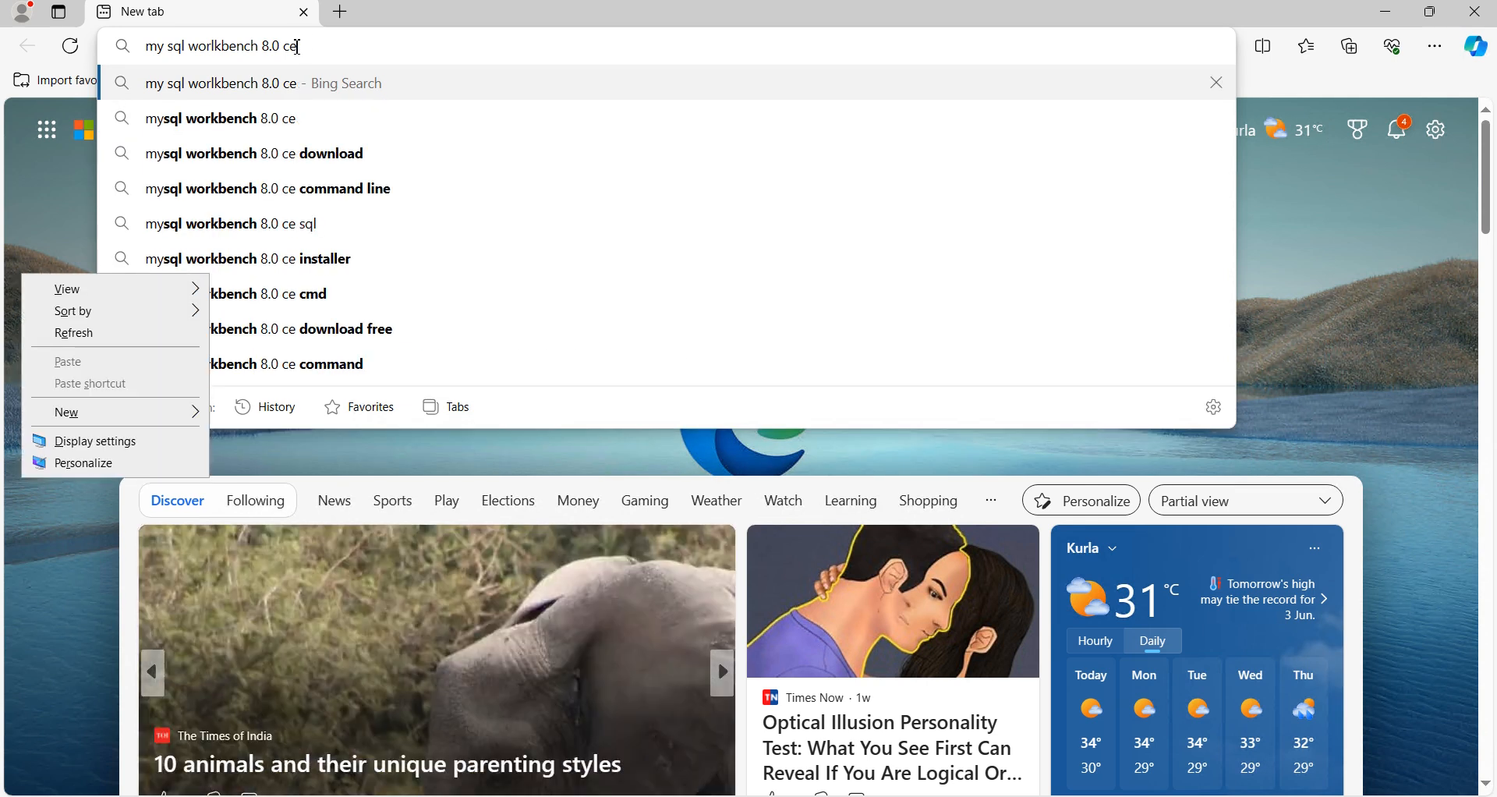
left_click(310, 161)
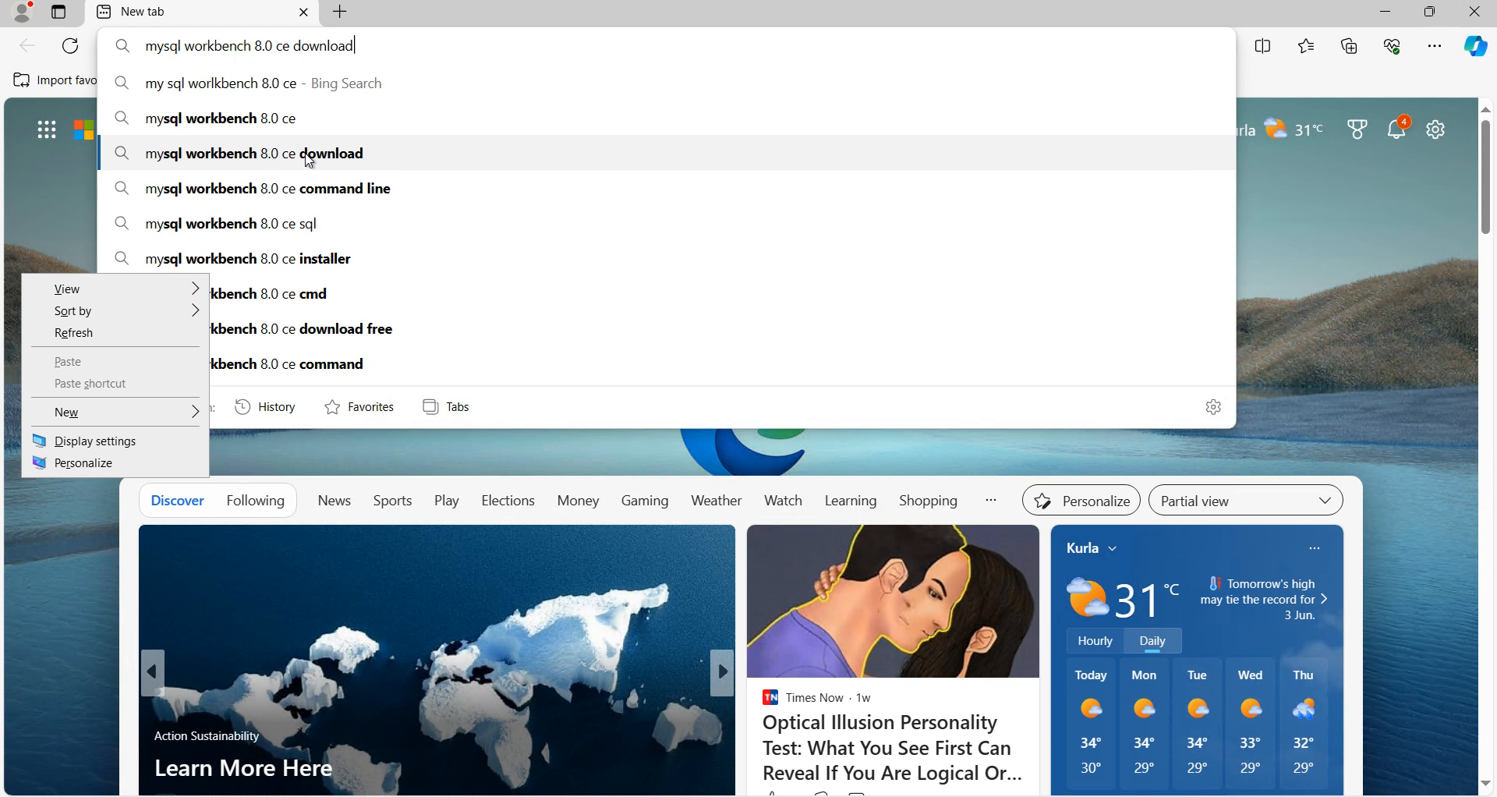
left_click(310, 161)
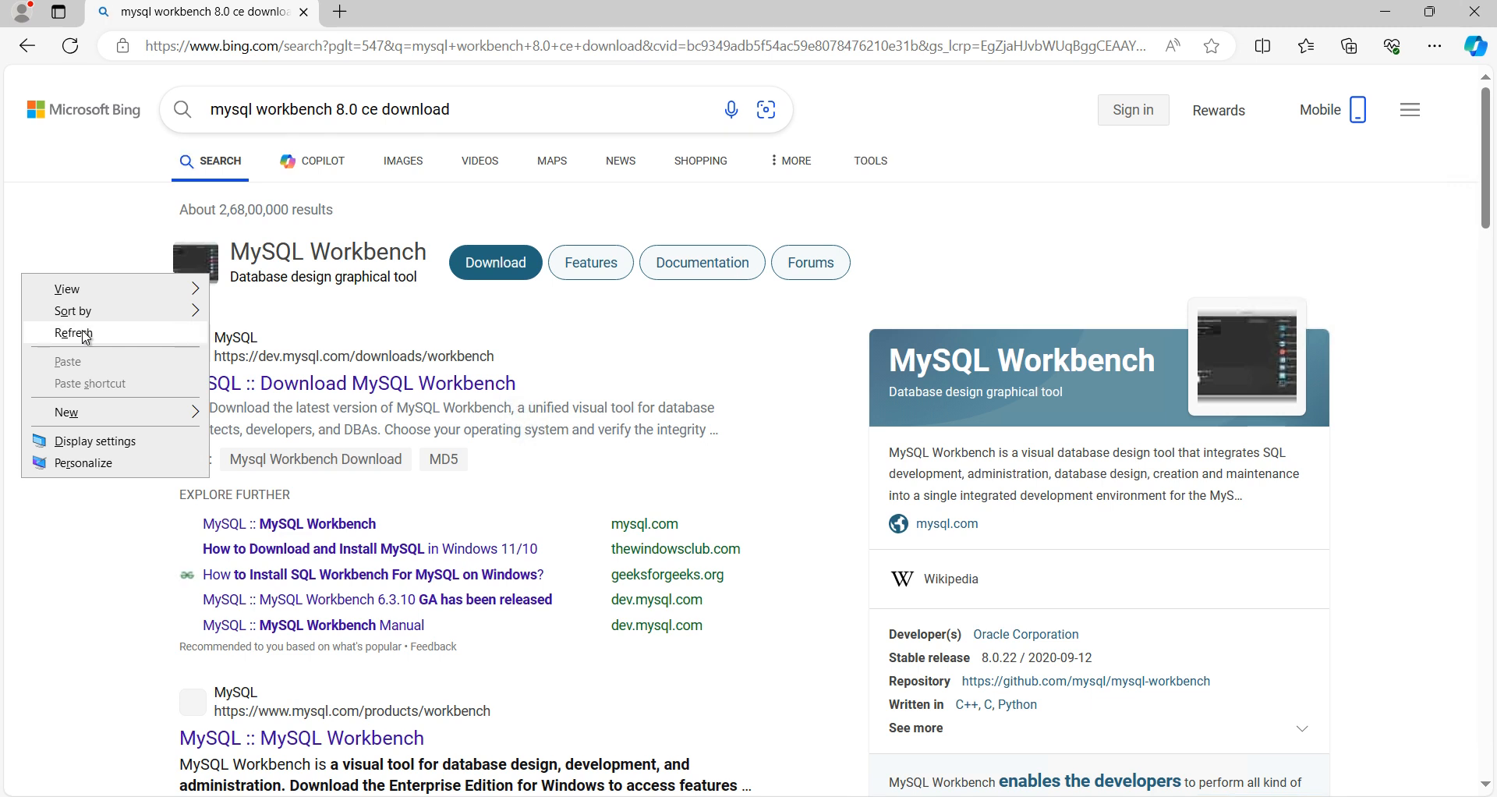
Step: Download the Workbench 8.0.36 Windows 64-bit MSI from dev.mysql.com, skipping sign-in
left_click(74, 333)
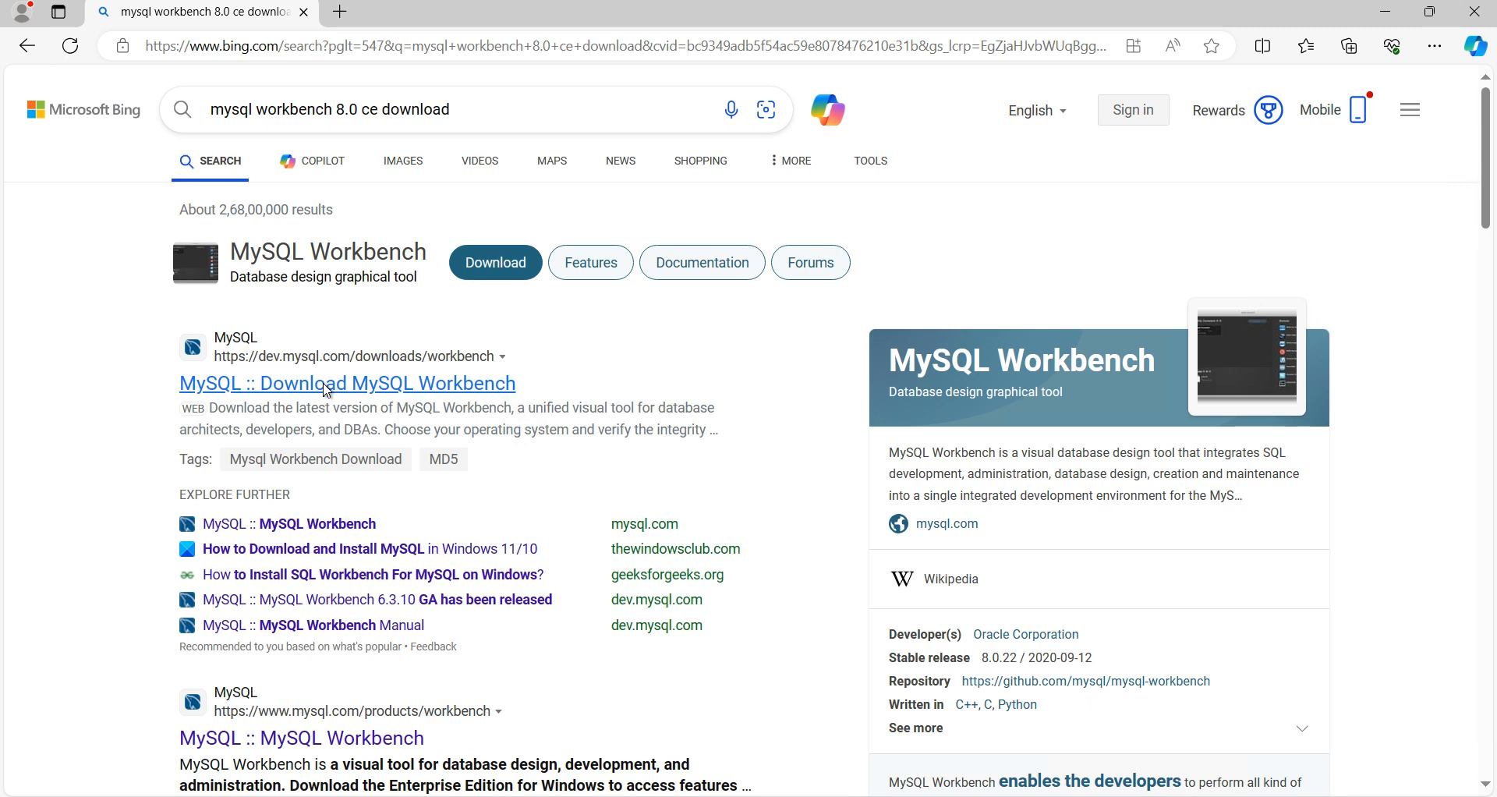
left_click(326, 389)
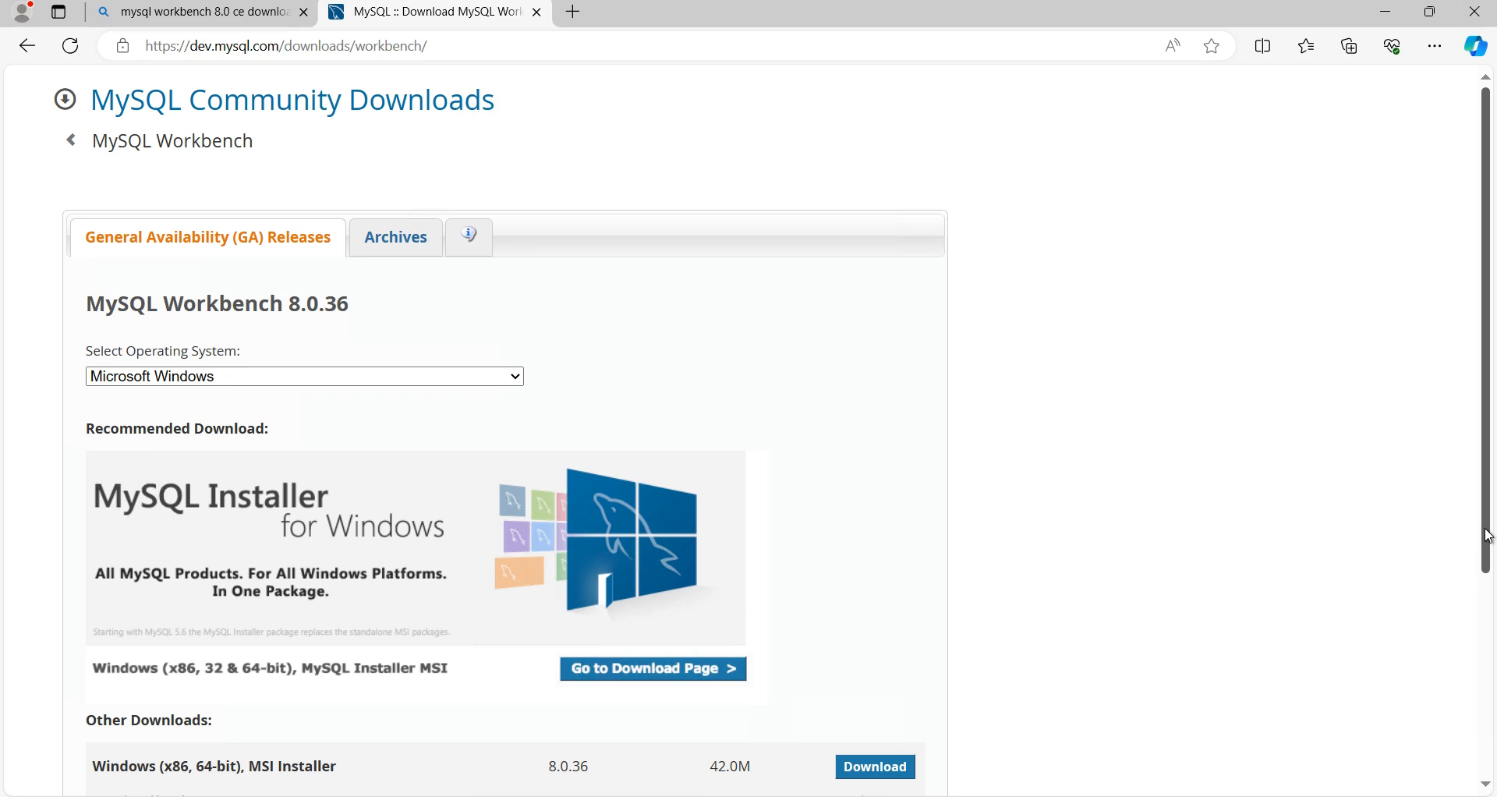
left_click_drag(1488, 537, 1491, 612)
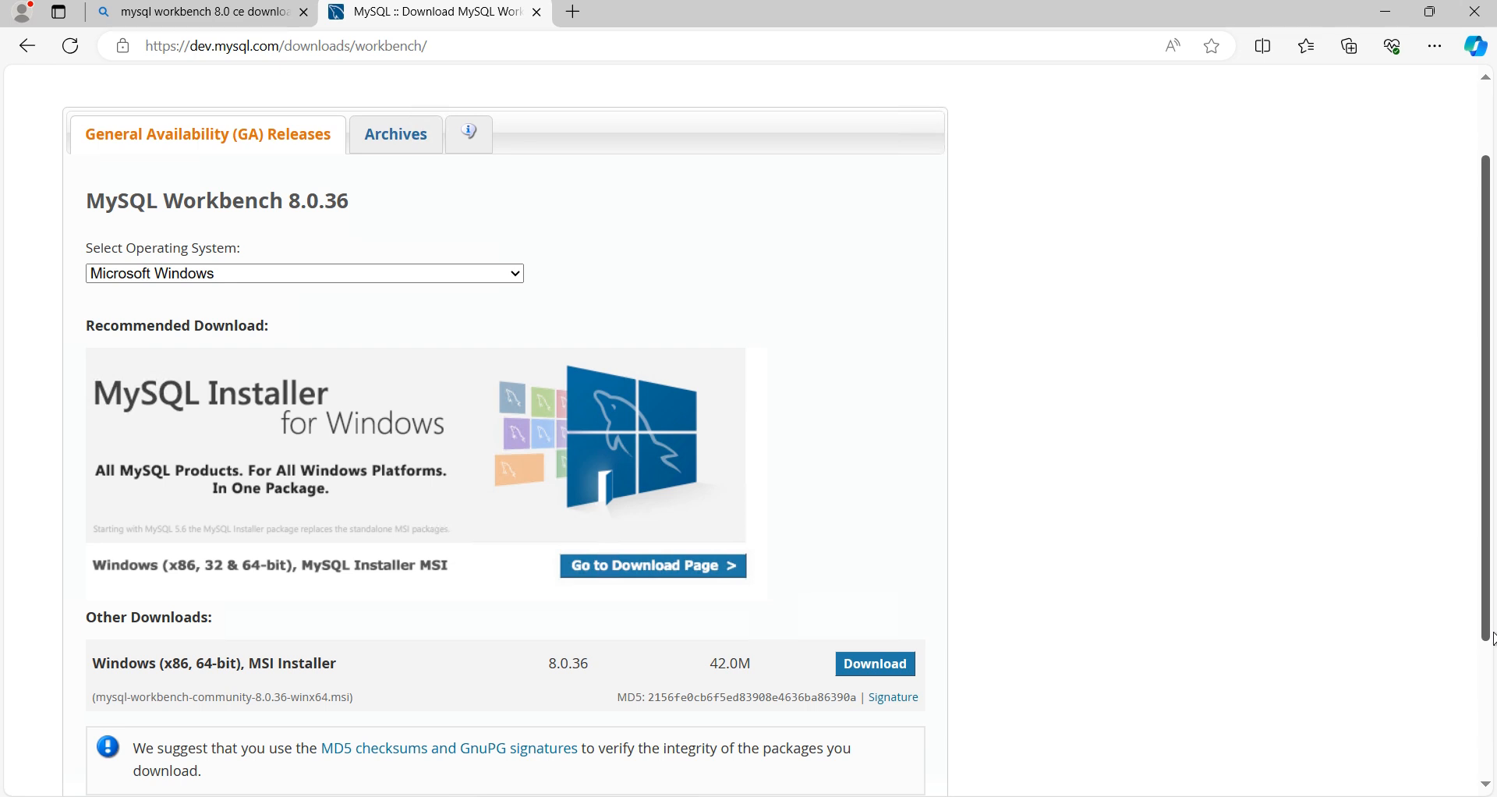
scroll(1492, 645, "down", 1)
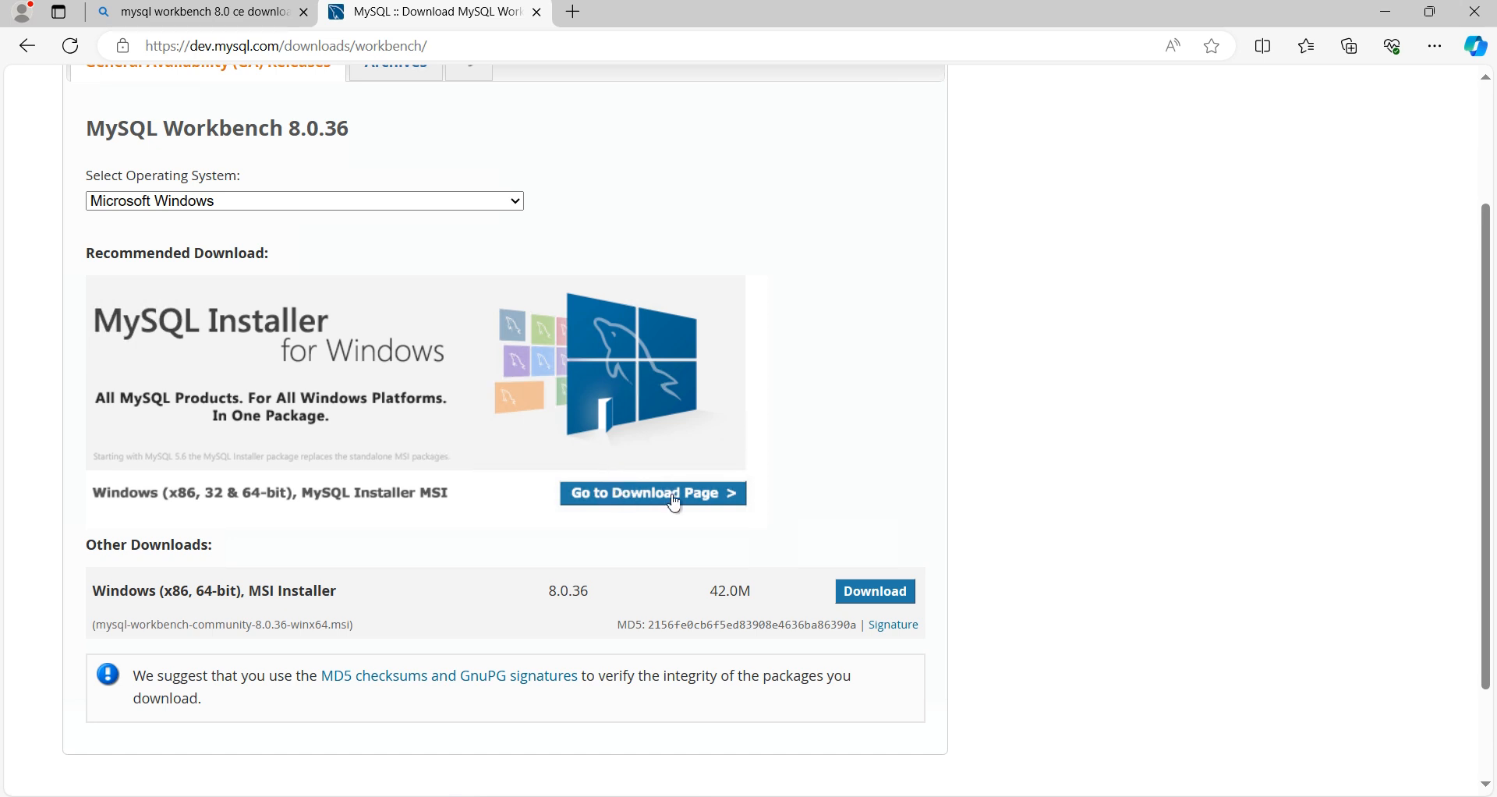
left_click(901, 600)
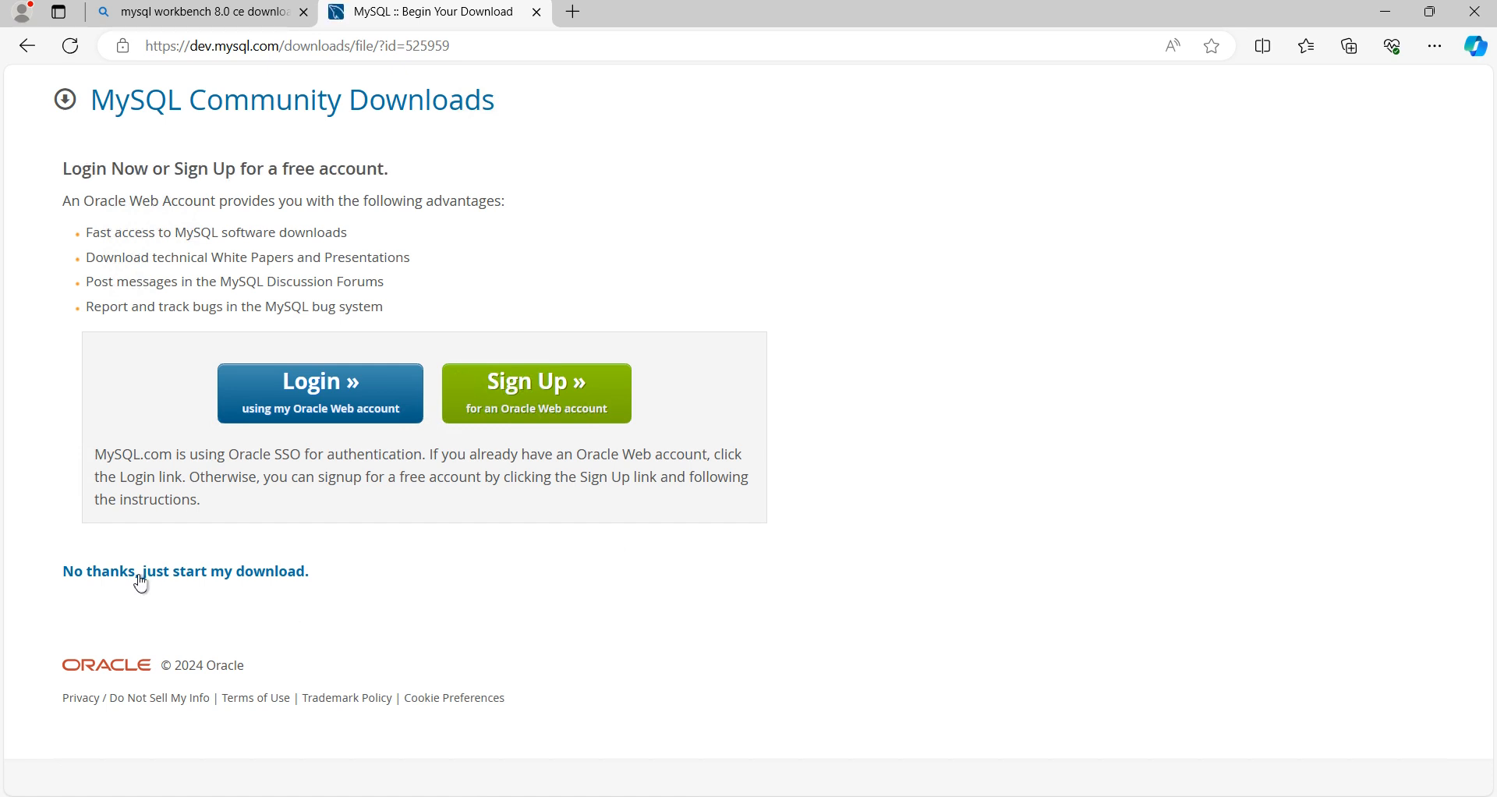
left_click(194, 575)
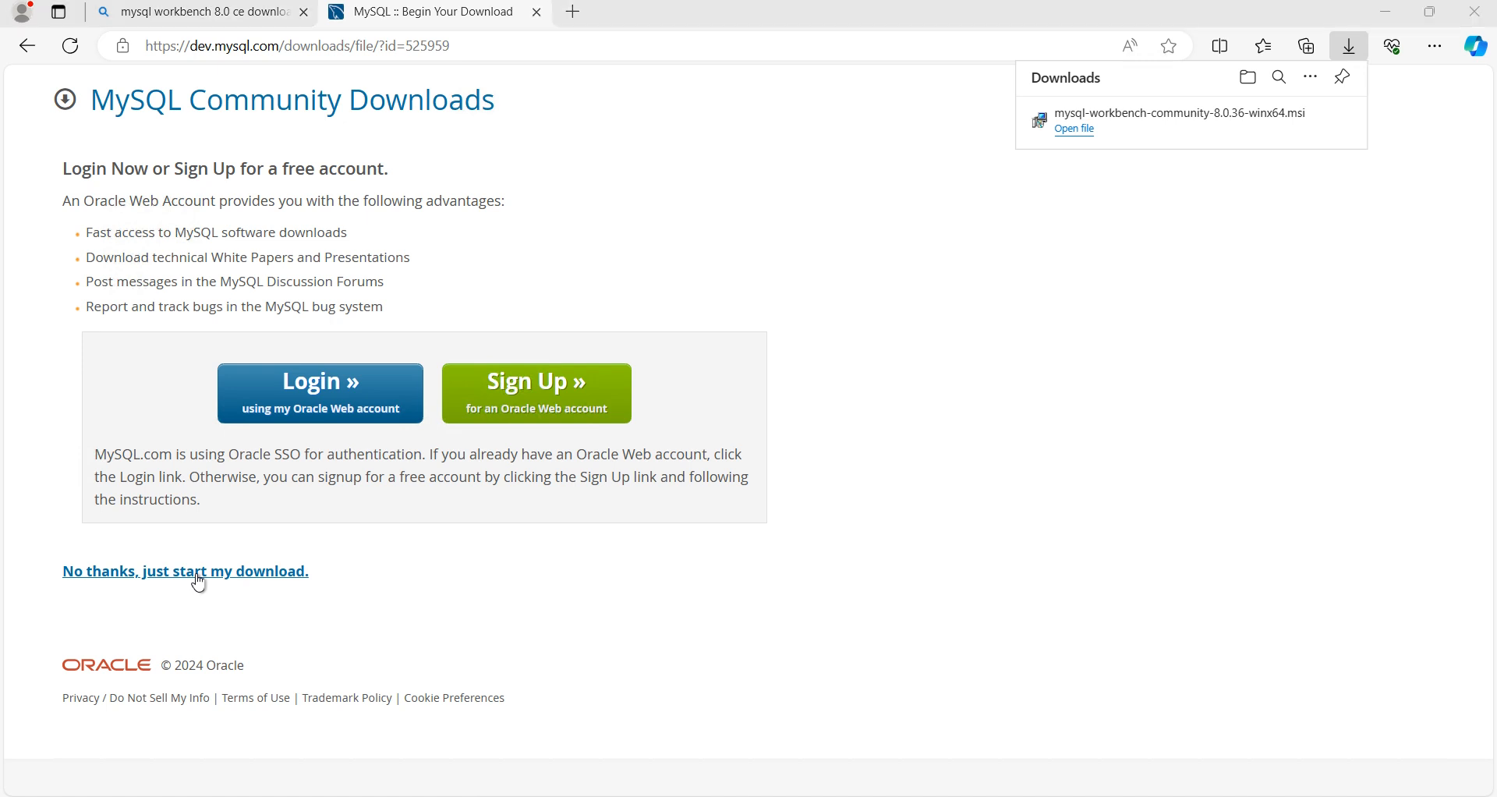
Step: Run the mysql-workbench-community MSI installer from the Downloads folder in a maximized File Explorer
key("super+e")
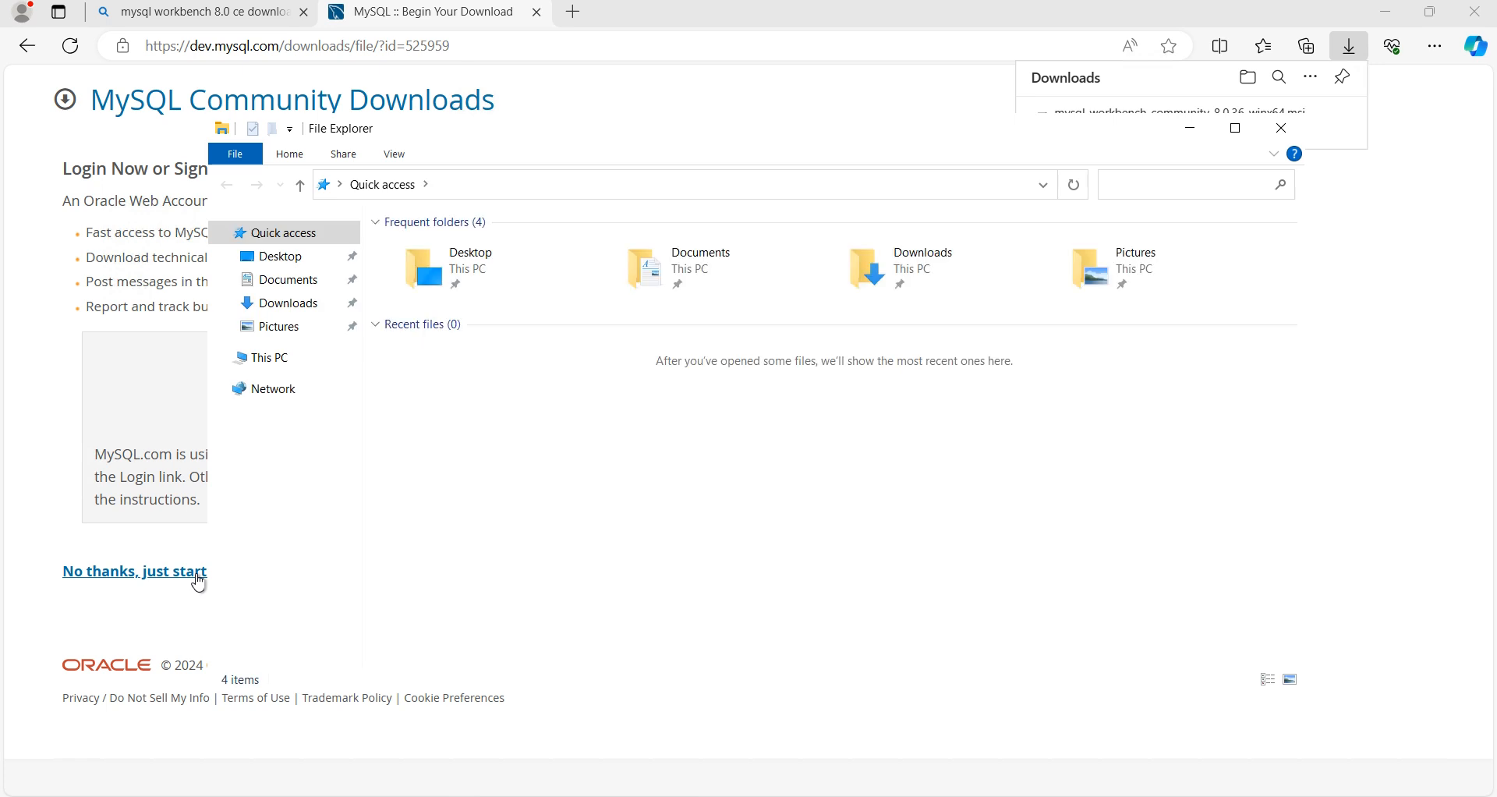
left_click(1236, 130)
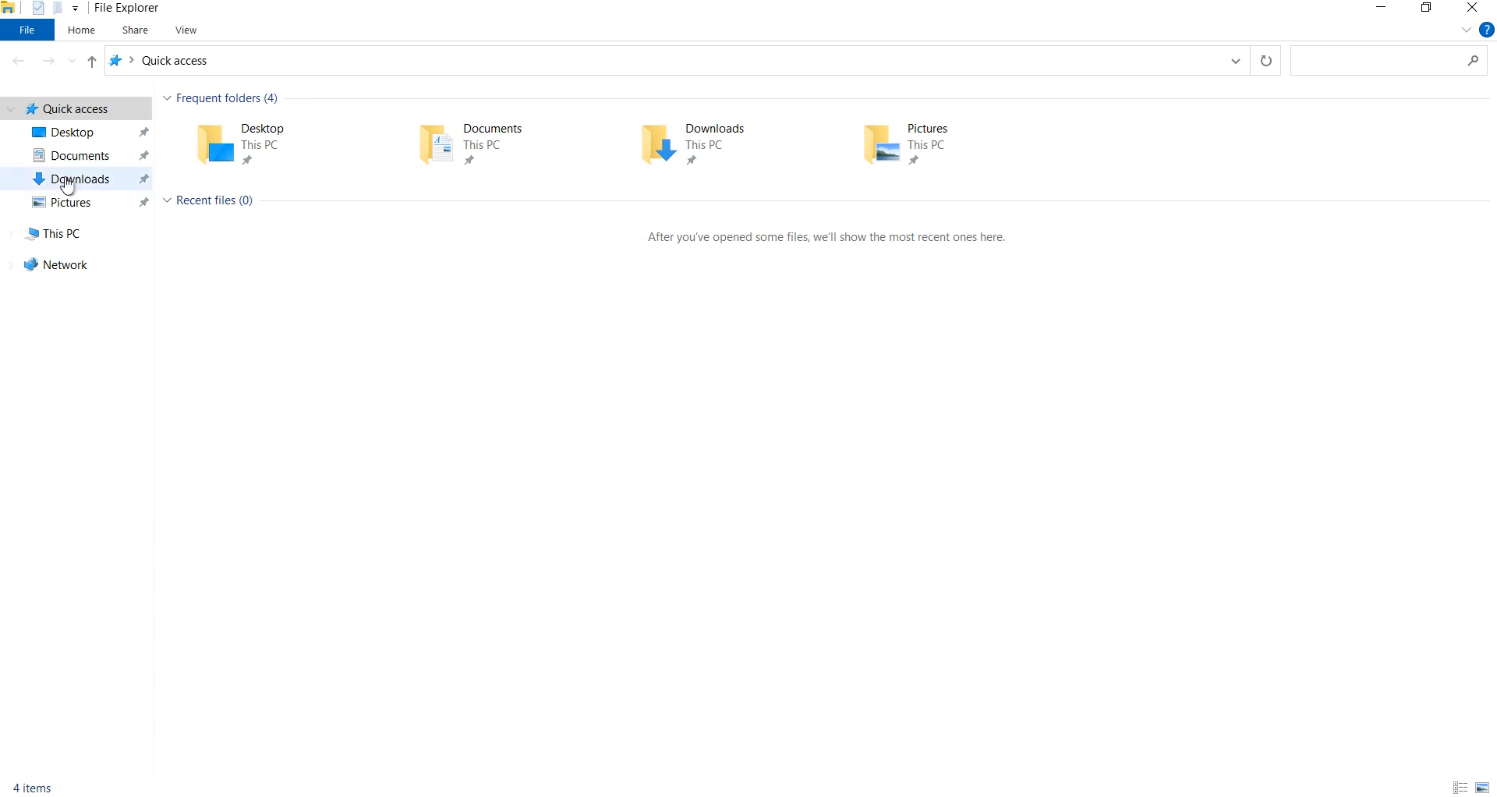
left_click(81, 184)
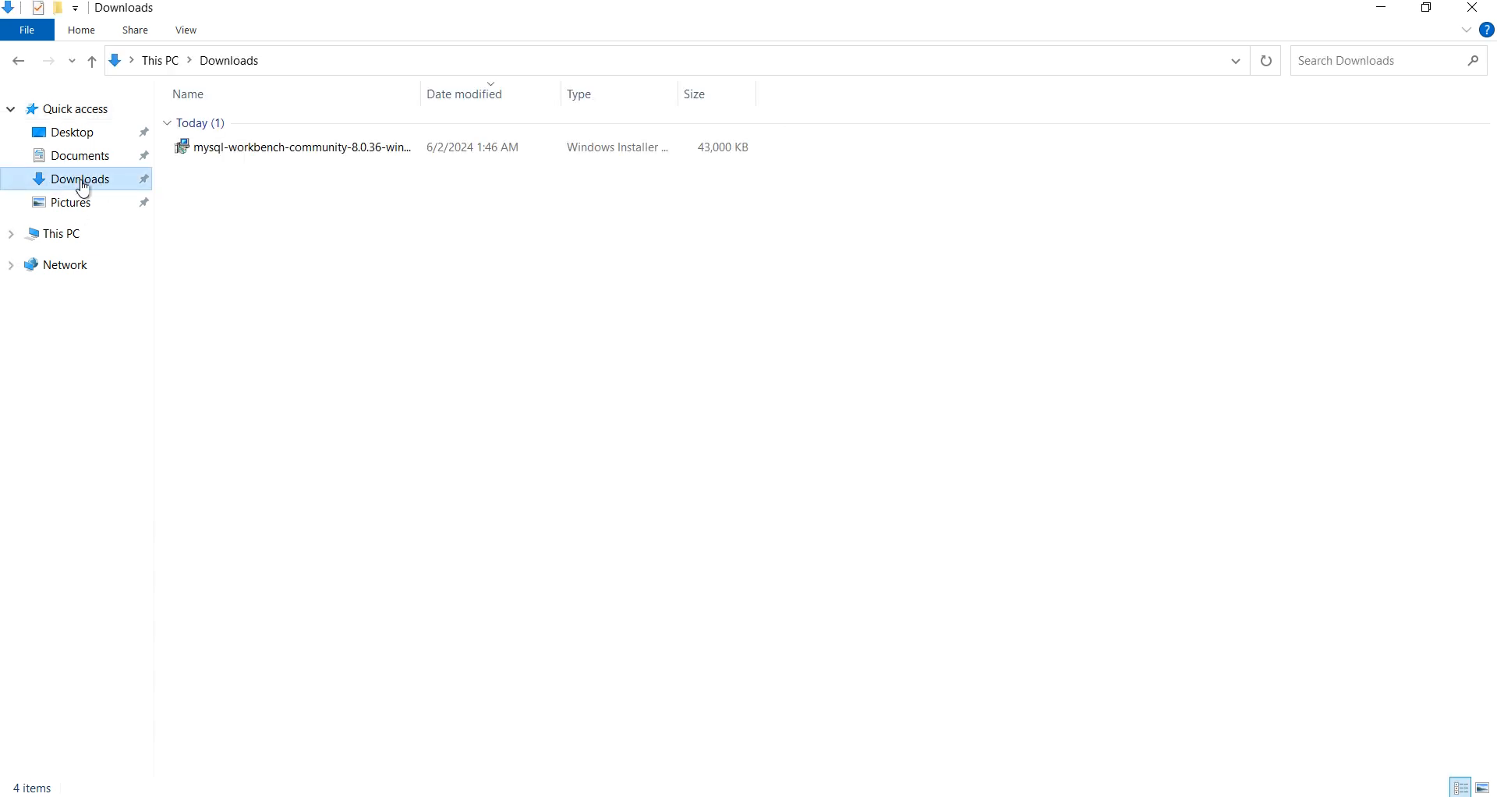
left_click(257, 155)
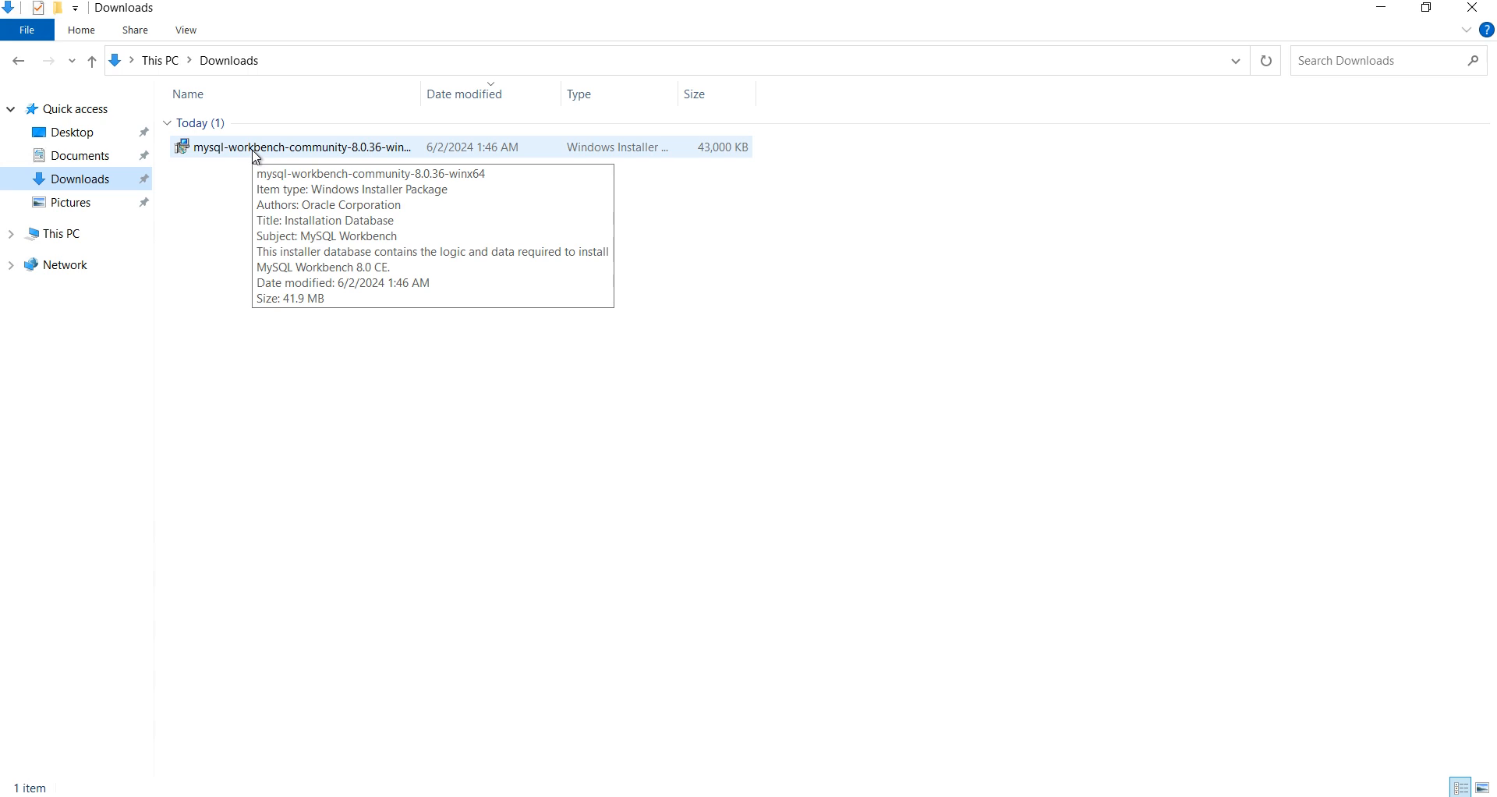
double_click(256, 148)
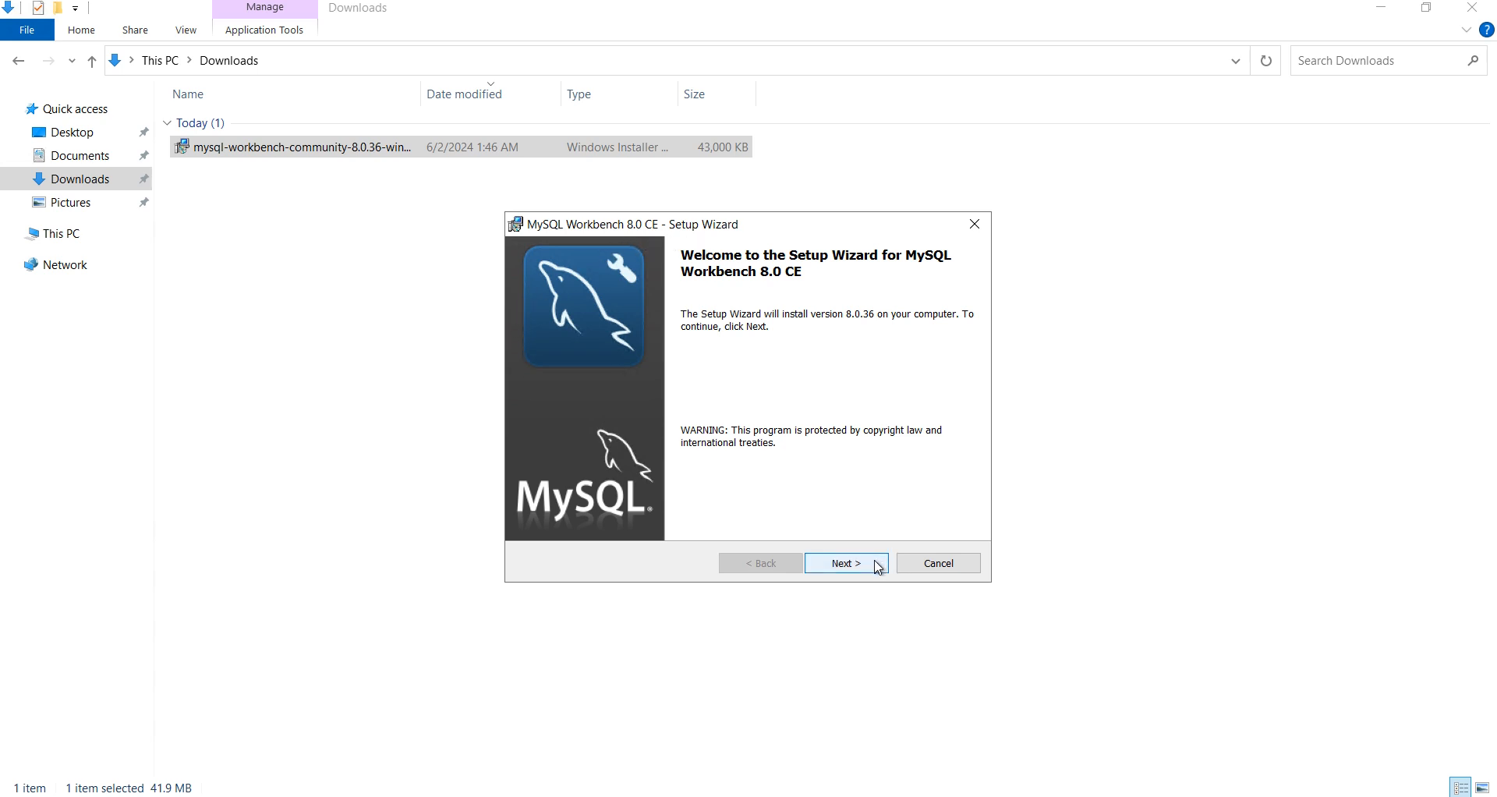
Step: Install MySQL Workbench 8.0 CE with the default destination folder and Complete setup type
left_click(846, 563)
left_click(865, 567)
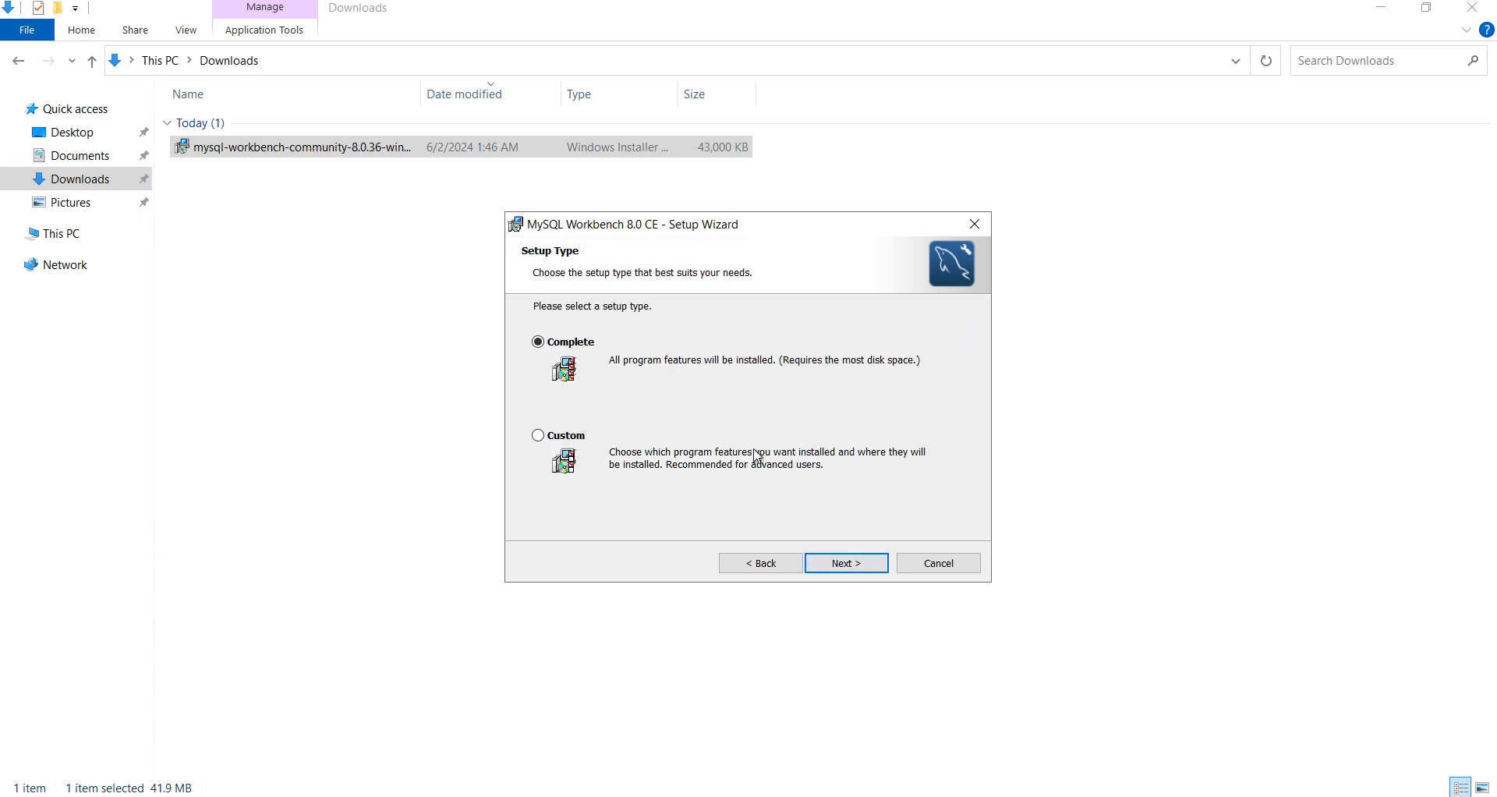
left_click(865, 570)
left_click(866, 570)
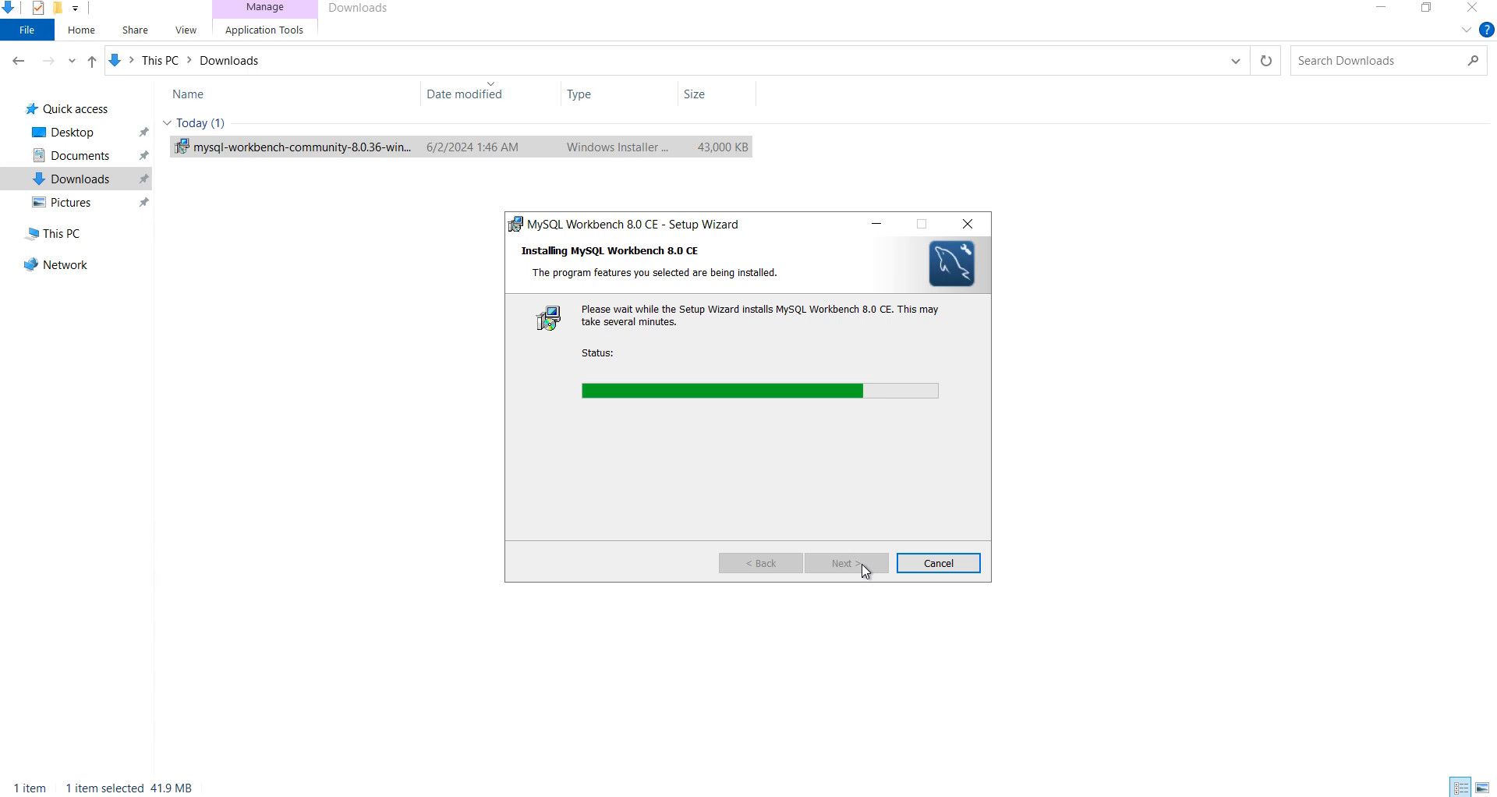
Step: Minimize the remote session and open the RDS console's Create database form
mouse_move(896, 16)
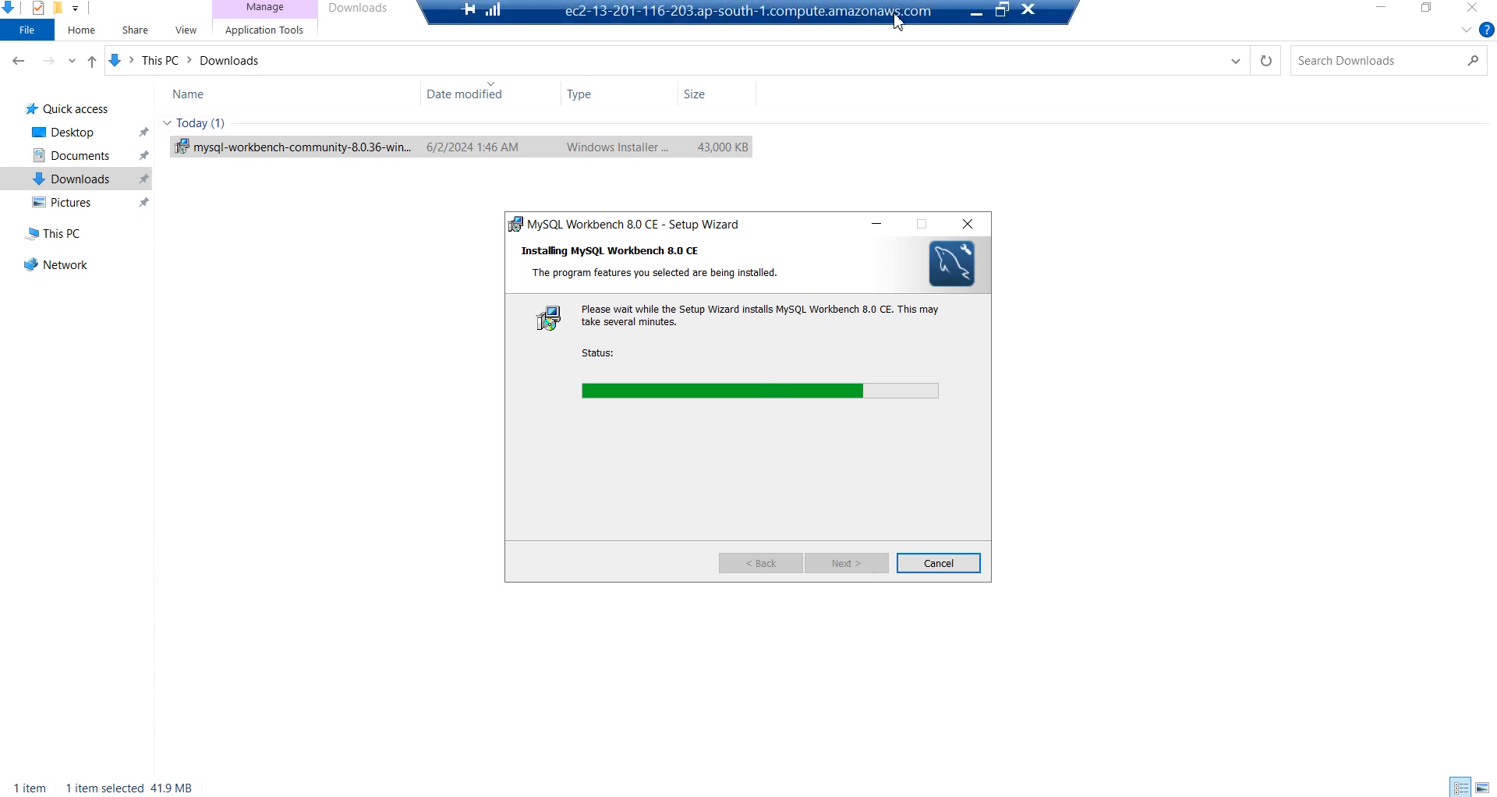
left_click(974, 14)
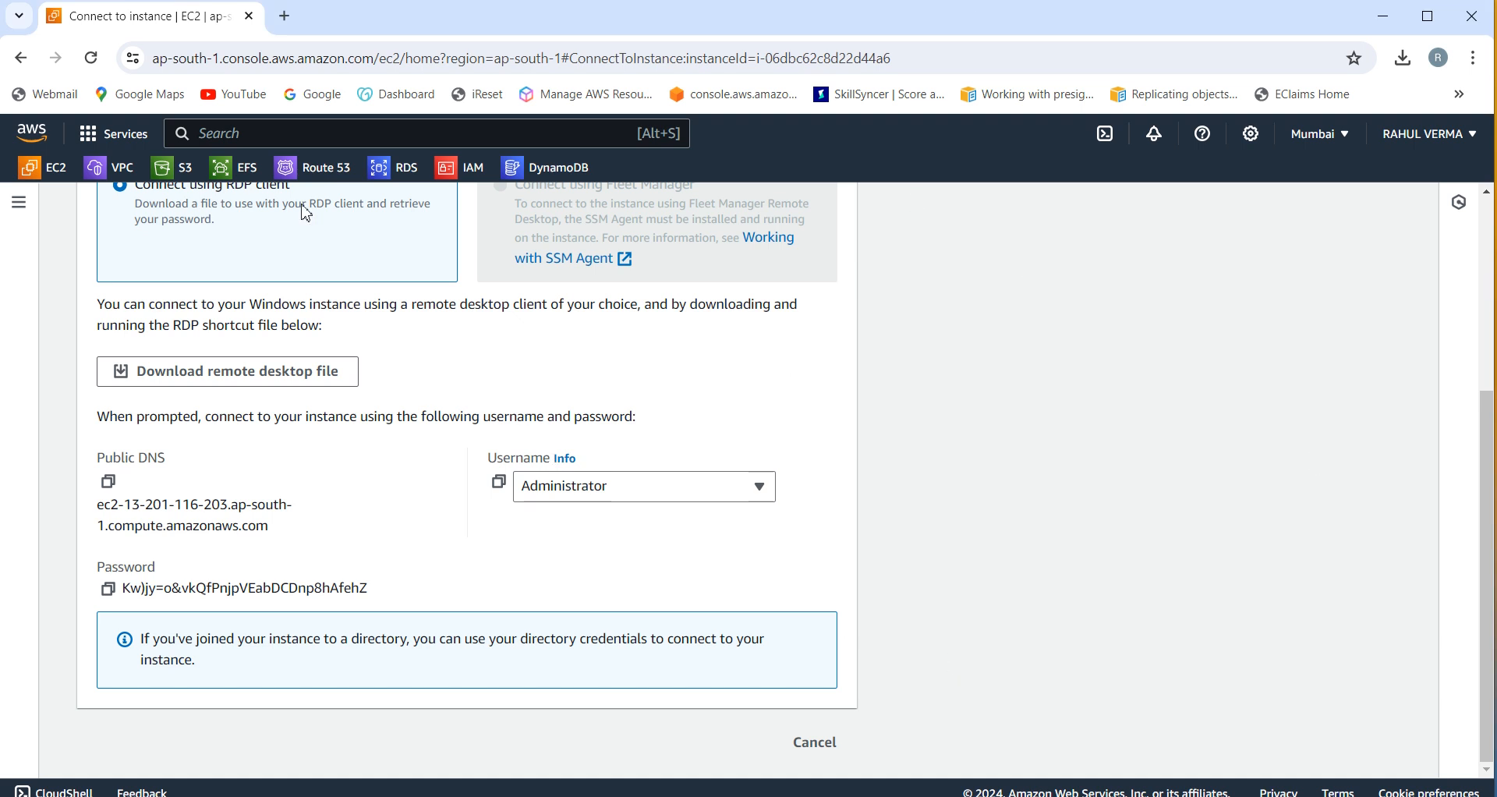
left_click(394, 173)
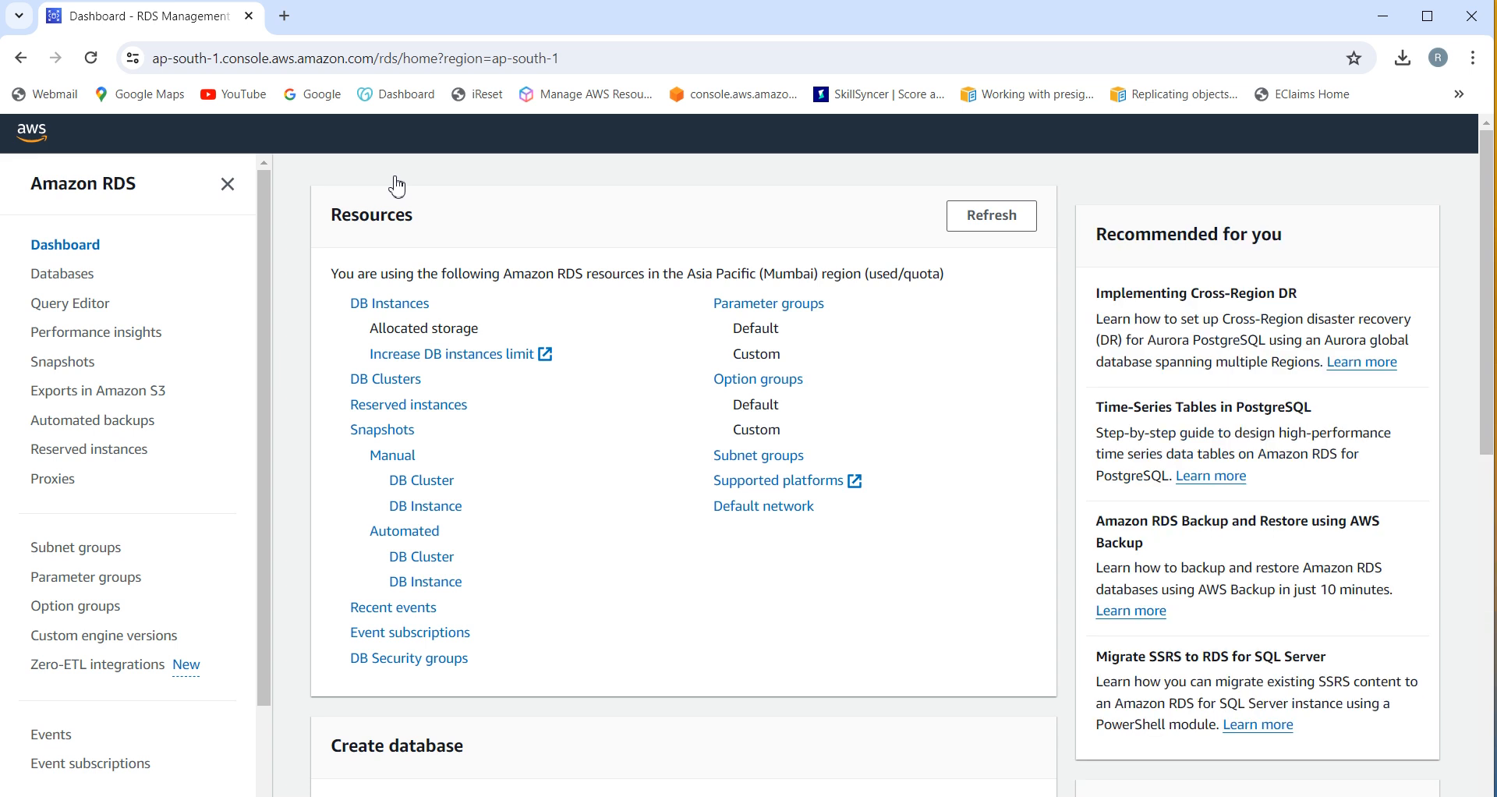
left_click(1490, 544)
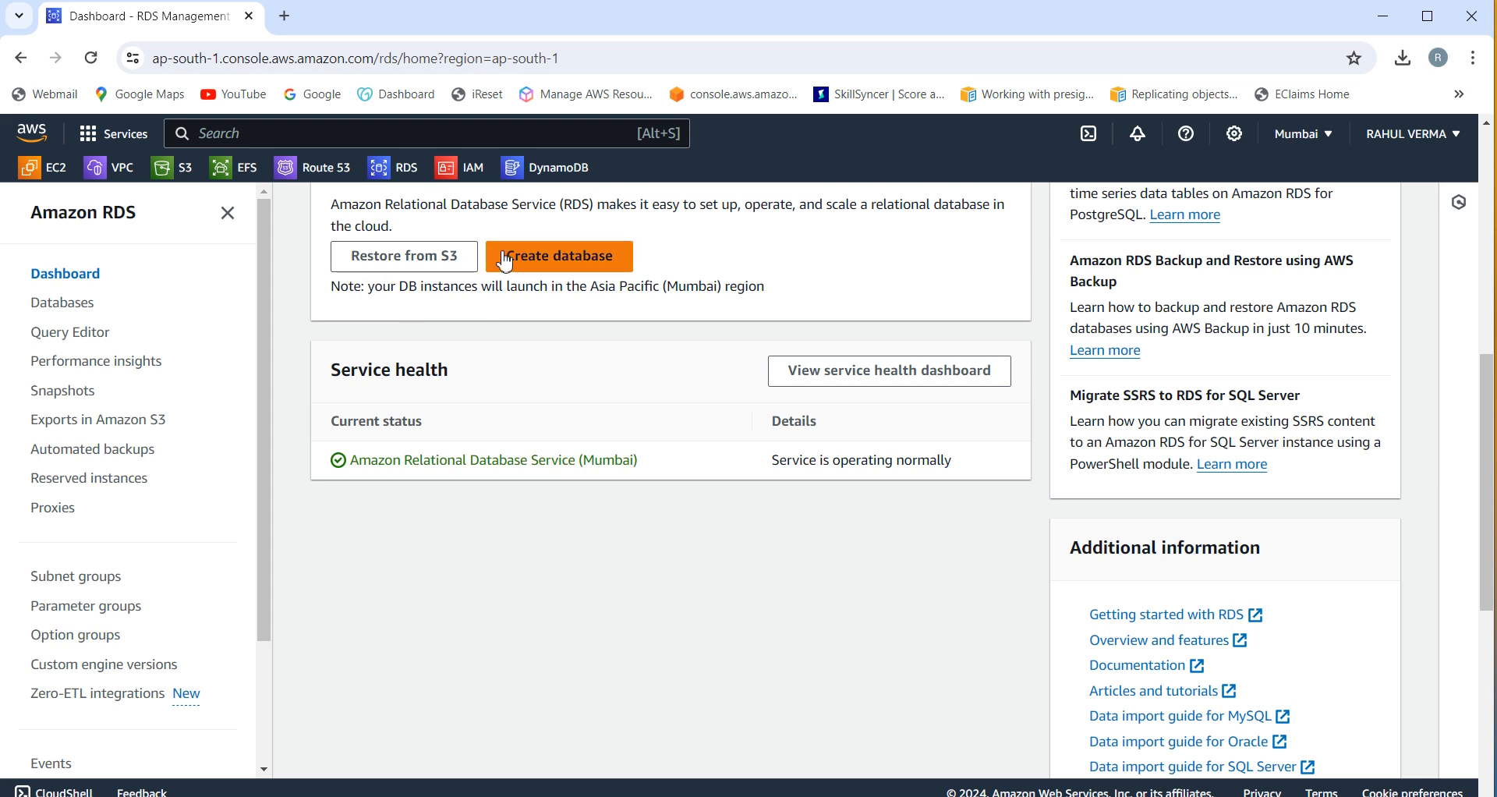
left_click(540, 262)
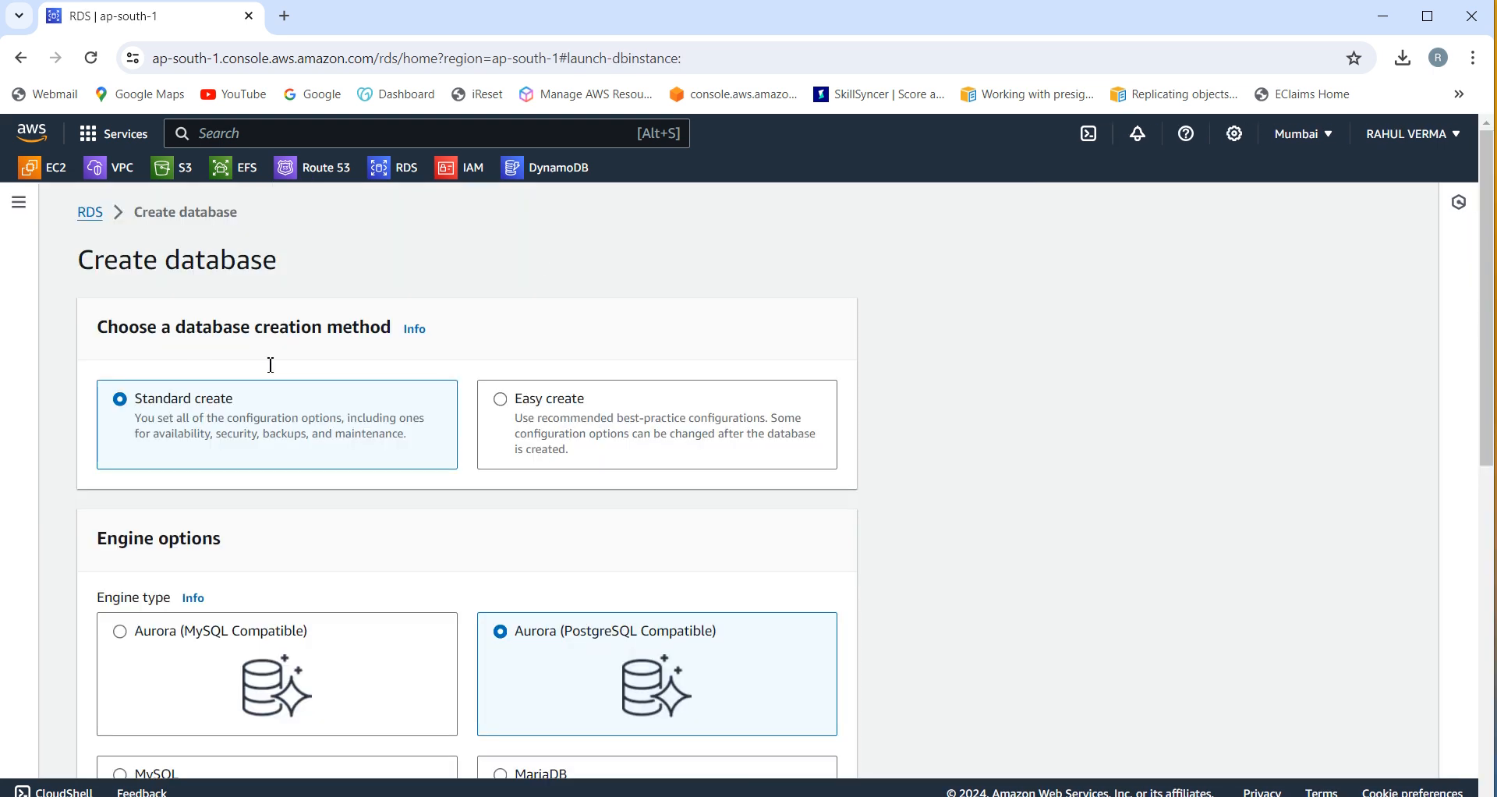
Step: Return to the RDS dashboard and open the DB Instances list showing database-1
left_click(91, 214)
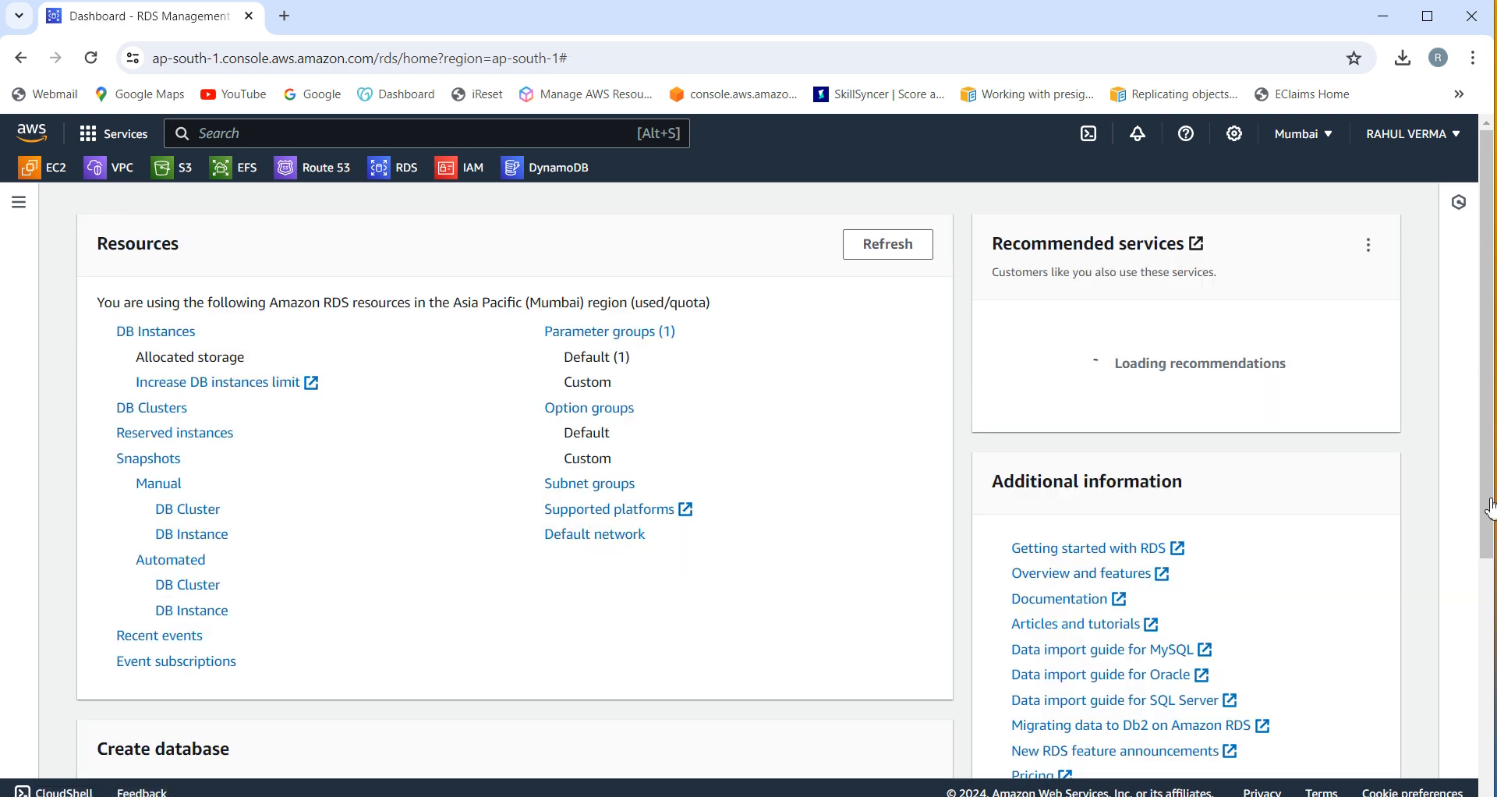
left_click_drag(1490, 520, 1493, 729)
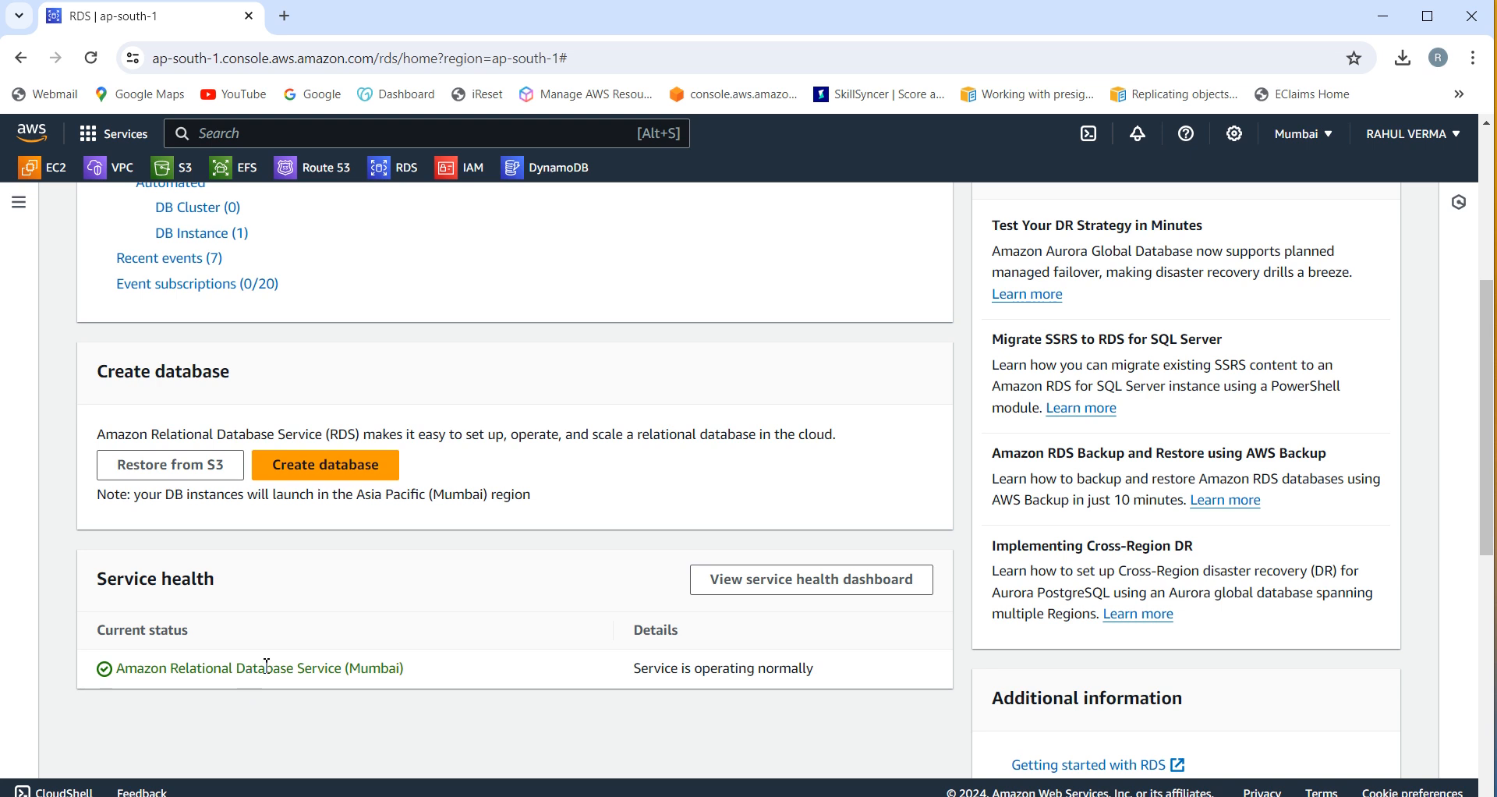
left_click_drag(1489, 344, 1481, 197)
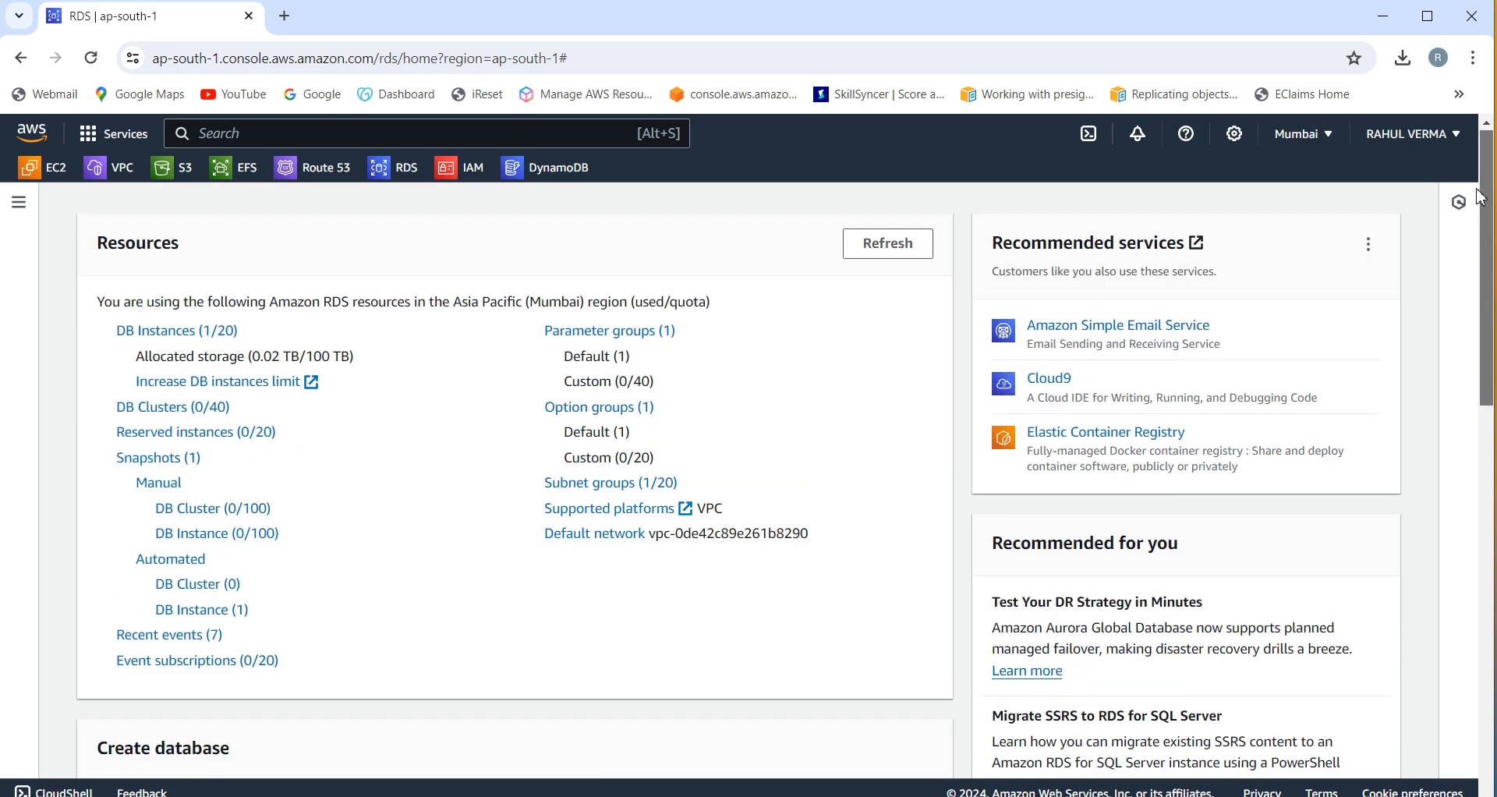
left_click(184, 333)
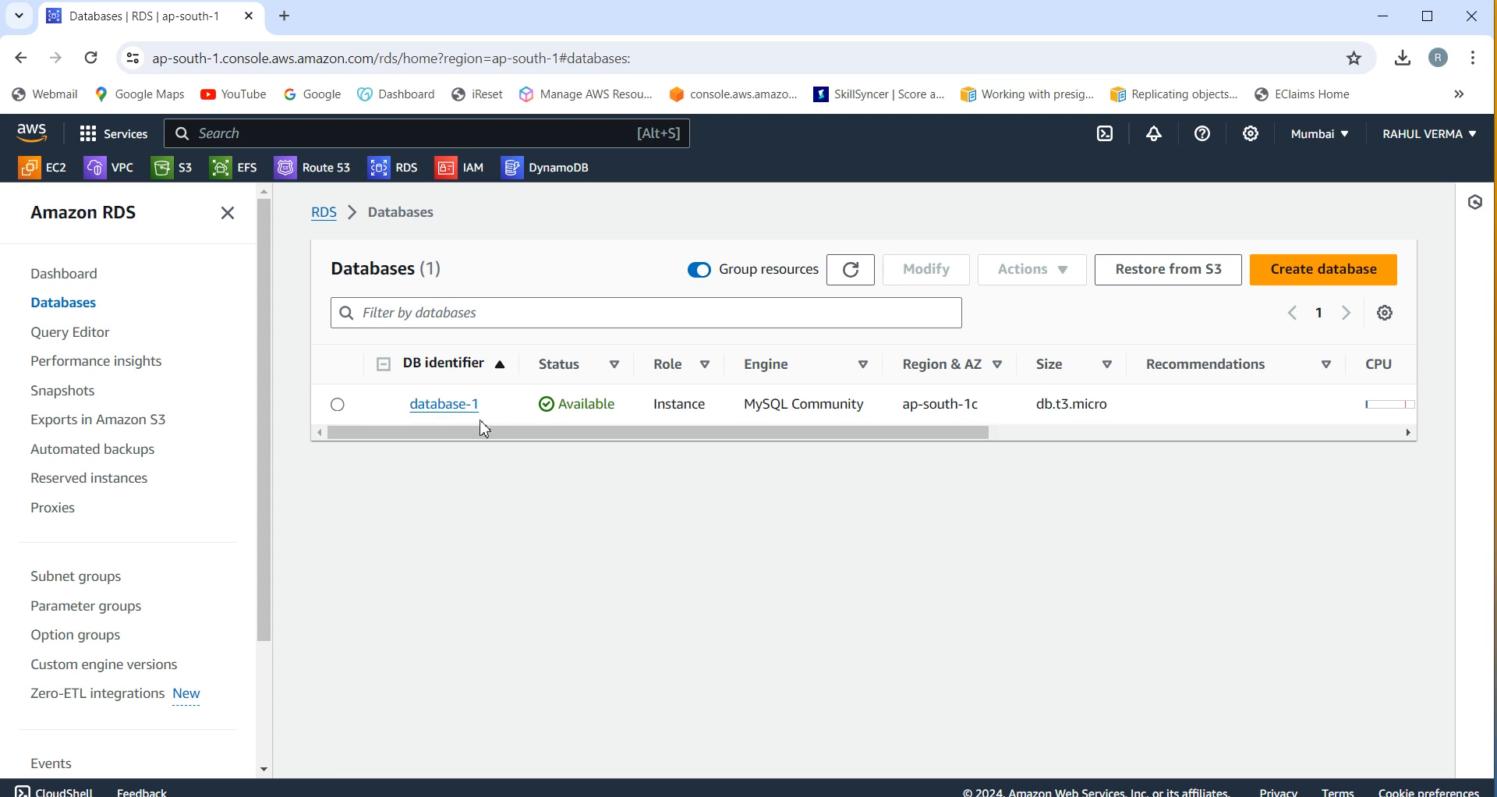
Step: Open database-1's details page and scroll toward its Connectivity & security section
left_click(338, 406)
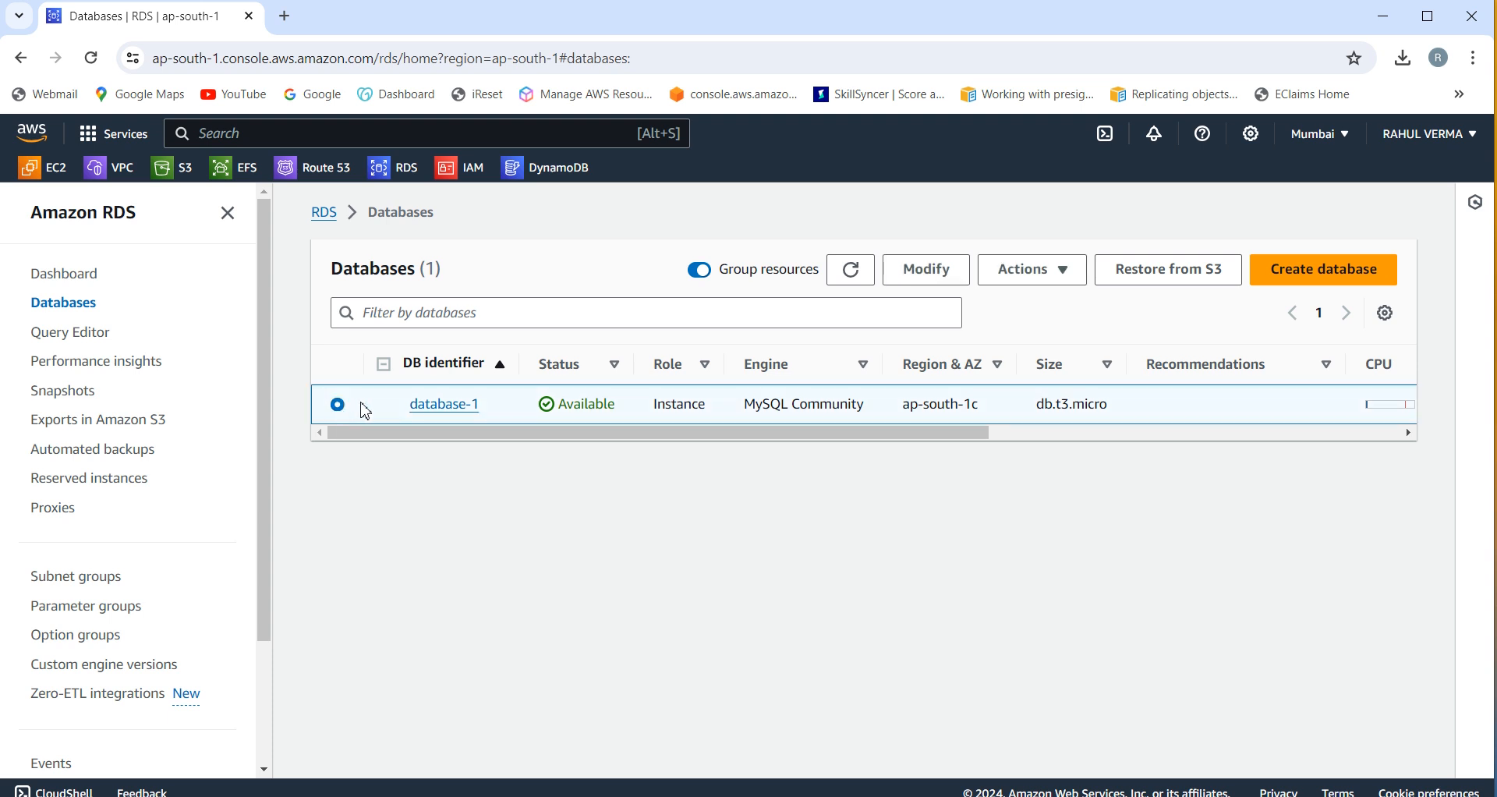
left_click(431, 411)
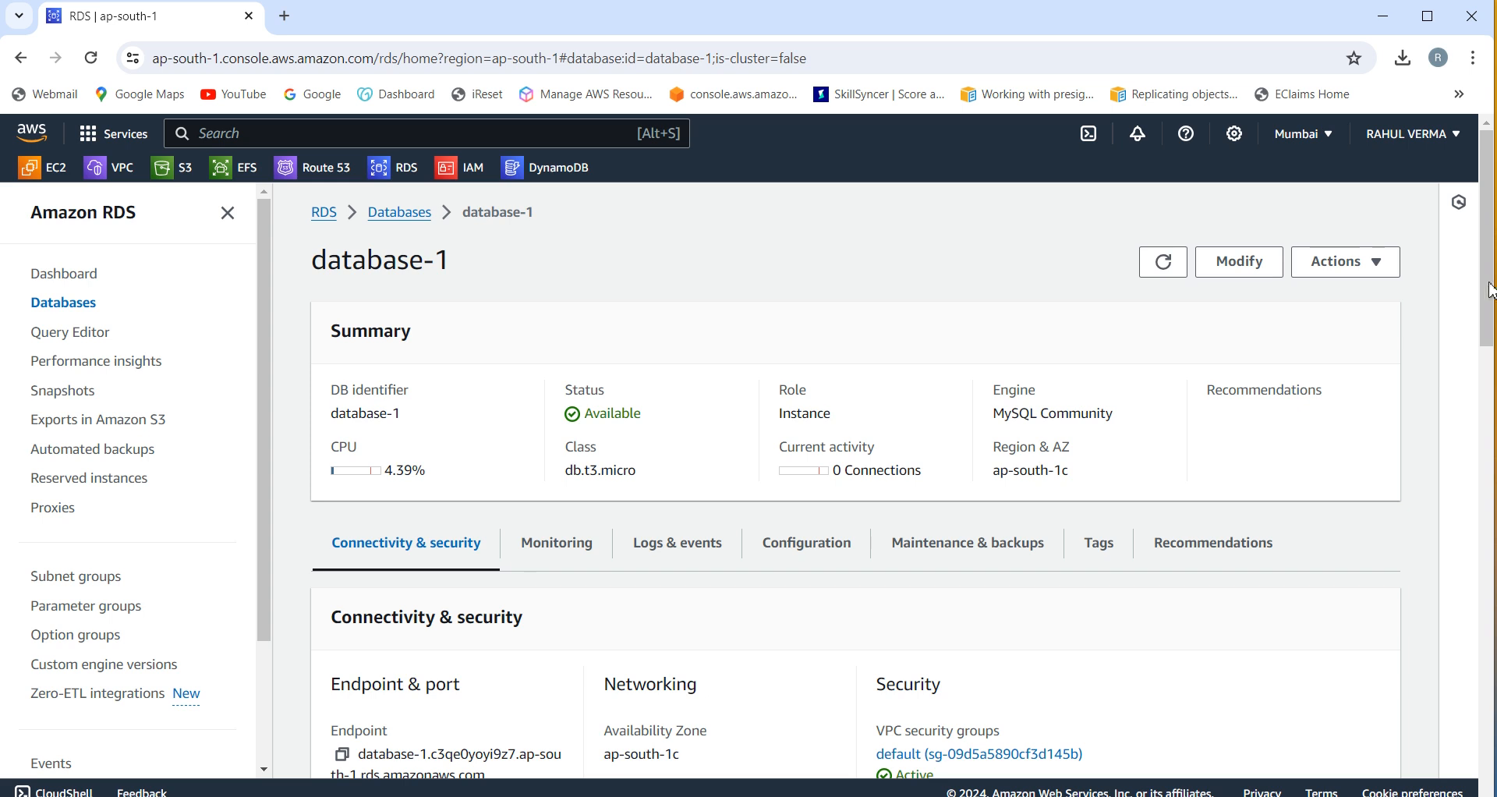
left_click_drag(1487, 271, 1491, 326)
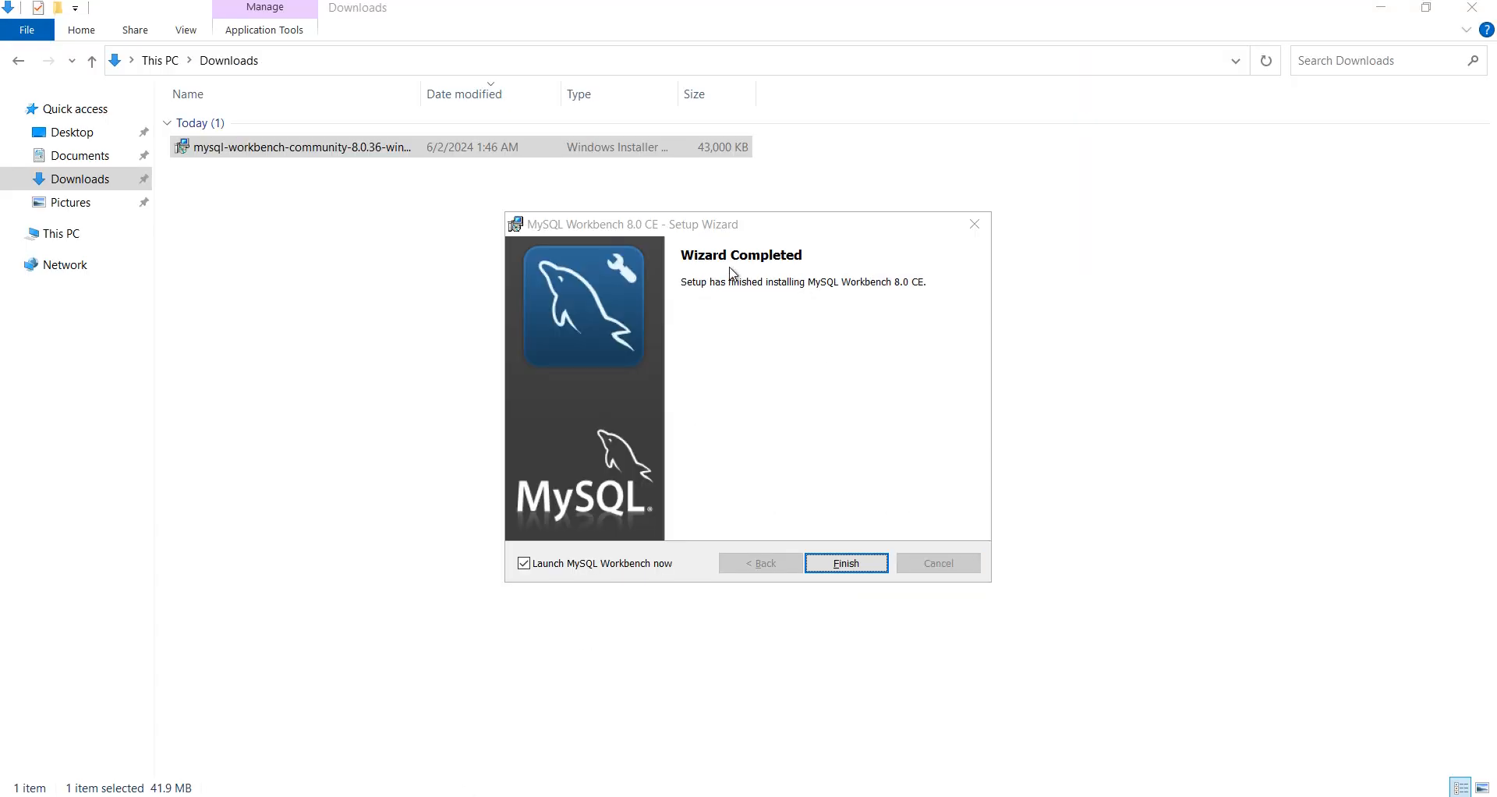
Step: Finish the Workbench setup wizard, close the Downloads folder, and dismiss Edge's downloads list
left_click(860, 569)
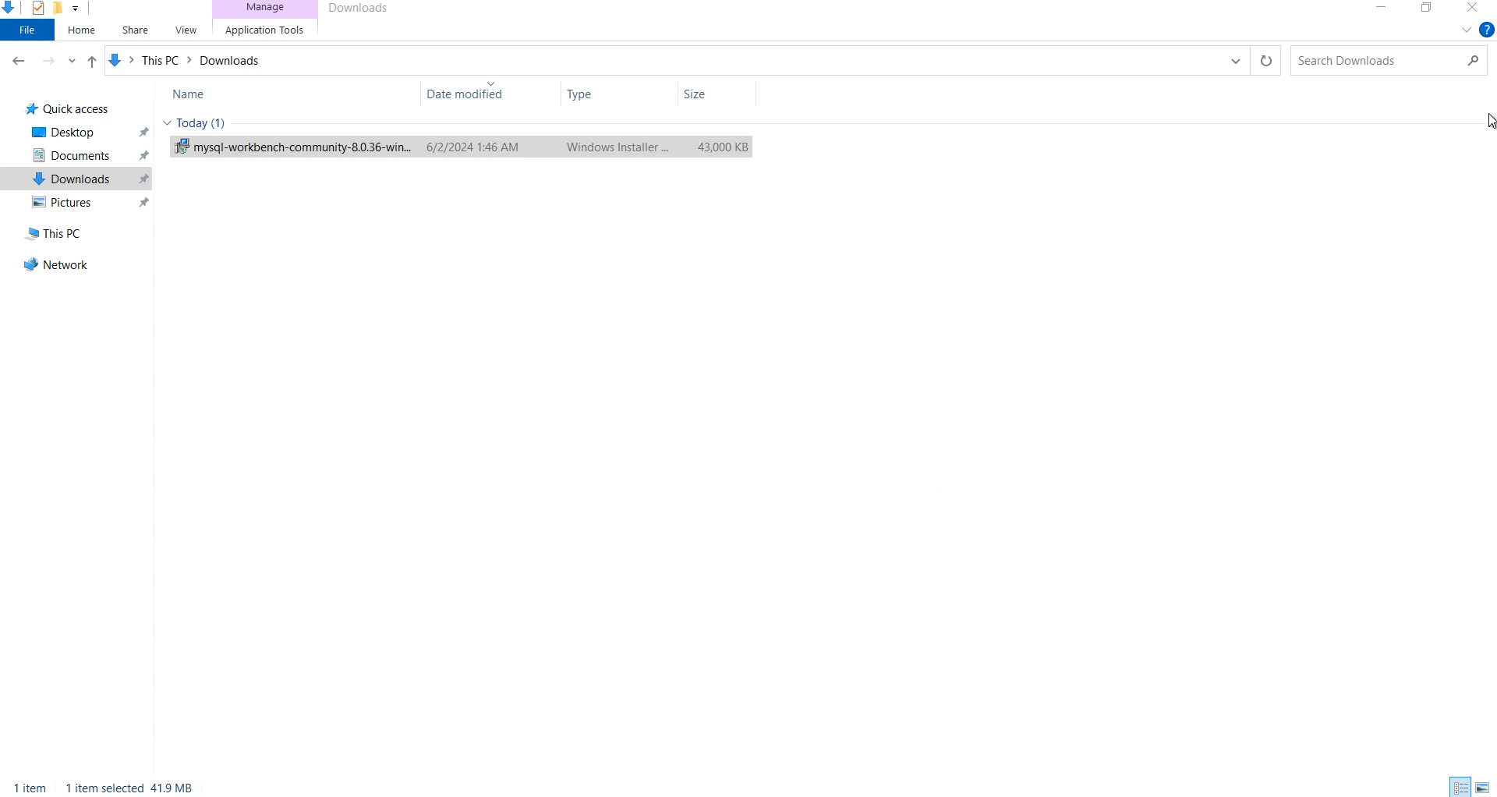
left_click(1471, 9)
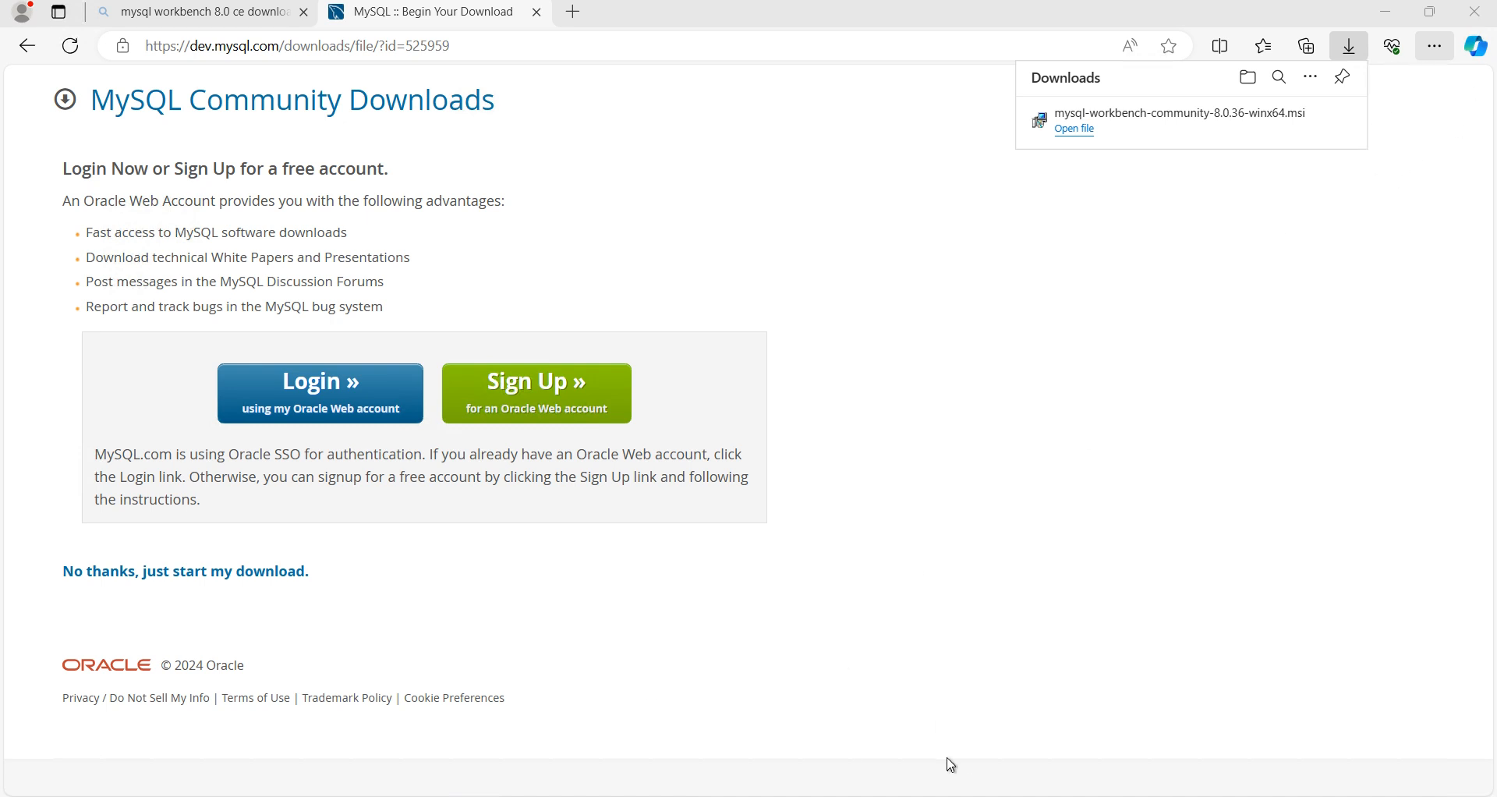
left_click(593, 708)
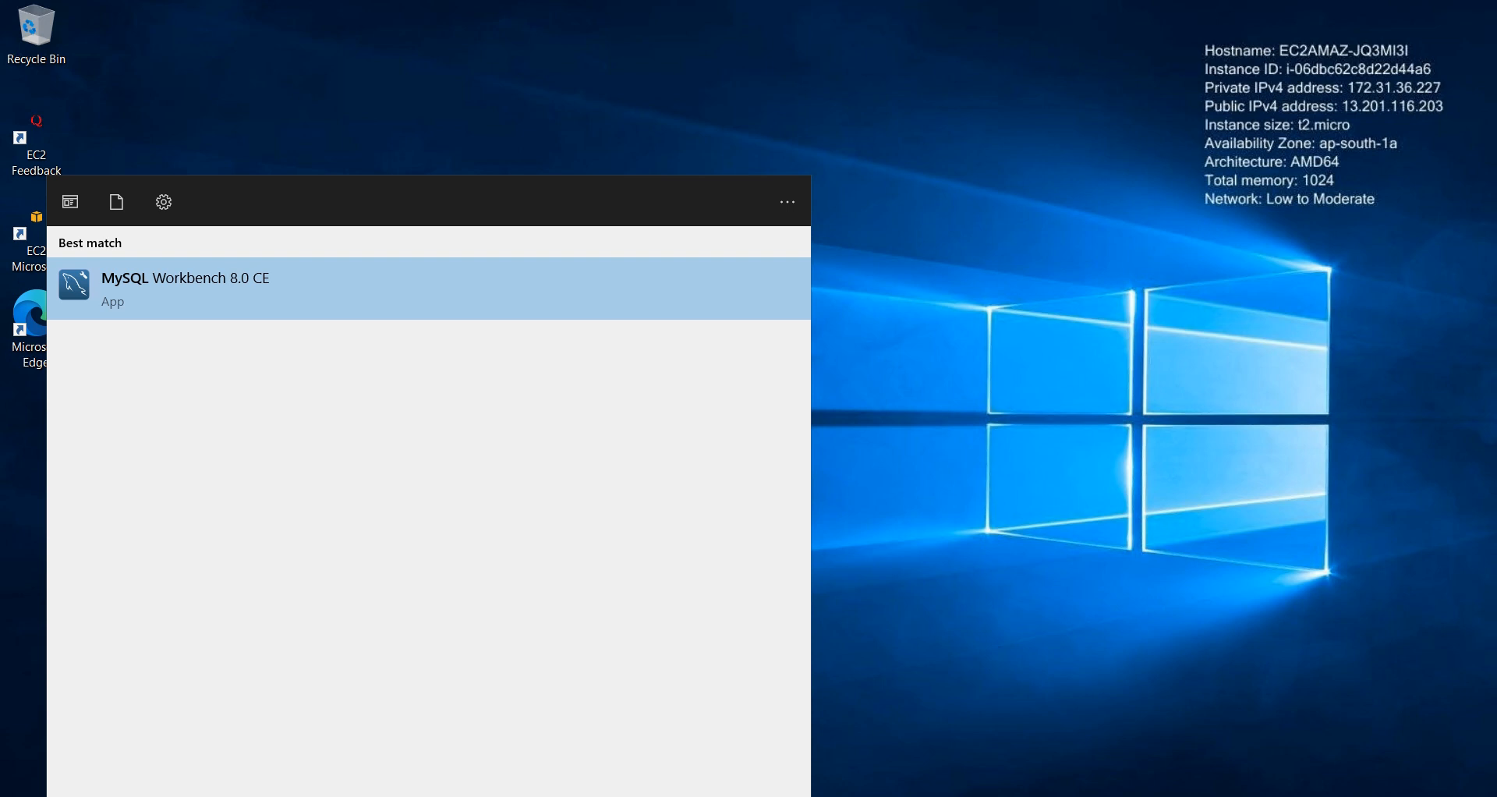
Step: Launch MySQL Workbench 8.0 CE maximized and open Database > Connect to Database
key("Return")
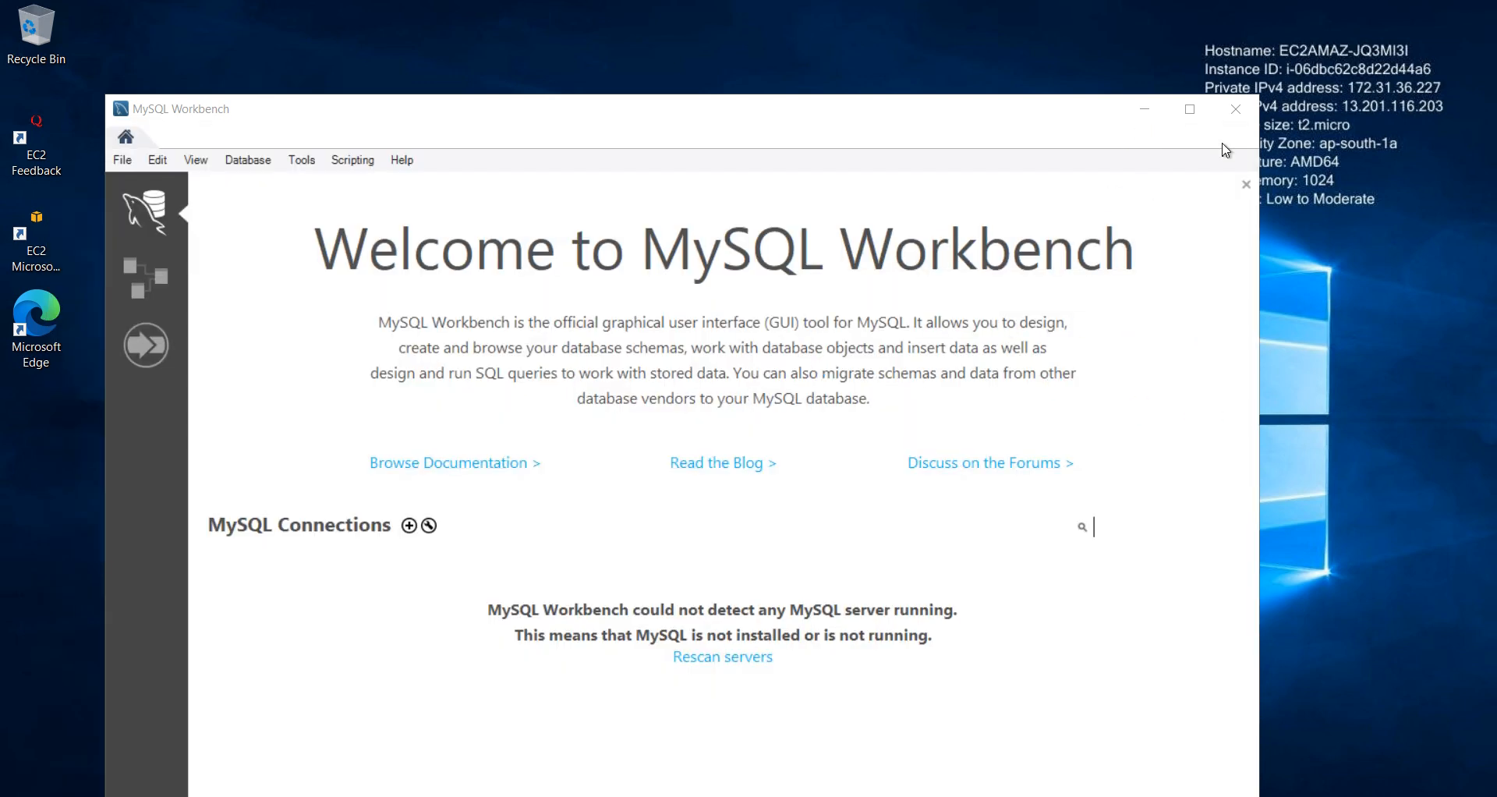
left_click(1191, 109)
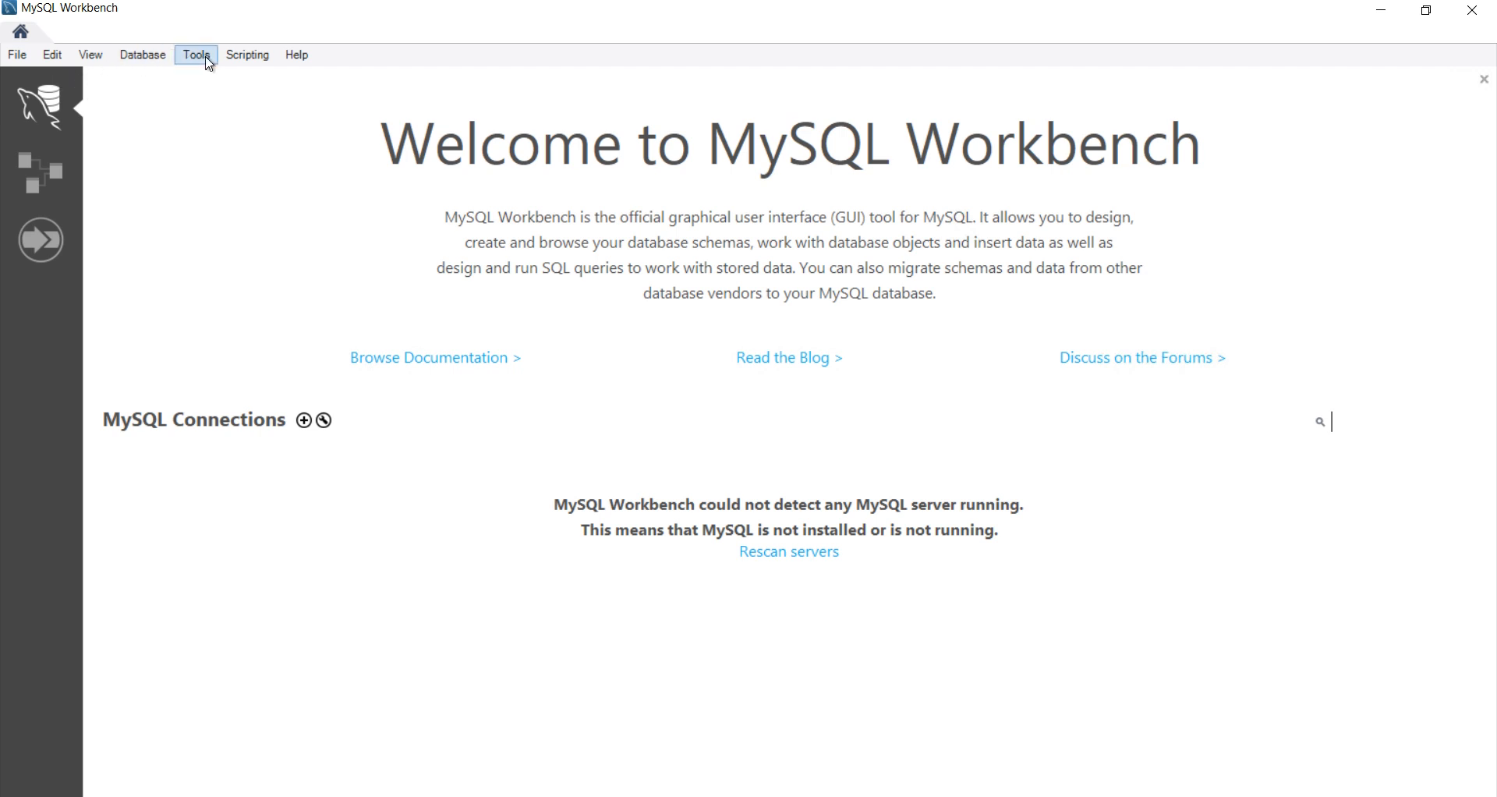
left_click(136, 63)
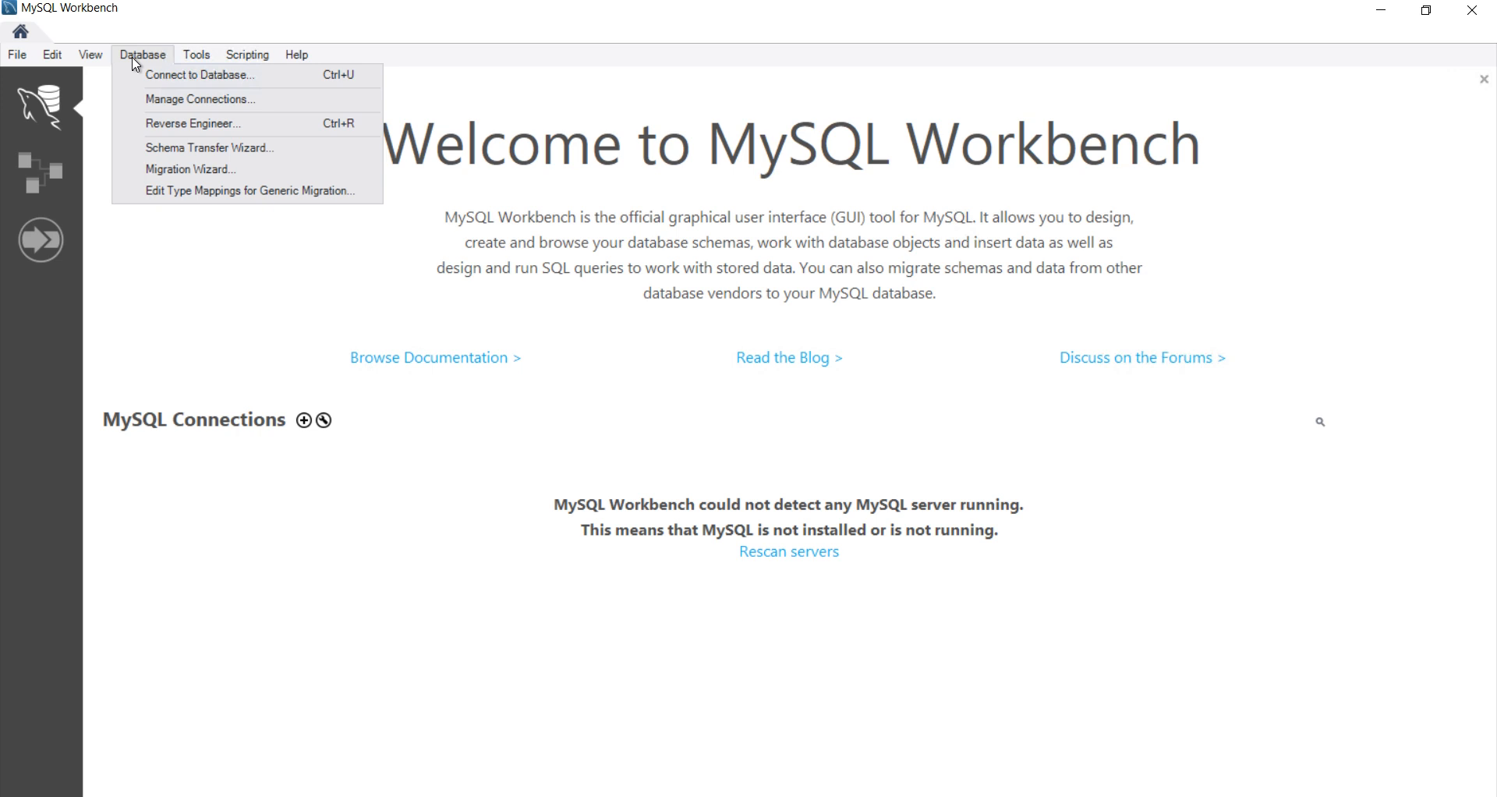
left_click(202, 78)
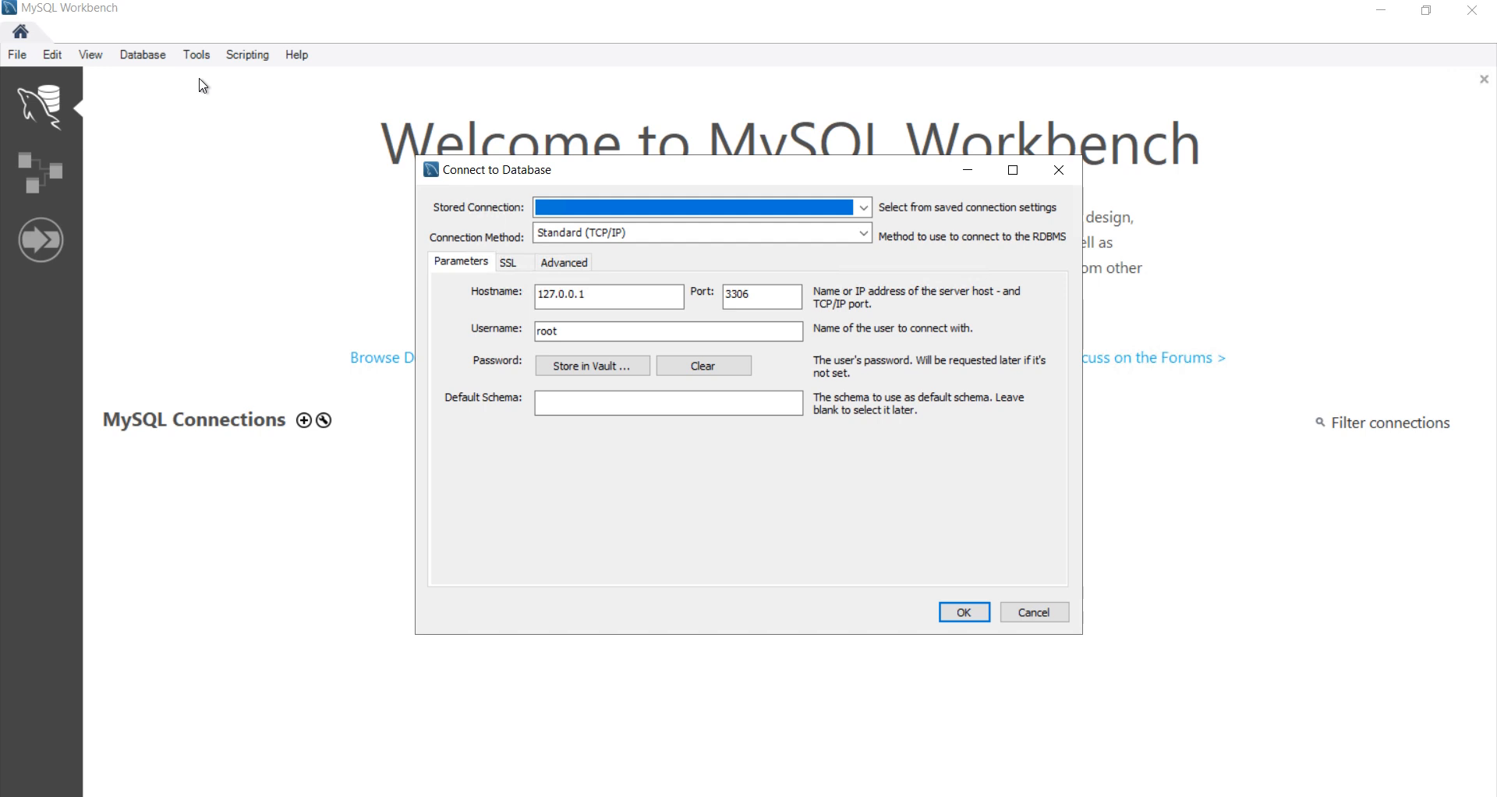
Step: Delete the 127.0.0.1 hostname, leaving the Stored Connection unselected
left_click(651, 300)
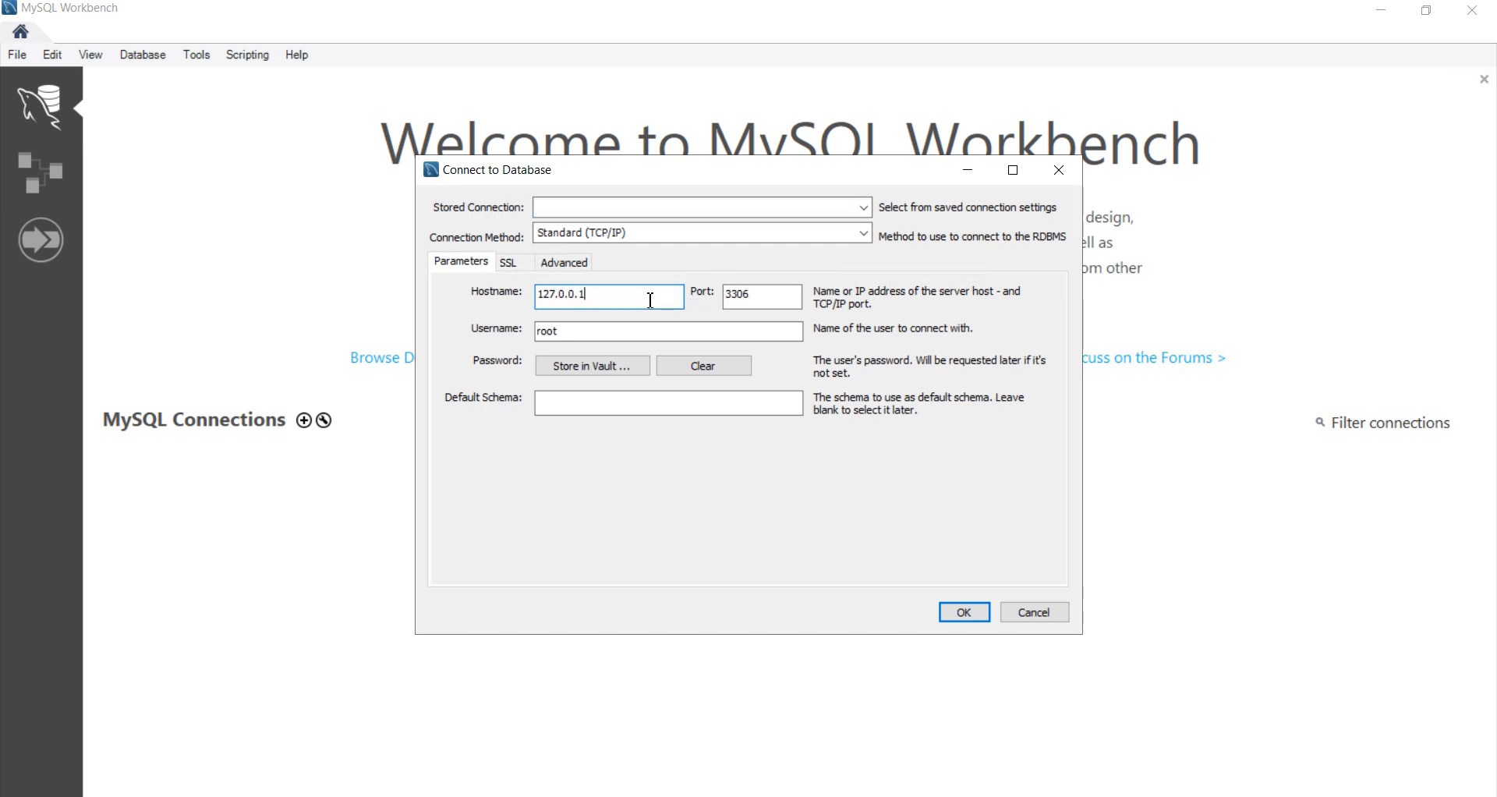
key("BackSpace")
key("BackSpace")
key("BackSpace")
key("BackSpace")
key("BackSpace")
key("BackSpace")
key("BackSpace")
key("BackSpace")
key("BackSpace")
left_click(865, 208)
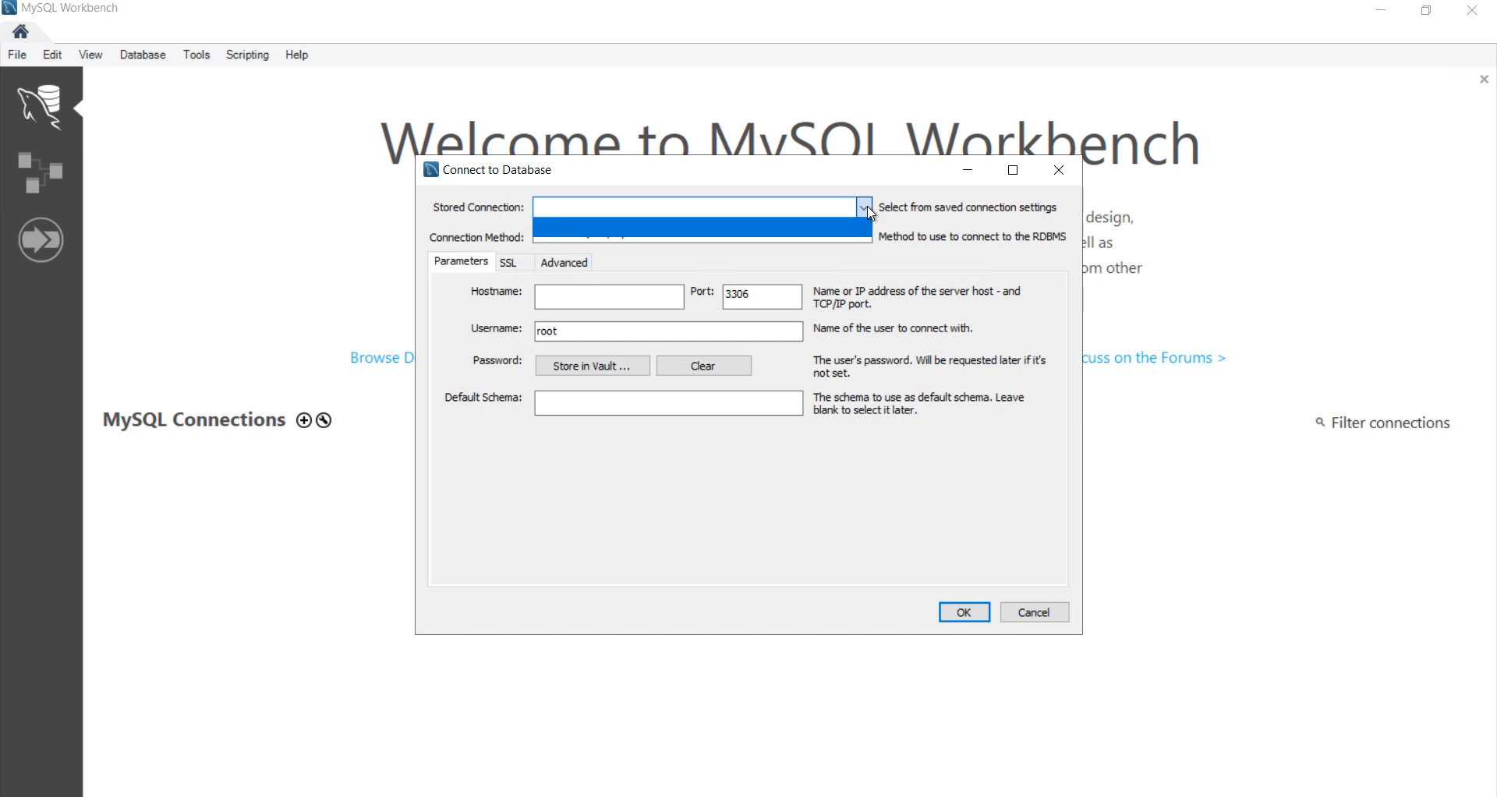
left_click(941, 236)
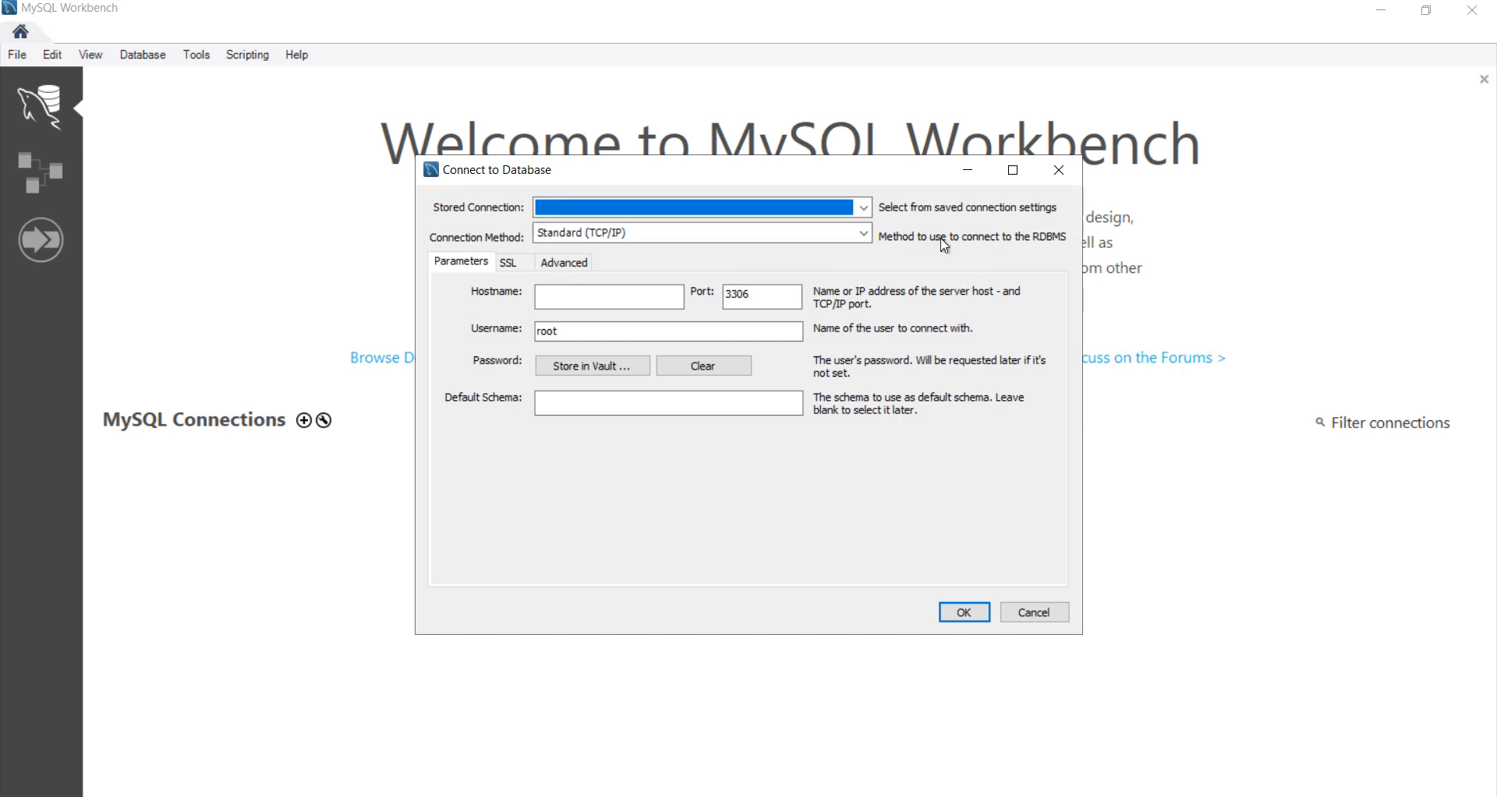
left_click(570, 299)
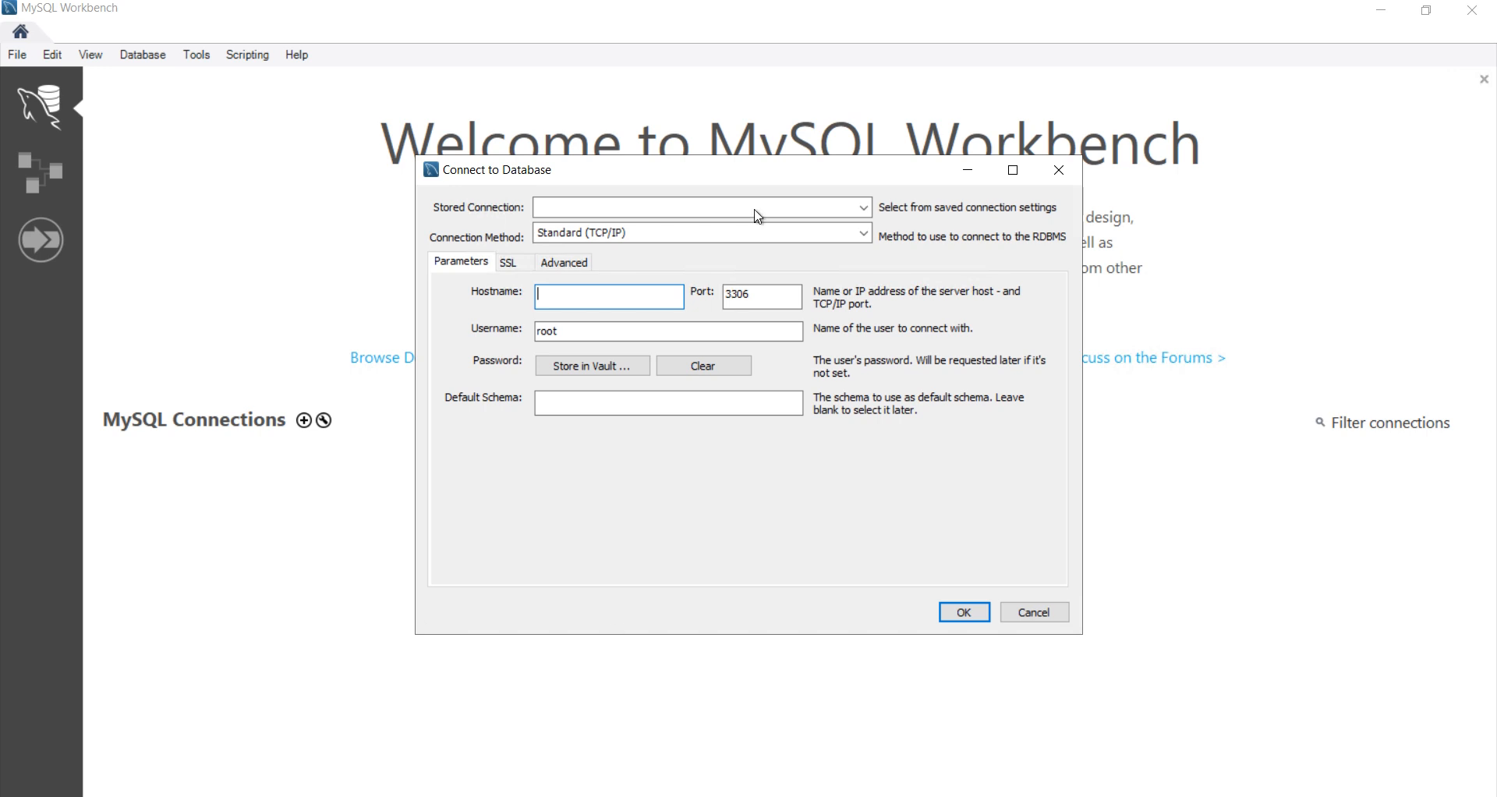
Step: Copy database-1's endpoint from the AWS console and switch back to the remote Workbench session
mouse_move(748, 2)
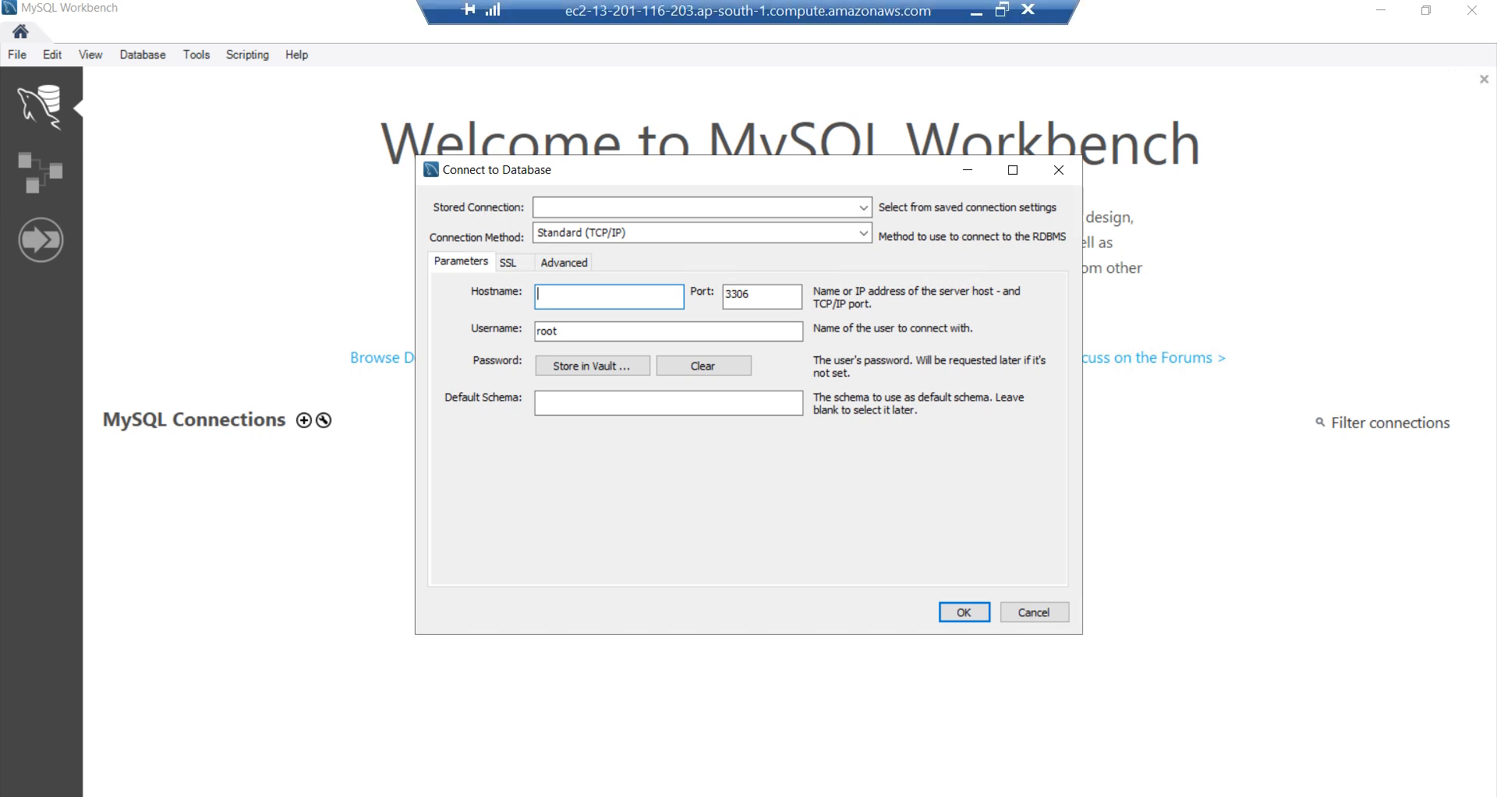
left_click(974, 15)
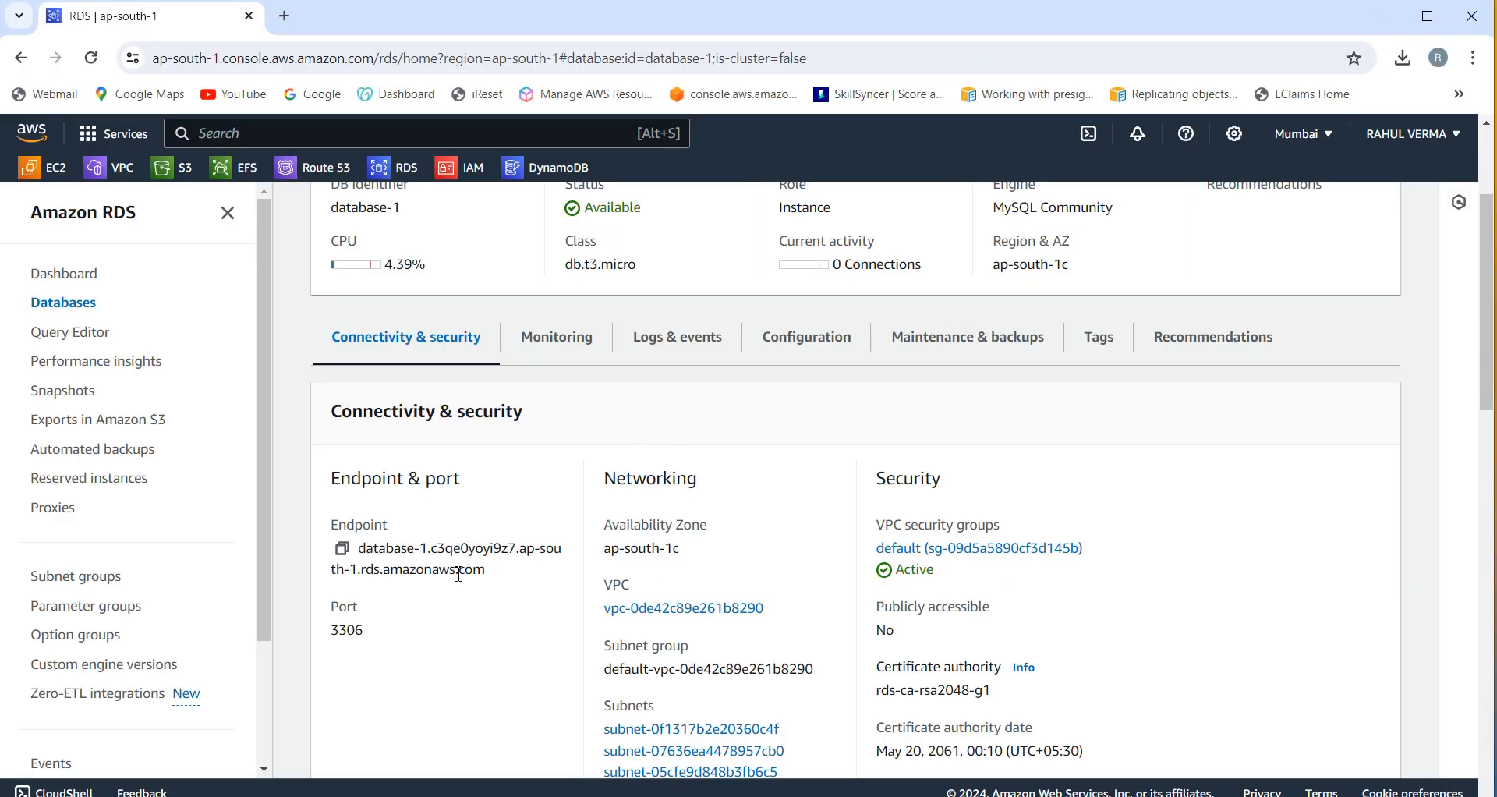
left_click(344, 550)
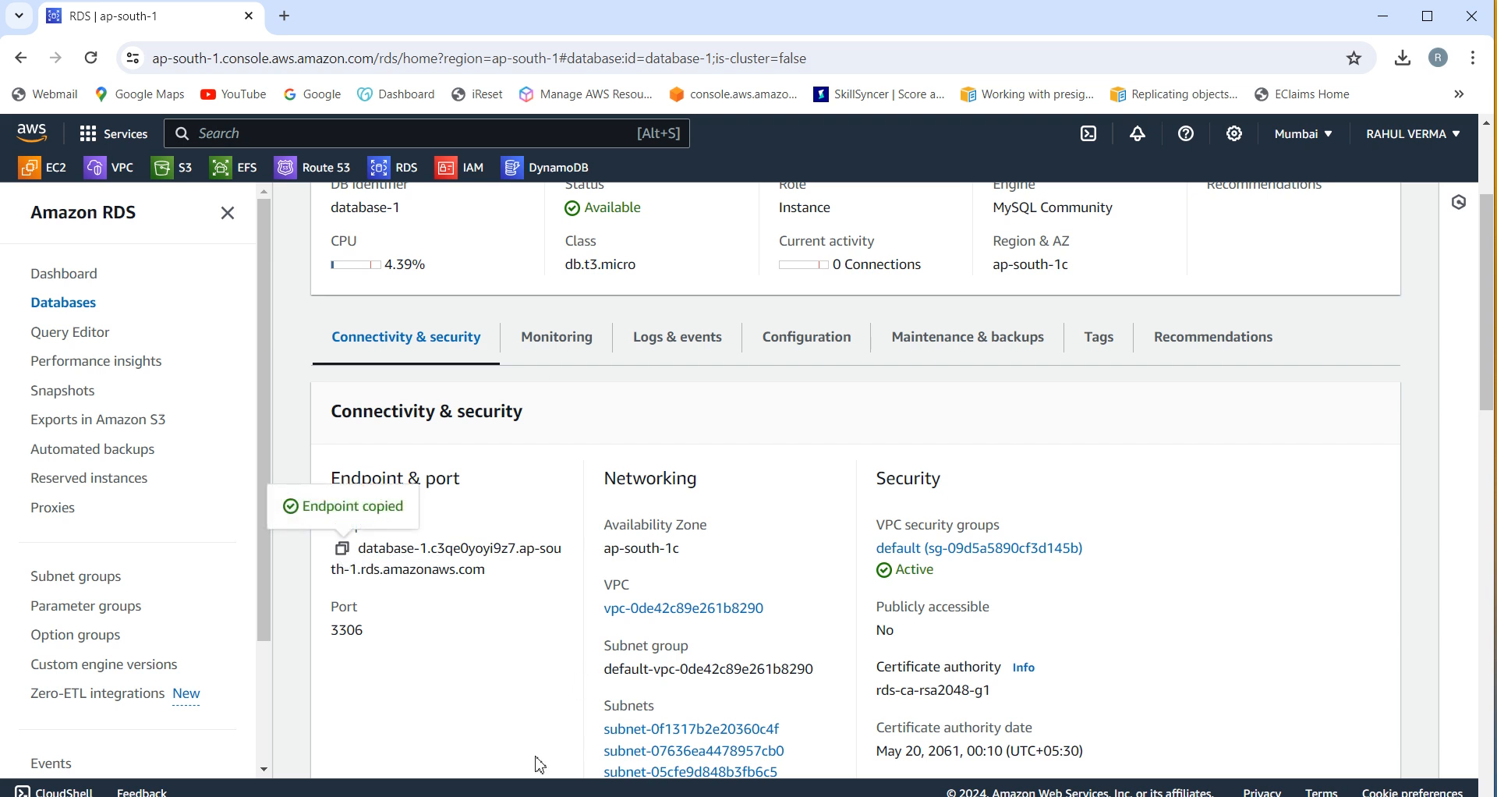
key("alt+Tab")
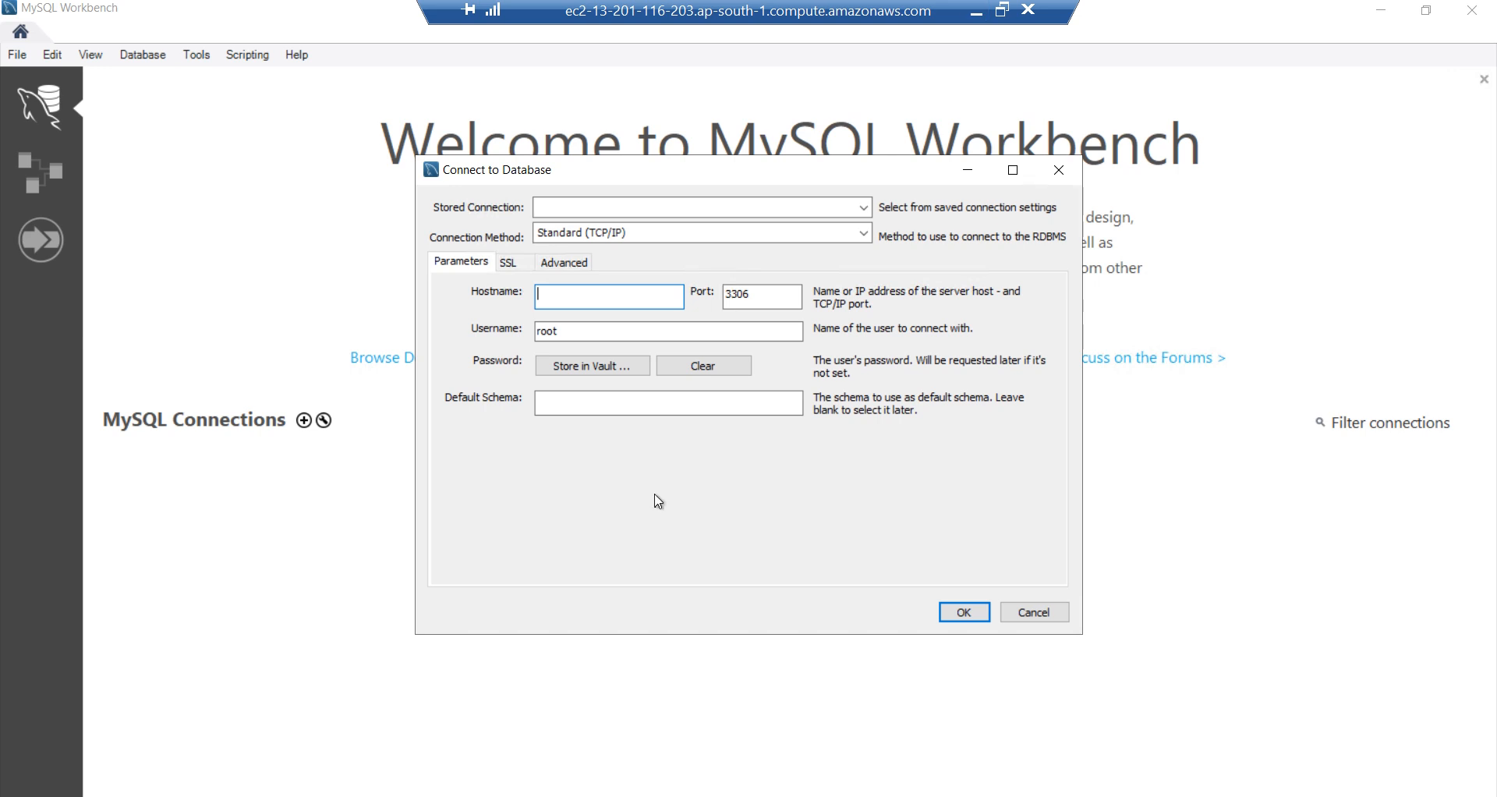
Step: Paste the database-1 endpoint as Hostname and change Username from root to admin
key("ctrl+v")
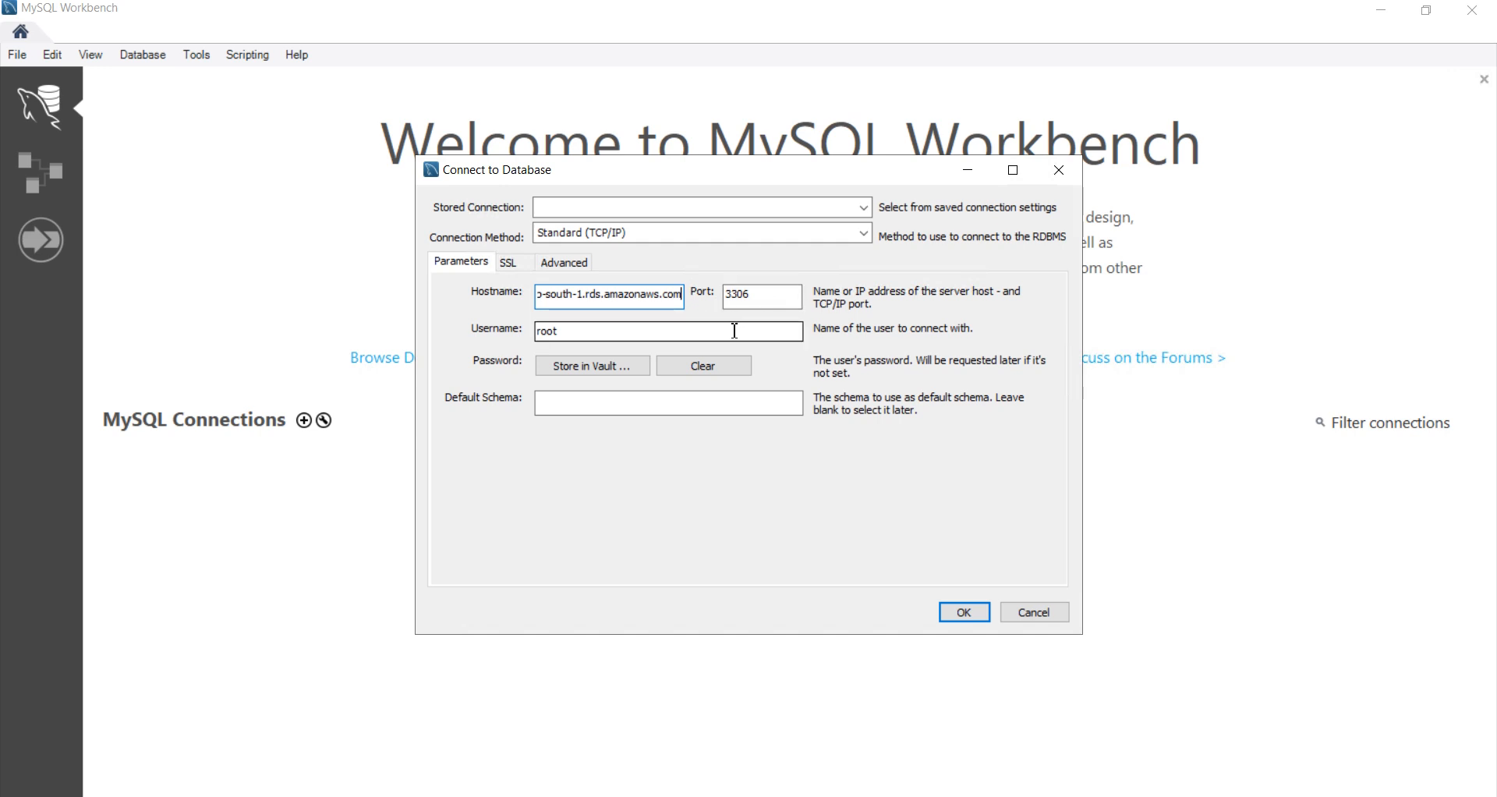
left_click(687, 339)
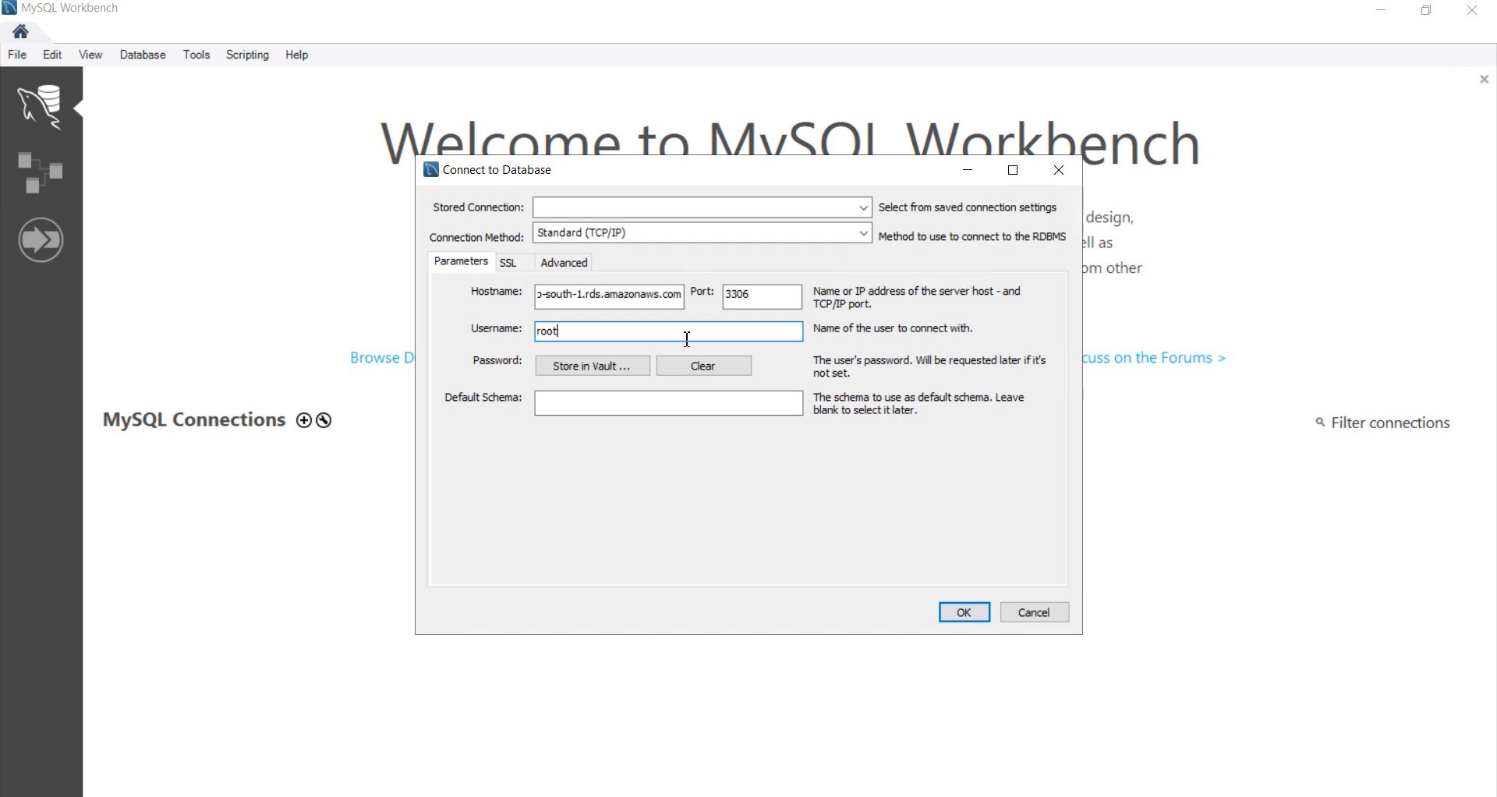
key("BackSpace")
key("BackSpace")
key("BackSpace")
key("BackSpace")
type("admin")
Step: Review the SSL and Advanced tabs, then confirm the connection on port 3306
left_click(522, 266)
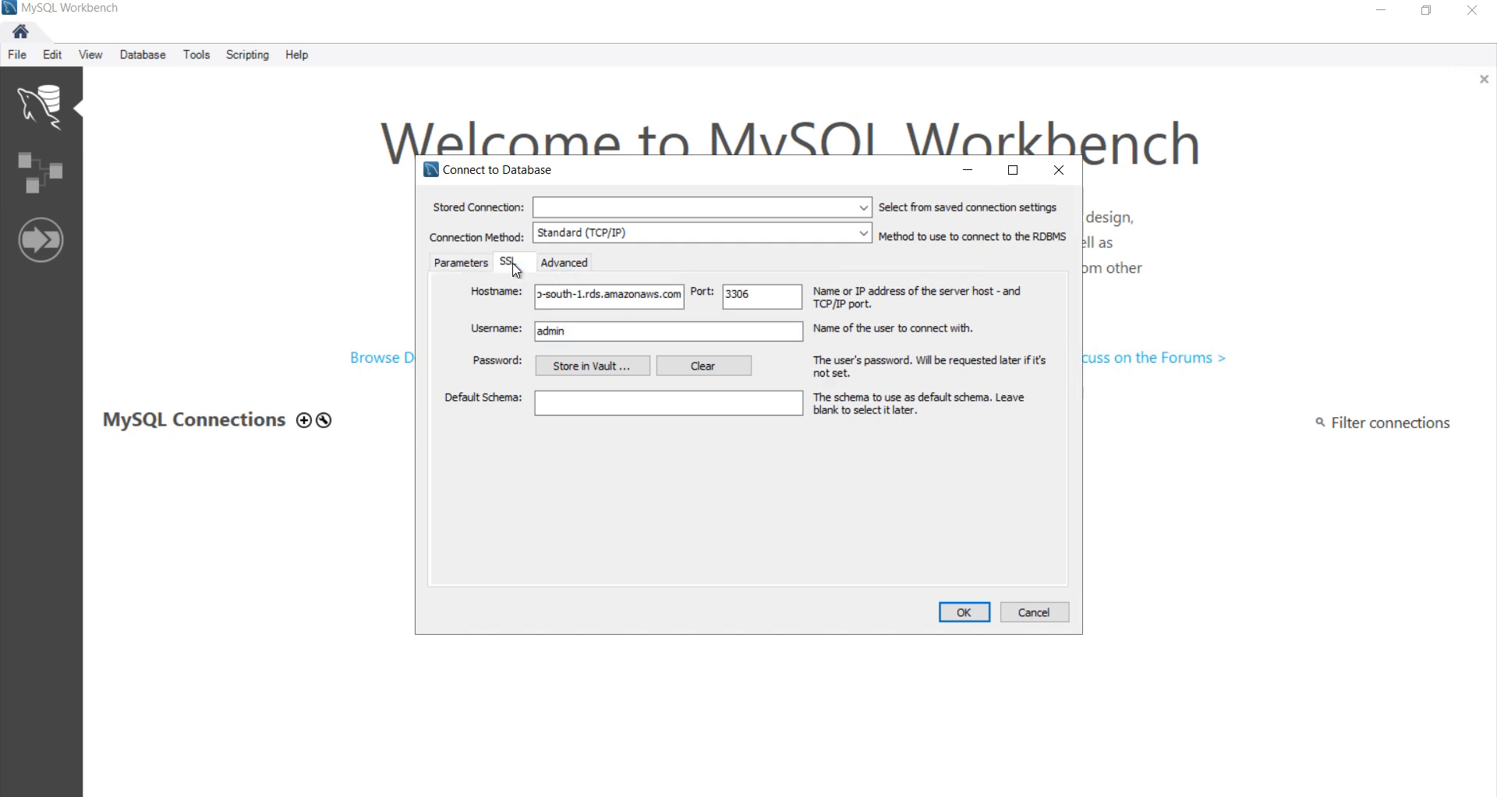
left_click(578, 267)
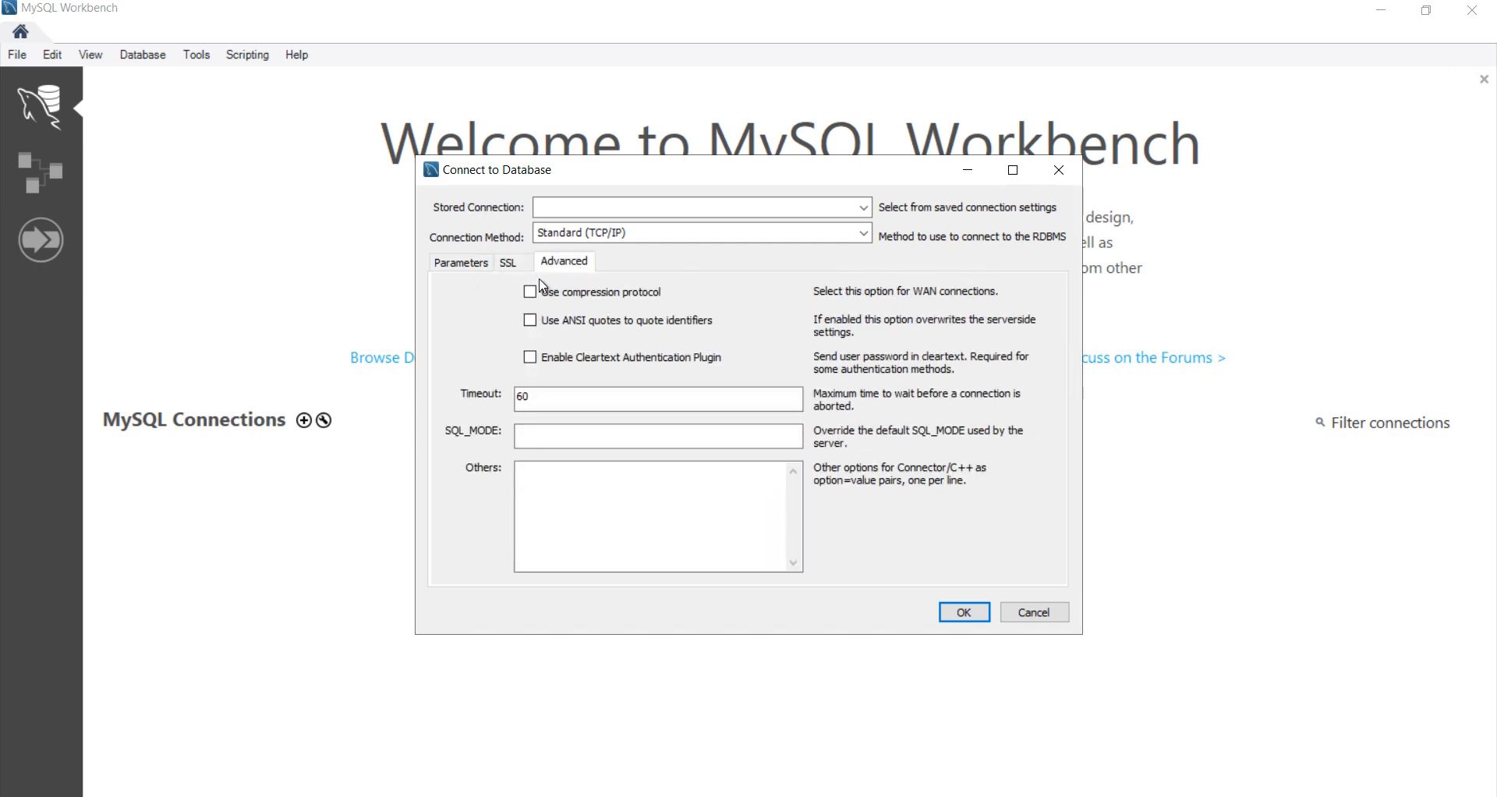
left_click(474, 270)
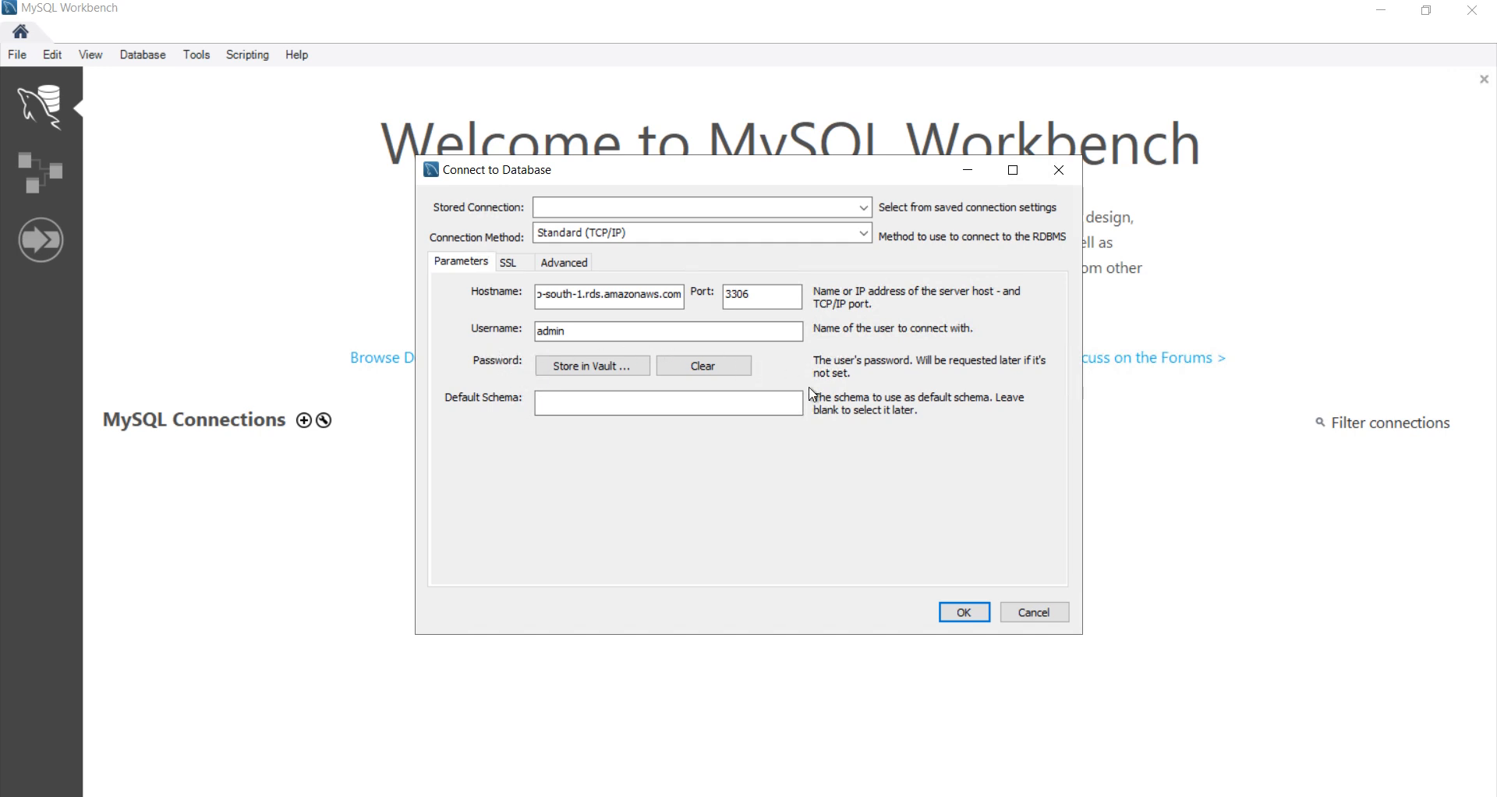
key("Tab")
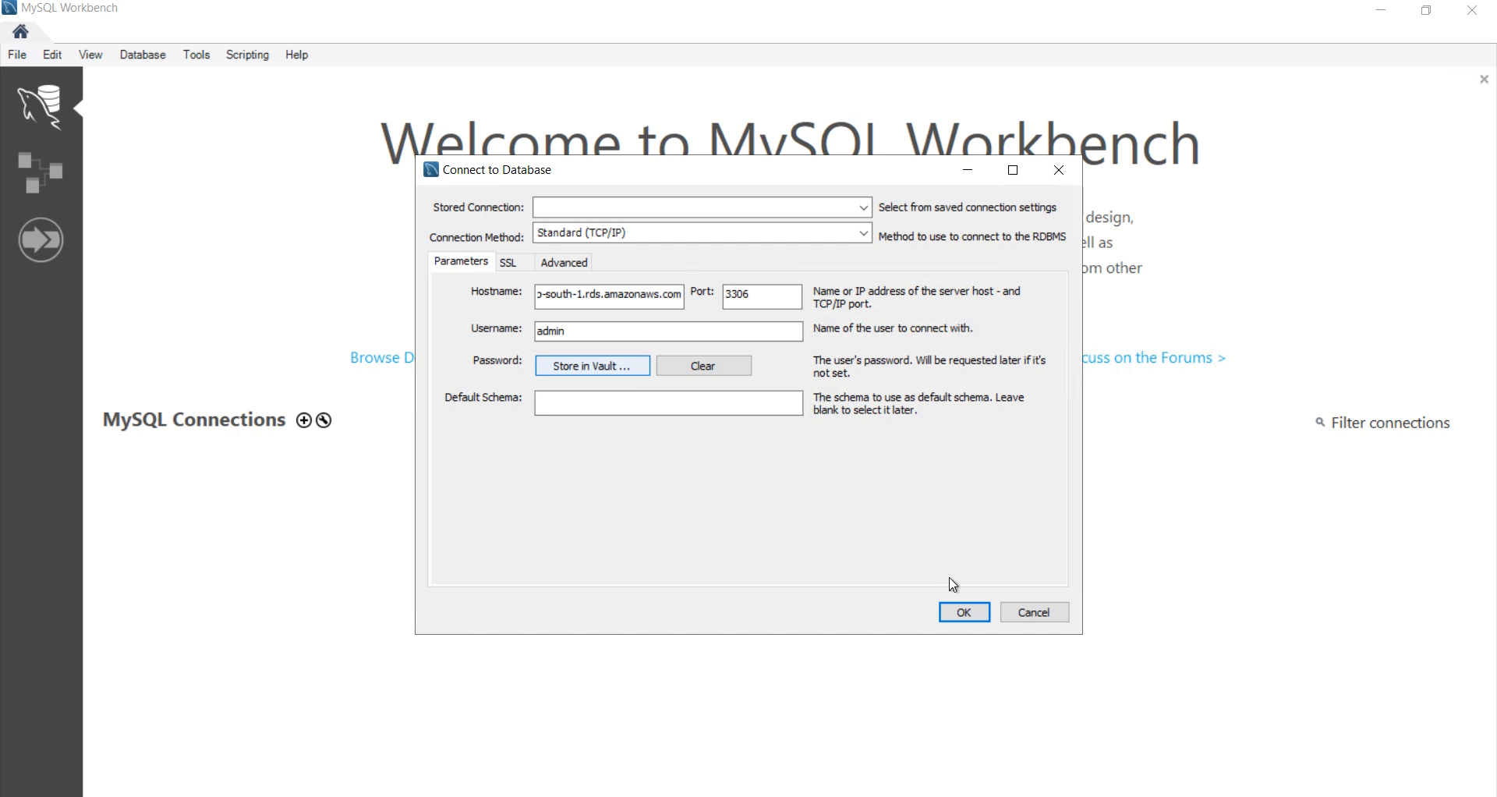
left_click(965, 612)
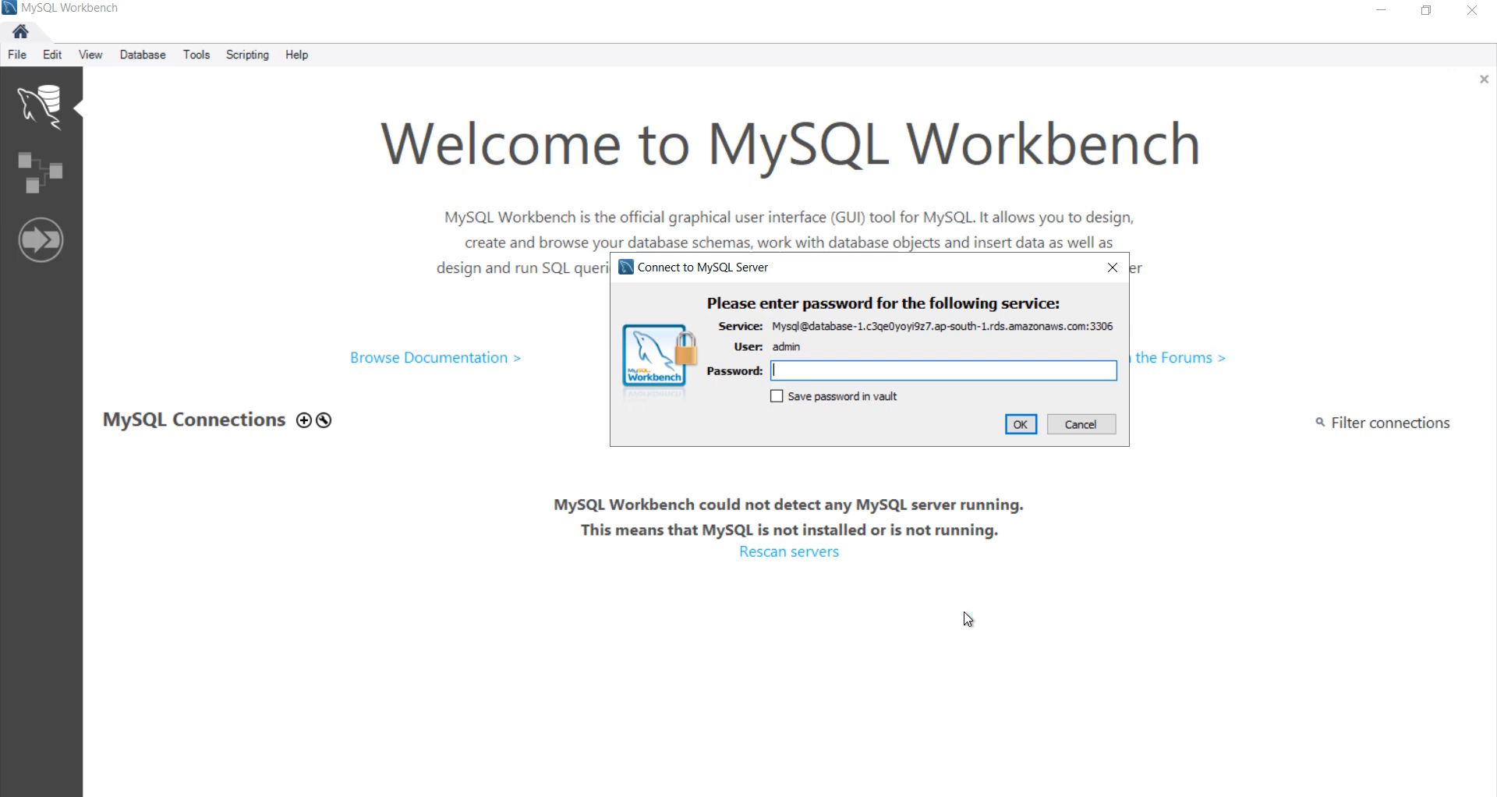
Step: Enter the admin password to open the query editor, then minimize the remote session
type("********")
left_click(1019, 423)
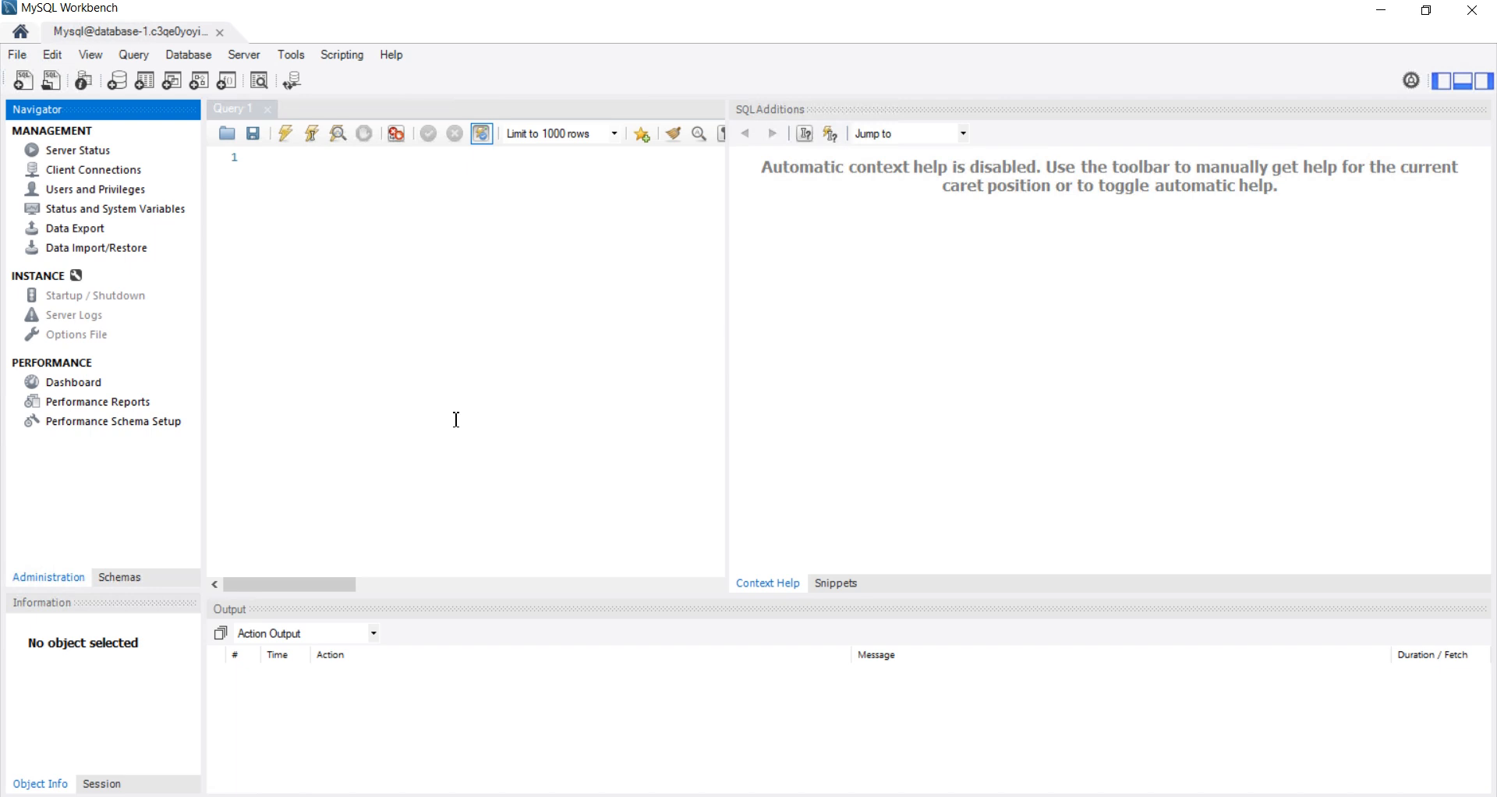
mouse_move(927, 4)
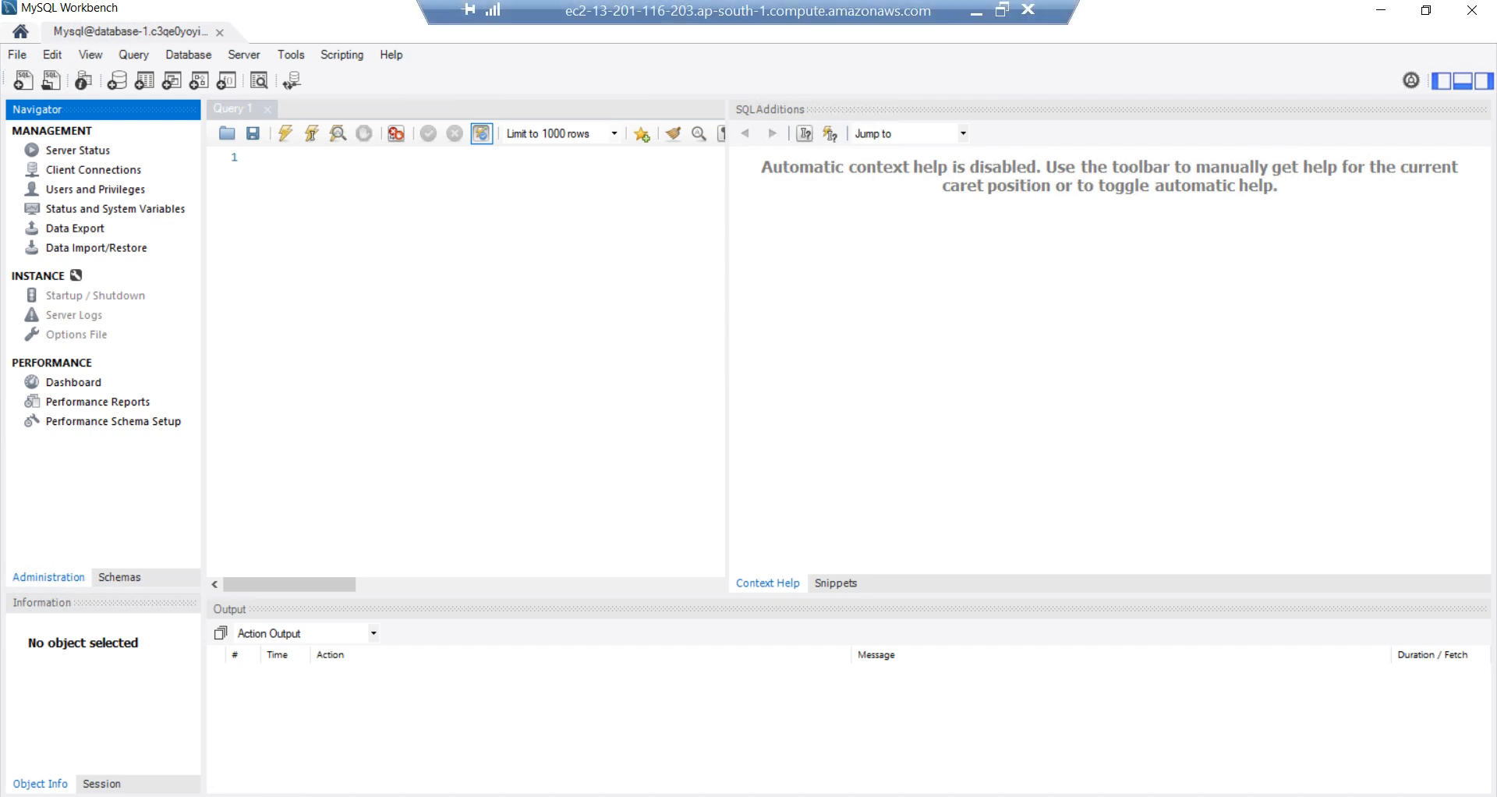
left_click(976, 16)
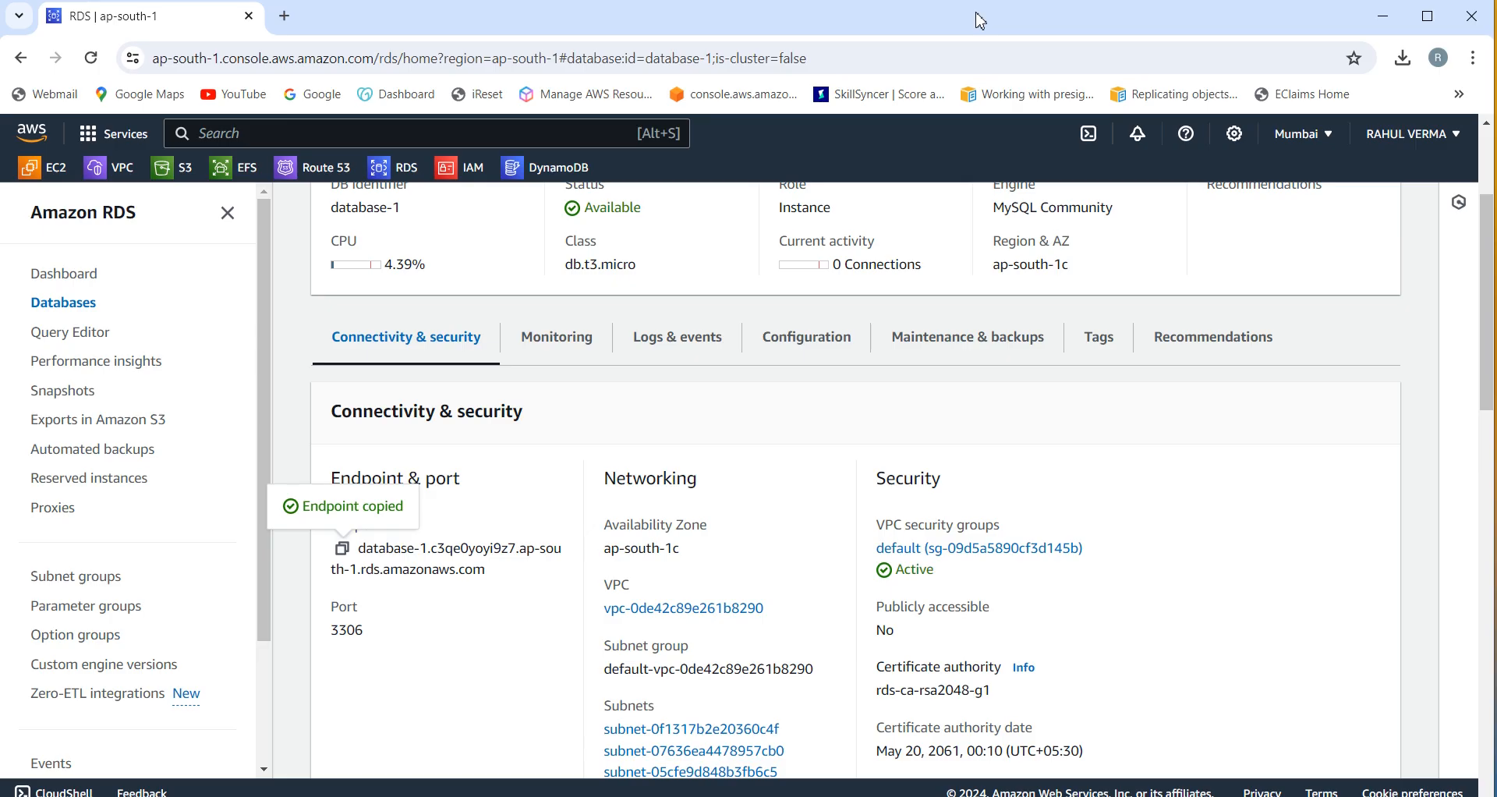